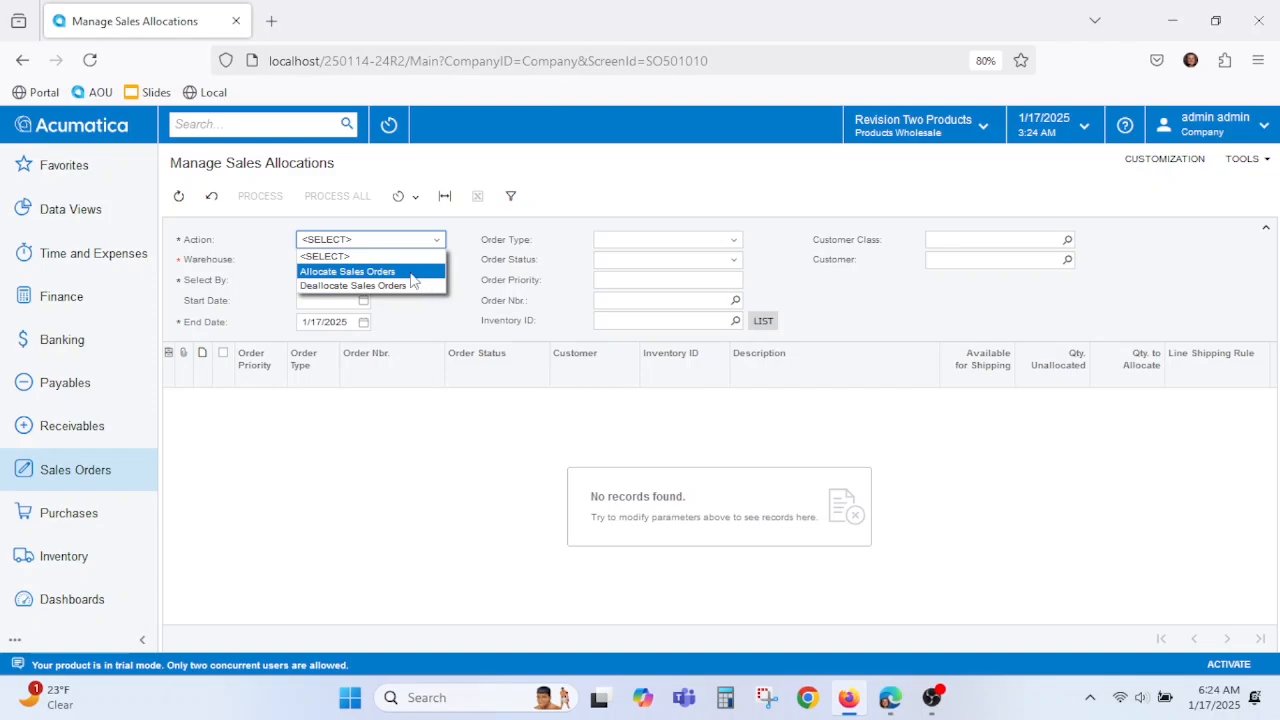
- Set the allocation action to Allocate Sales Orders and the warehouse to WHOLESALE
{"action": "left_click", "coordinate": [411, 272]}
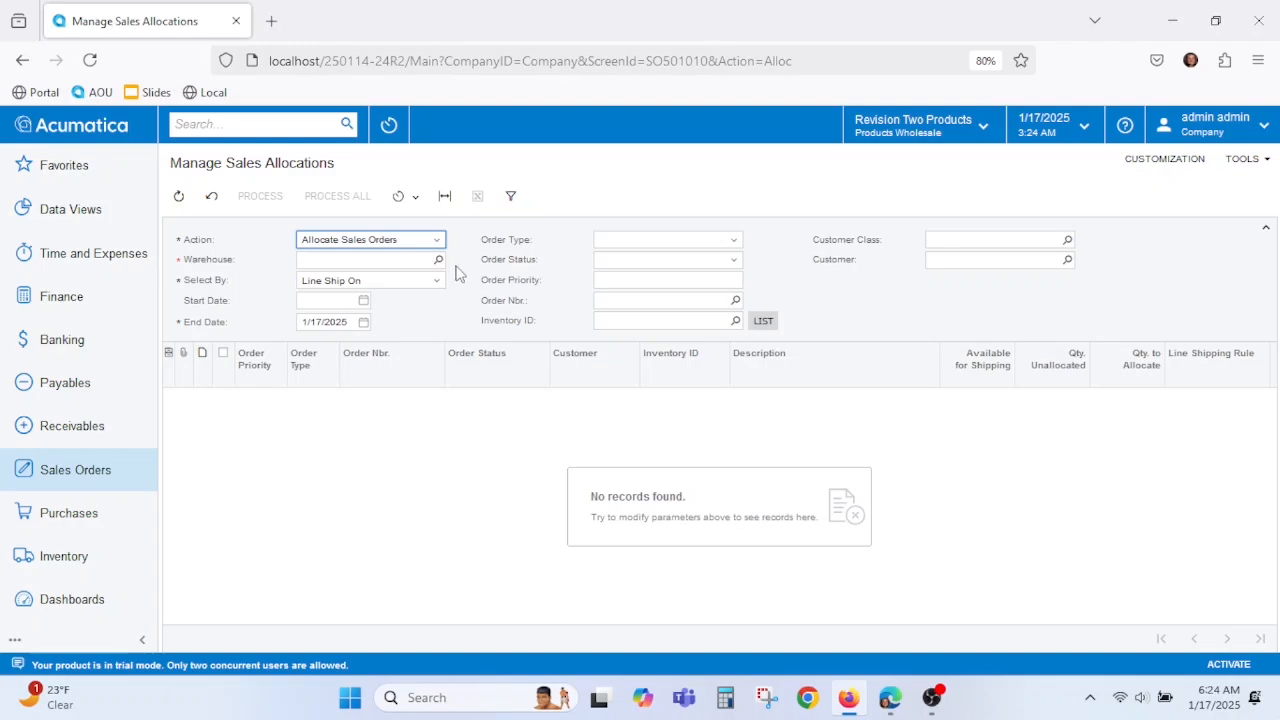
{"action": "left_click", "coordinate": [438, 262]}
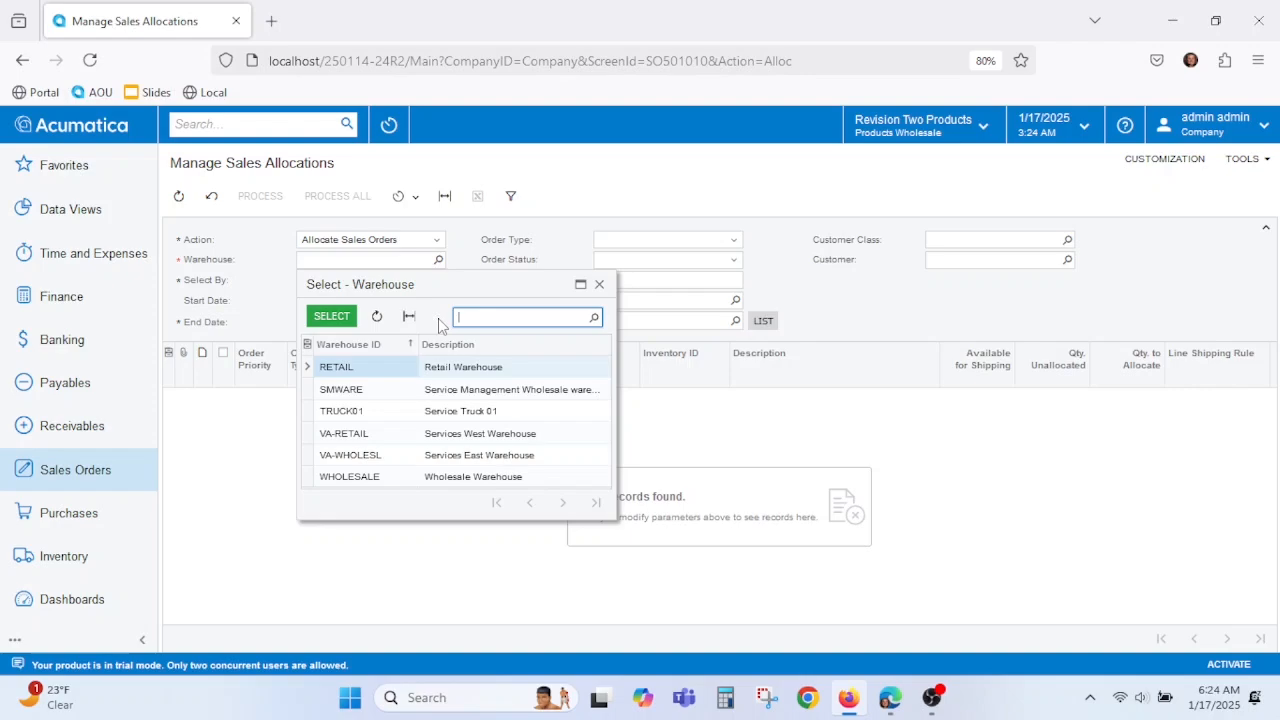
{"action": "left_click", "coordinate": [465, 478]}
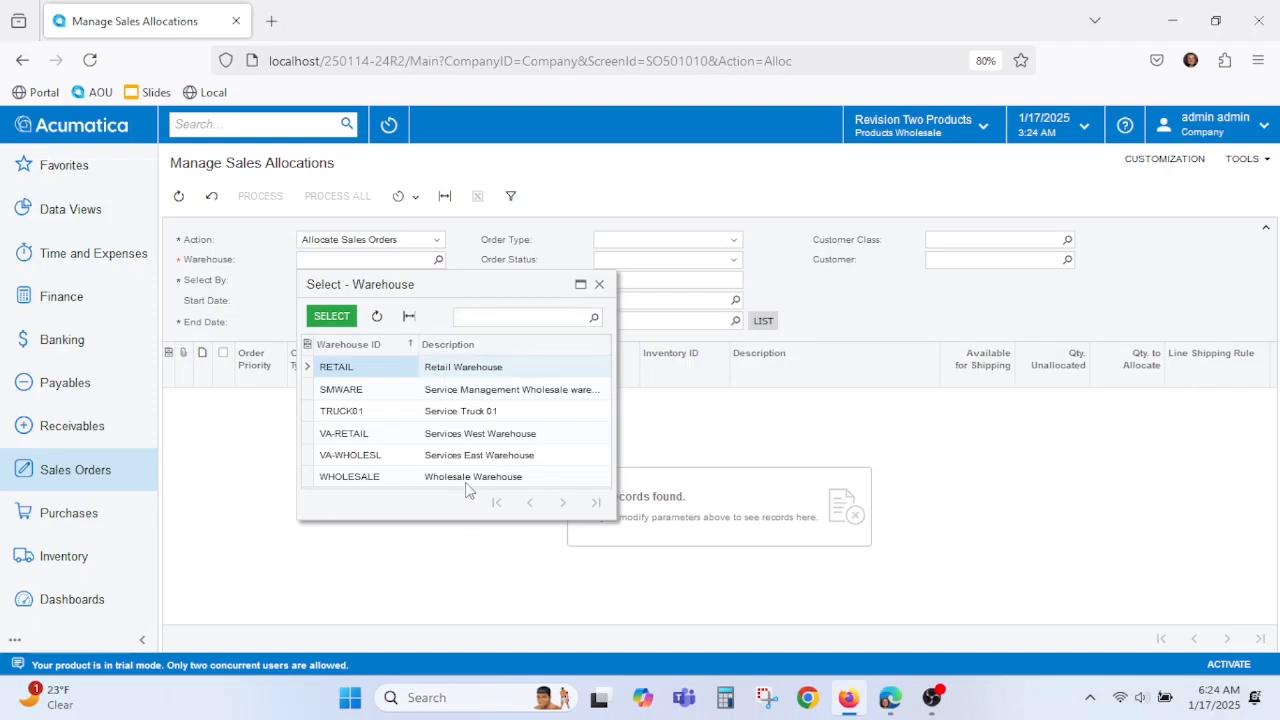
{"action": "left_click", "coordinate": [338, 320]}
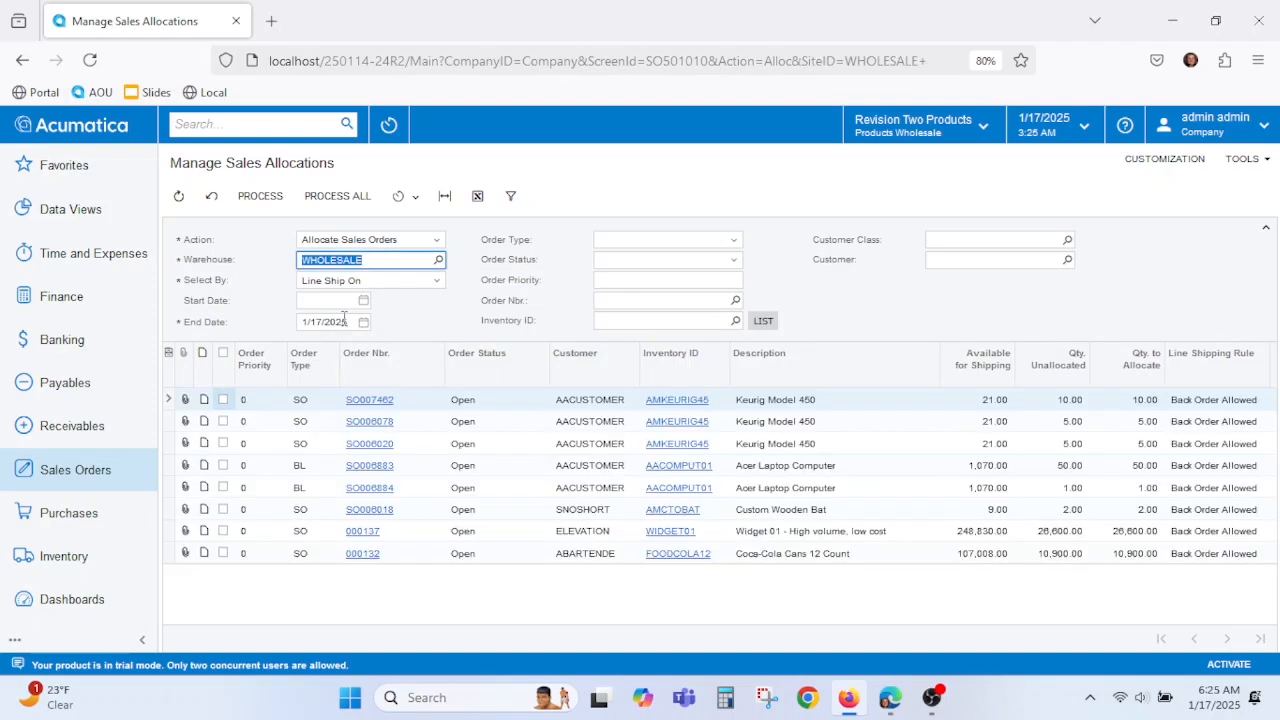
- Examine the listed Keurig Model 450 orders, comparing available for shipping, unallocated and to-allocate quantities on the first one
{"action": "left_click", "coordinate": [426, 424]}
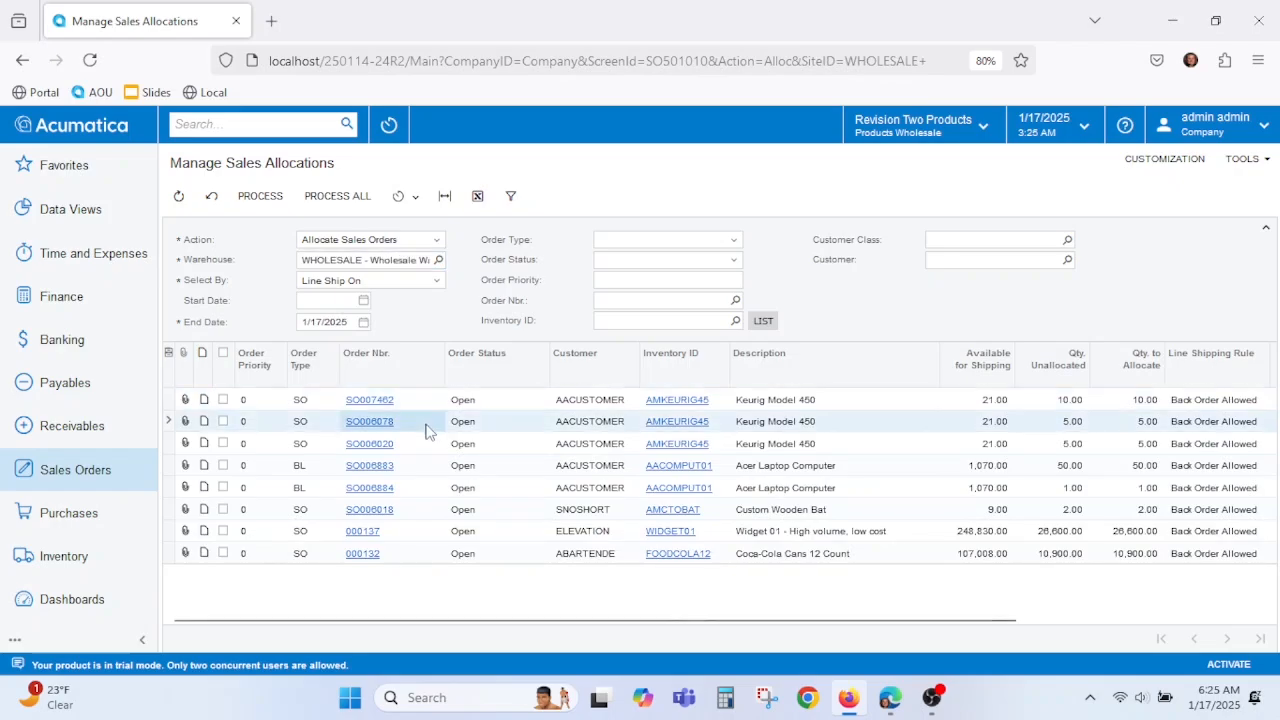
{"action": "left_click", "coordinate": [428, 444]}
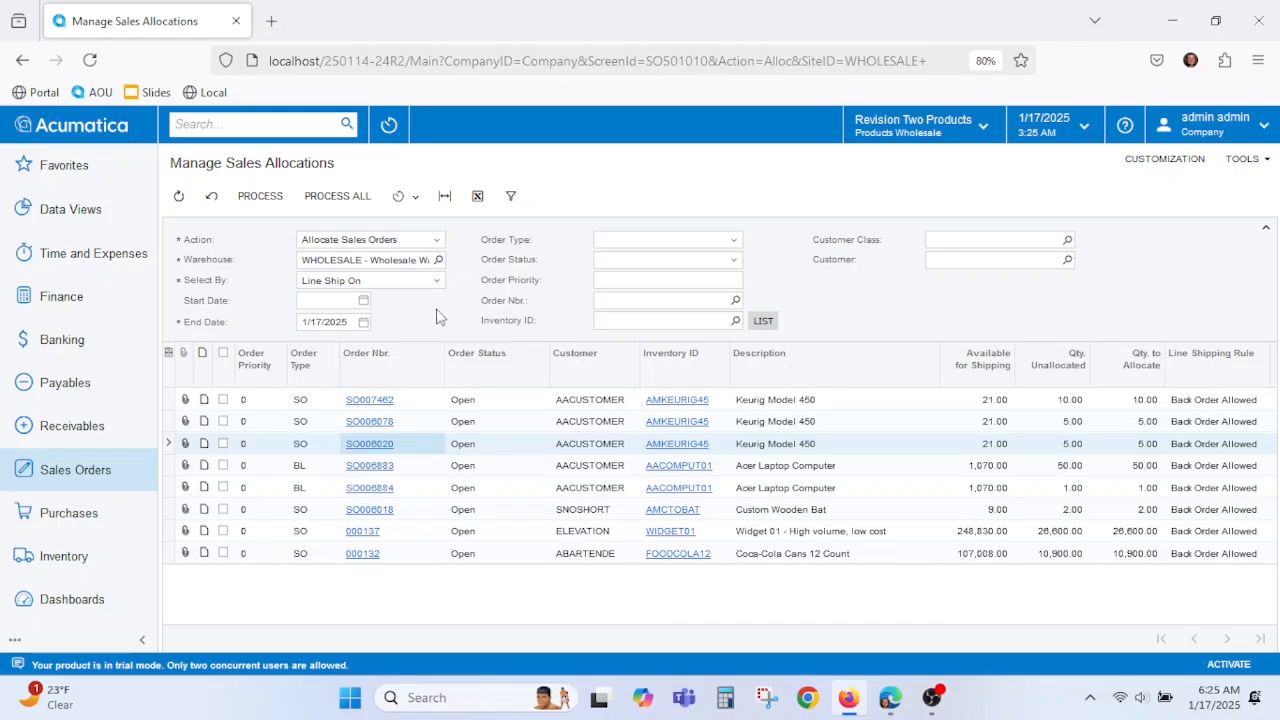
{"action": "left_click", "coordinate": [438, 401]}
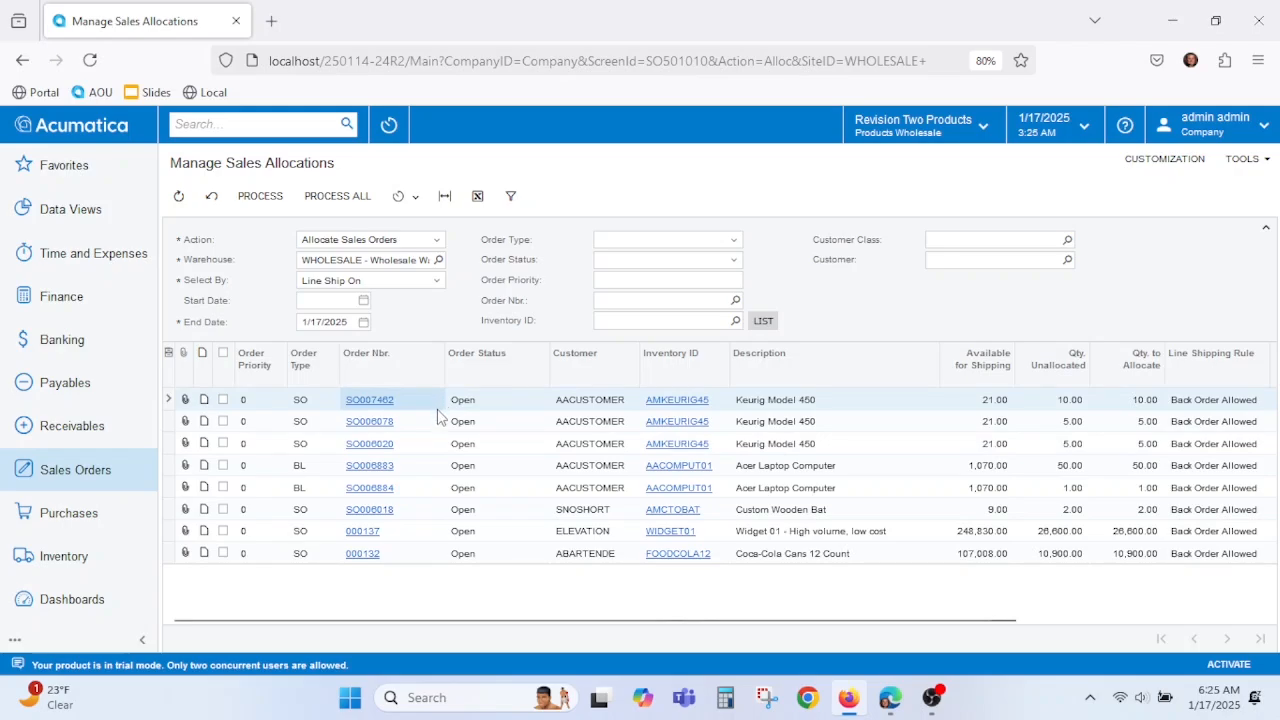
{"action": "left_click", "coordinate": [966, 401]}
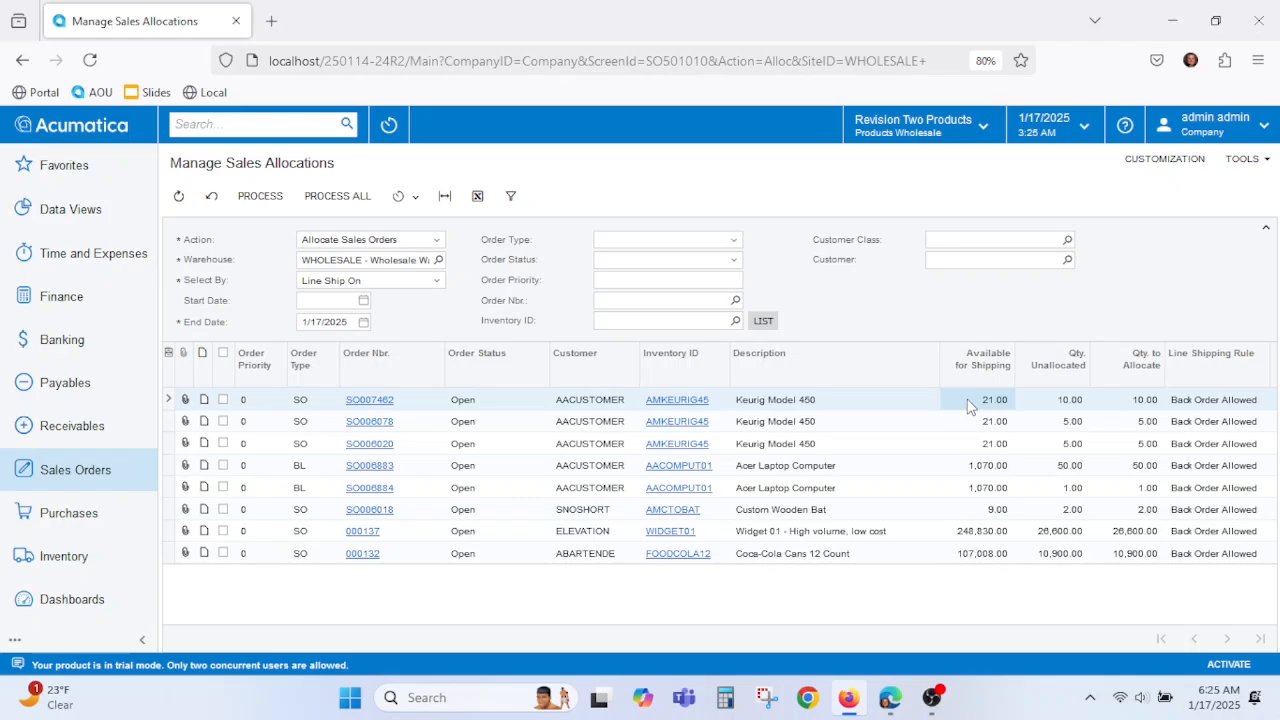
{"action": "left_click", "coordinate": [1037, 405]}
{"action": "left_click", "coordinate": [1107, 405]}
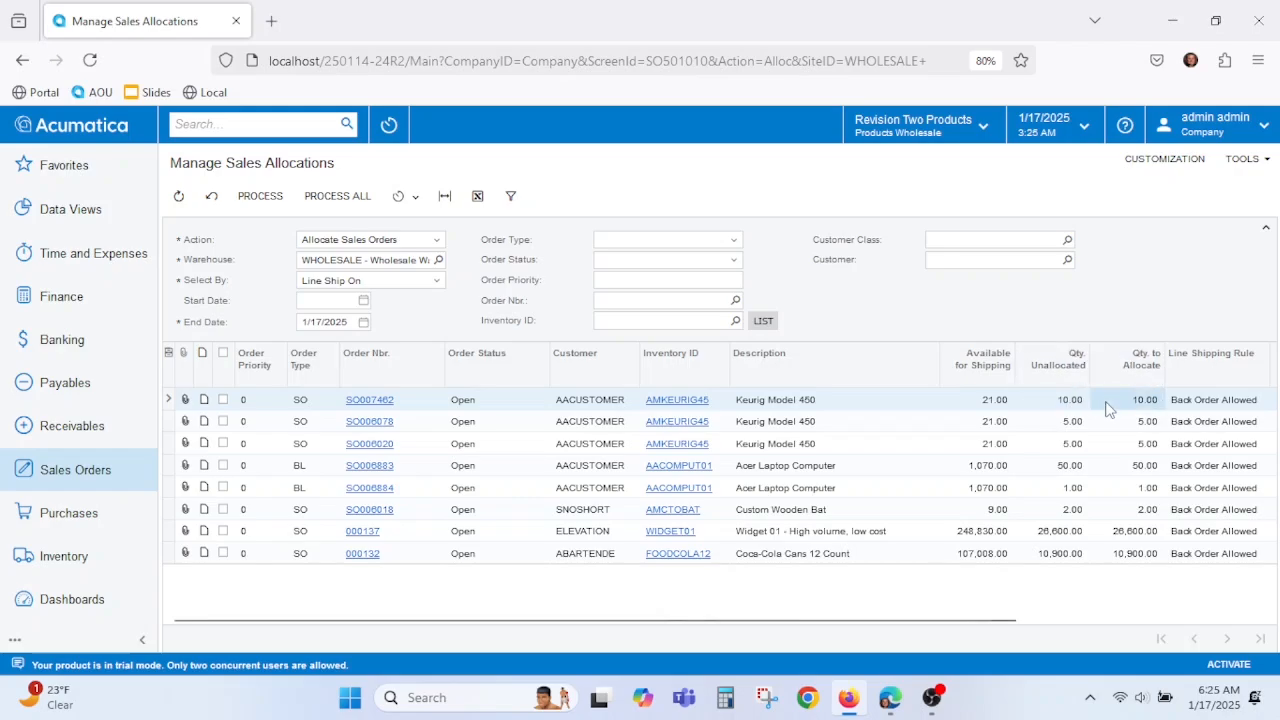
{"action": "left_click", "coordinate": [1107, 405]}
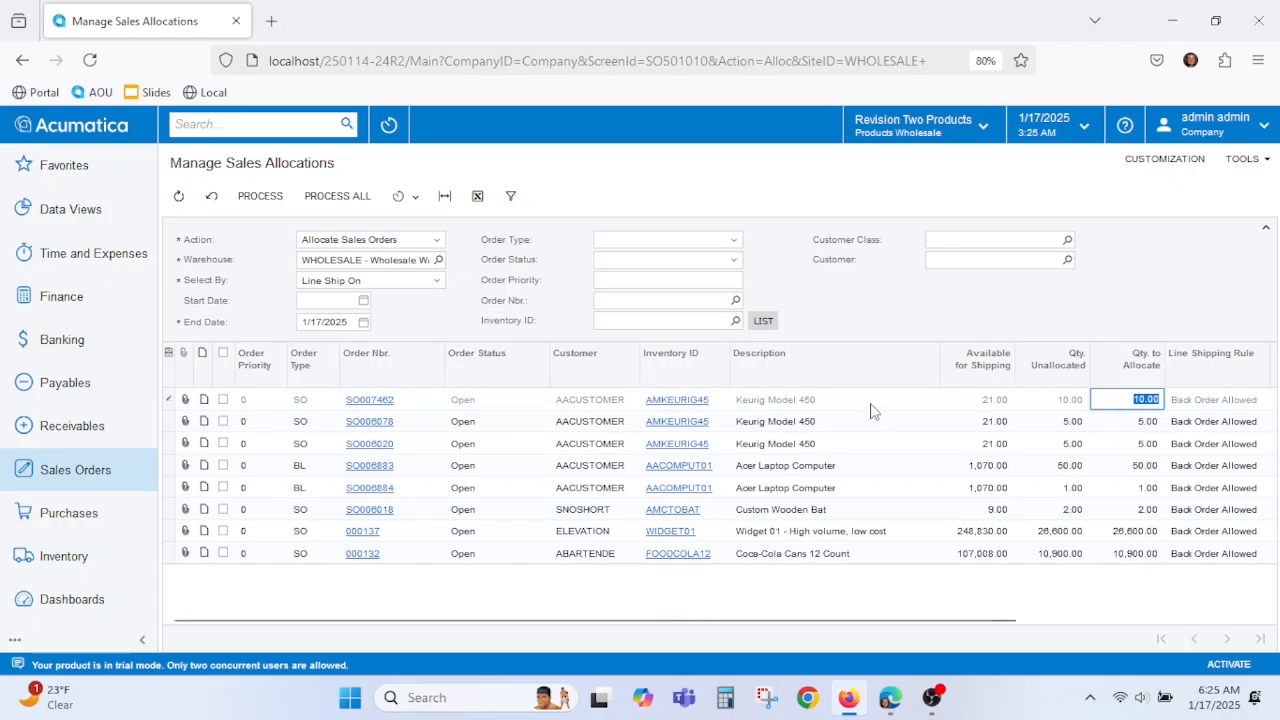
{"action": "left_click", "coordinate": [722, 405]}
{"action": "left_click", "coordinate": [996, 406]}
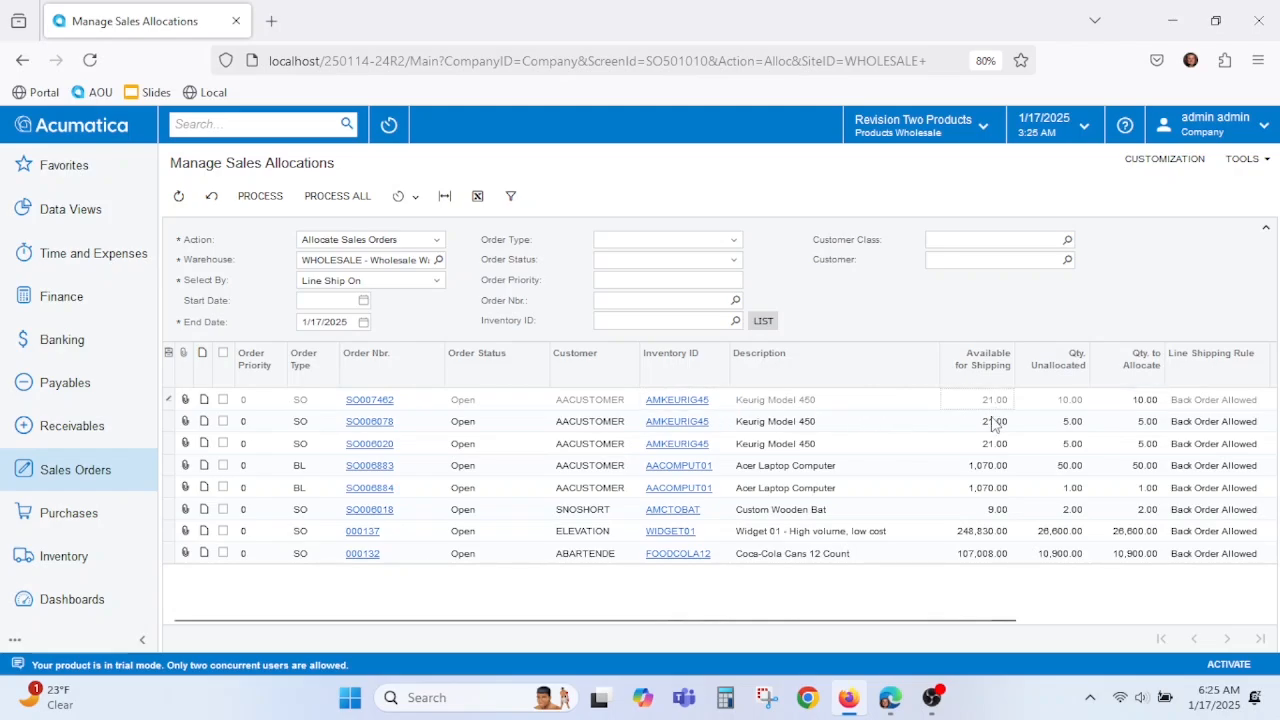
{"action": "left_click", "coordinate": [421, 406]}
{"action": "left_click", "coordinate": [1070, 404]}
{"action": "left_click", "coordinate": [1128, 406]}
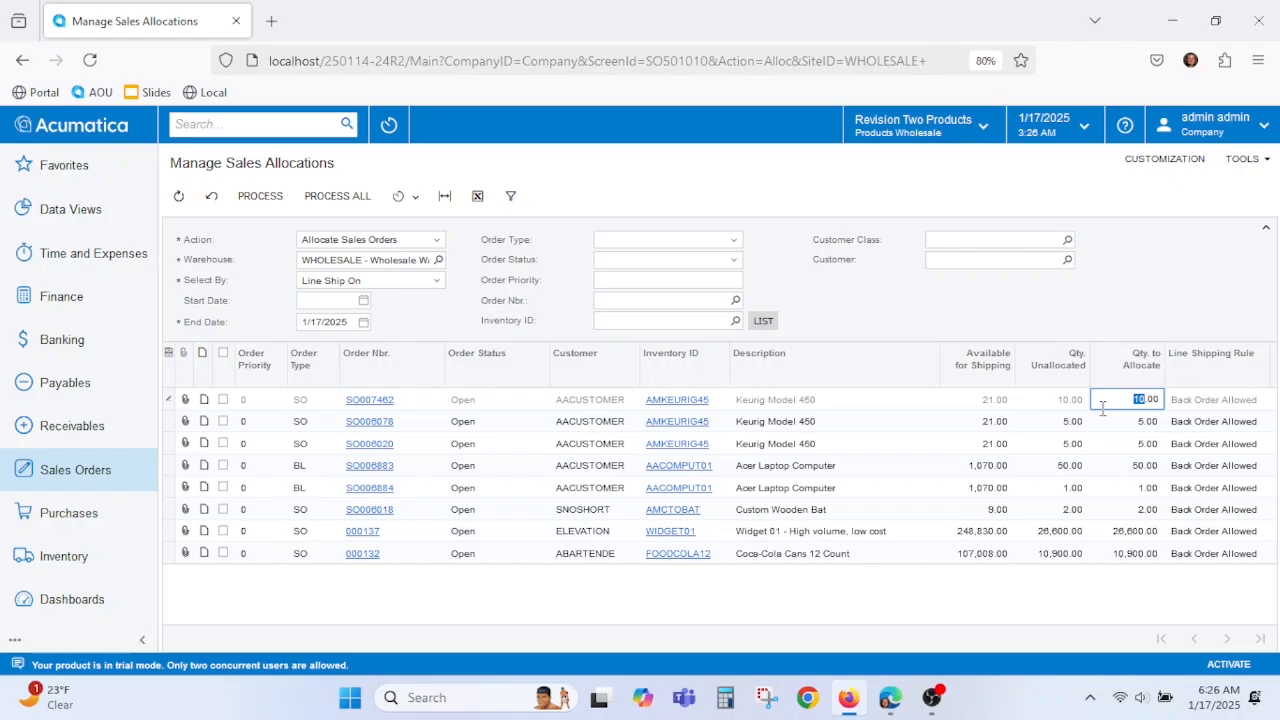
{"action": "left_click", "coordinate": [1057, 405]}
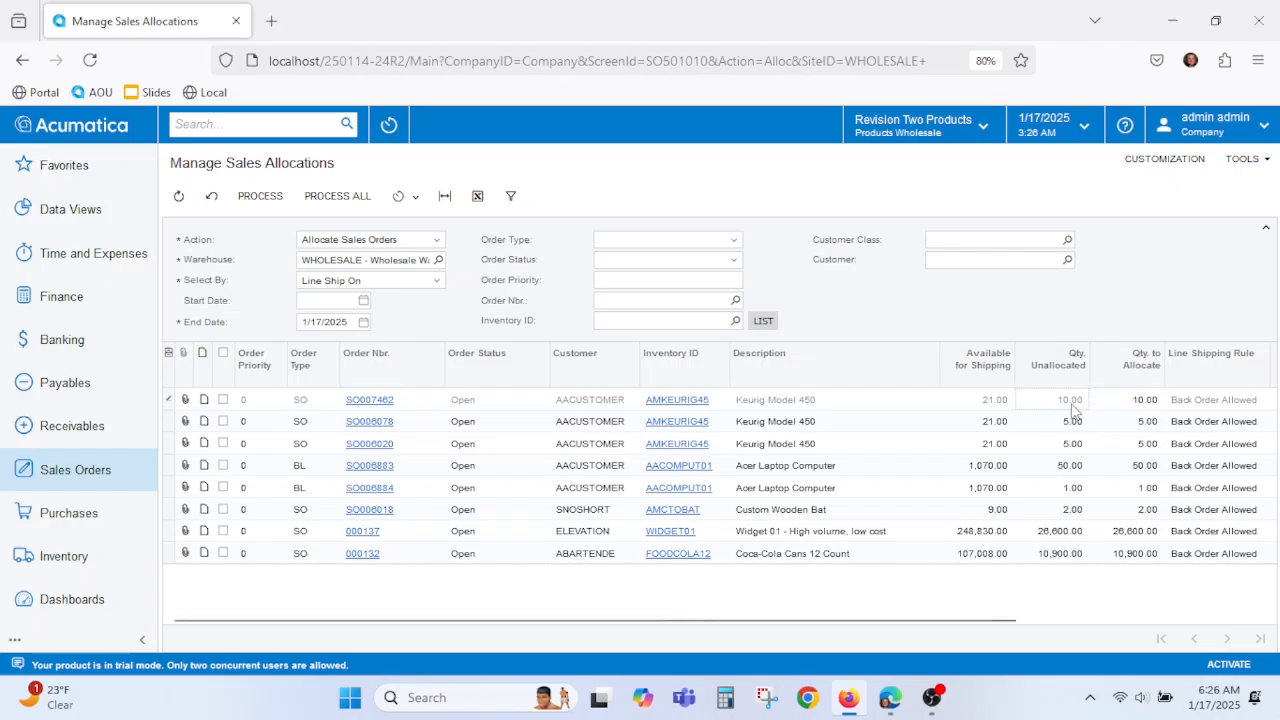
- Open the first Keurig Model 450 sales order and review its line's item, quantity and stock availability
{"action": "left_click", "coordinate": [372, 399]}
{"action": "left_click", "coordinate": [372, 399]}
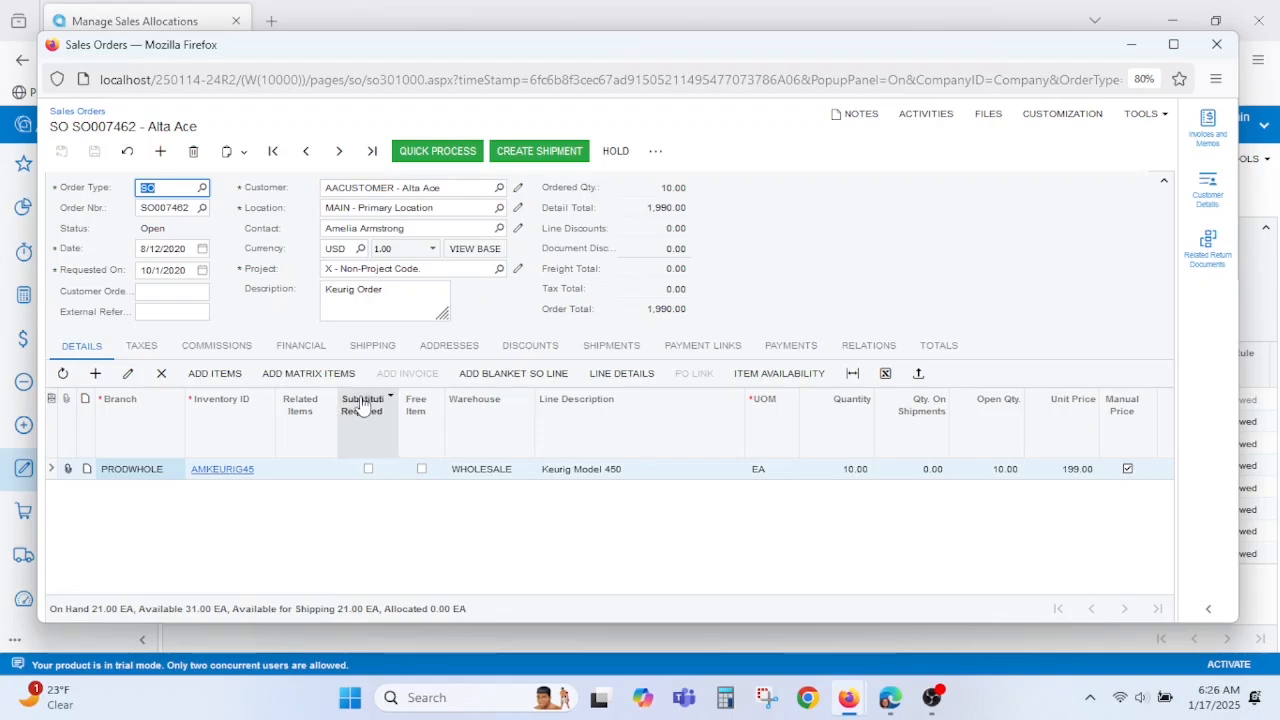
{"action": "left_click", "coordinate": [265, 470]}
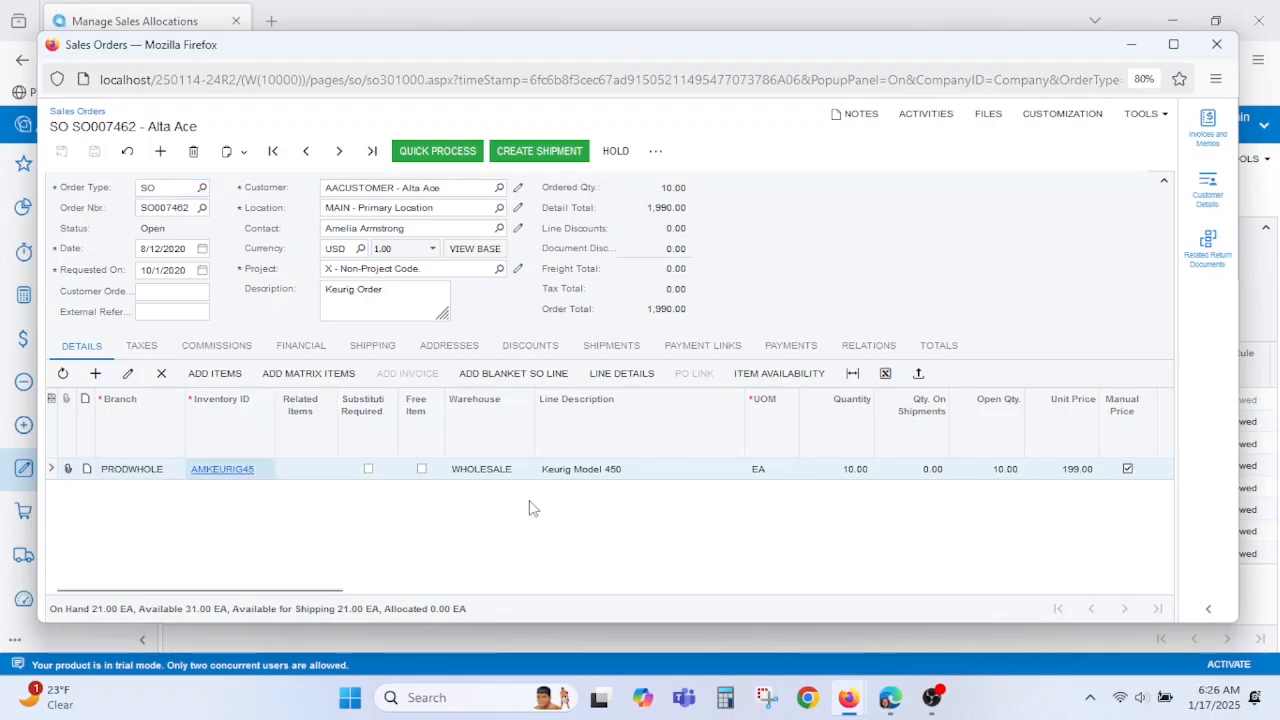
{"action": "left_click", "coordinate": [855, 474]}
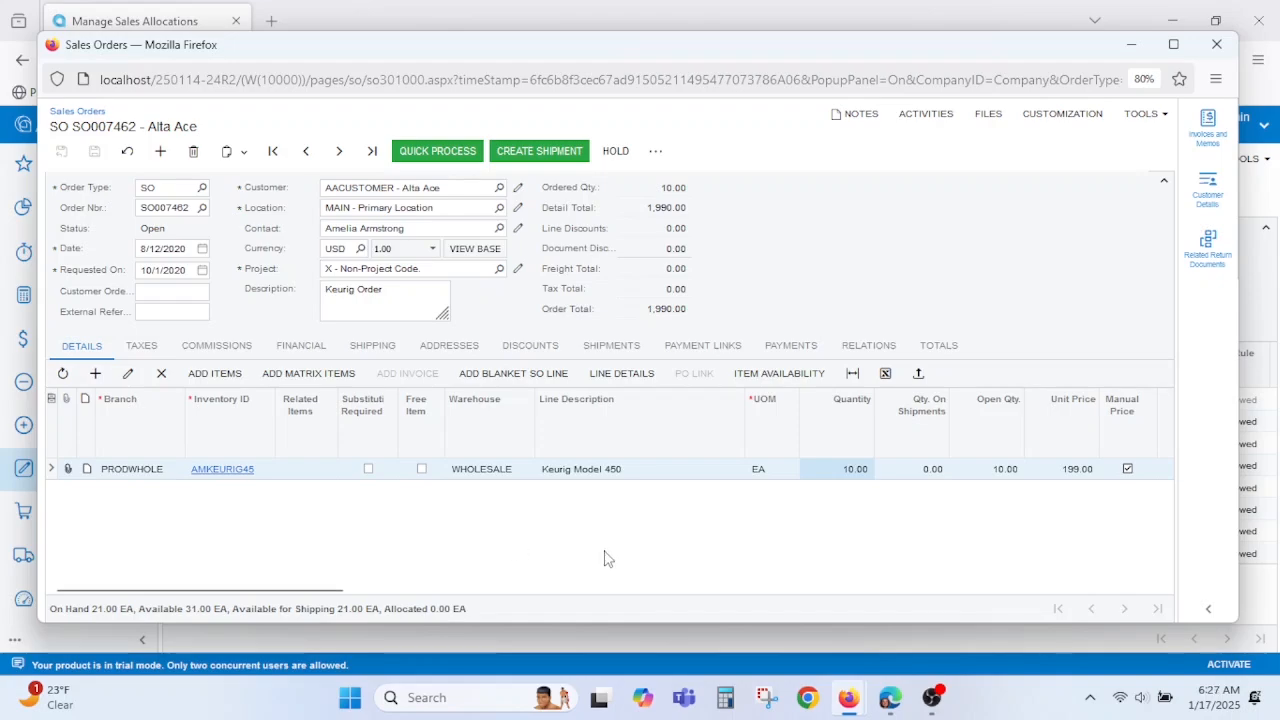
- Mark the Keurig Model 450 line as allocated in its line details, then save and close the sales order
{"action": "left_click", "coordinate": [627, 377]}
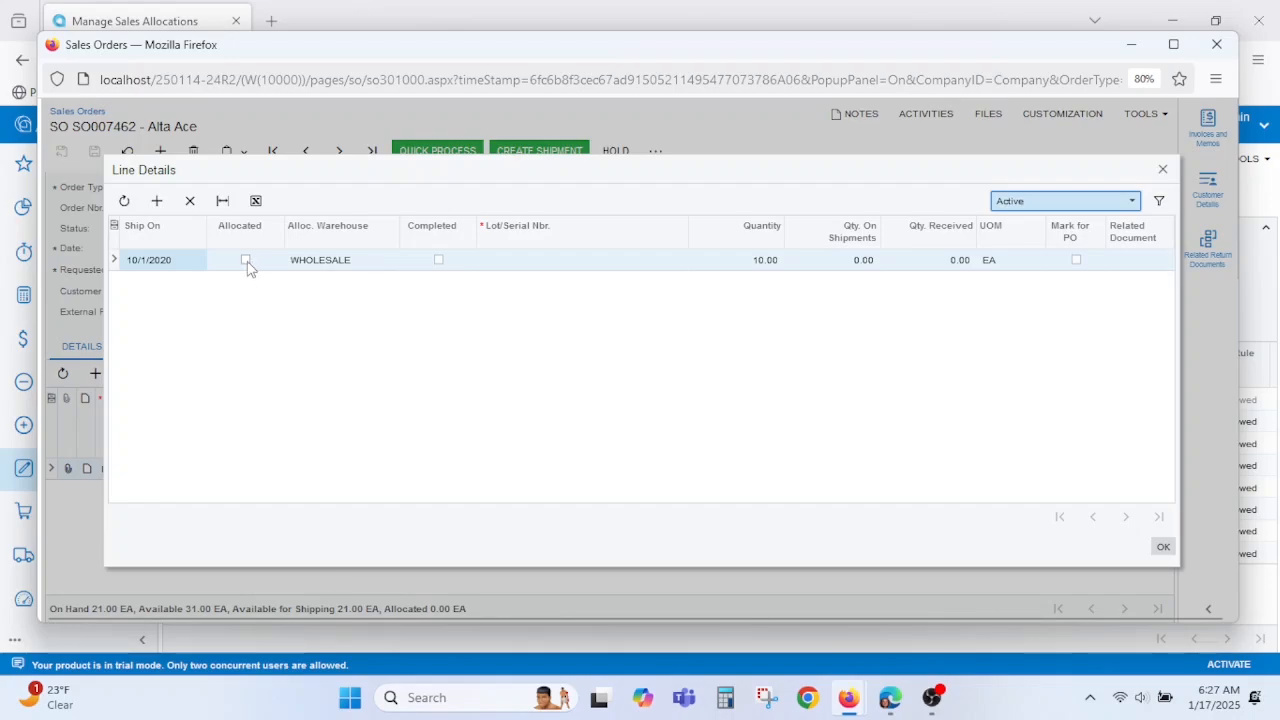
{"action": "left_click", "coordinate": [168, 258]}
{"action": "left_click", "coordinate": [760, 262]}
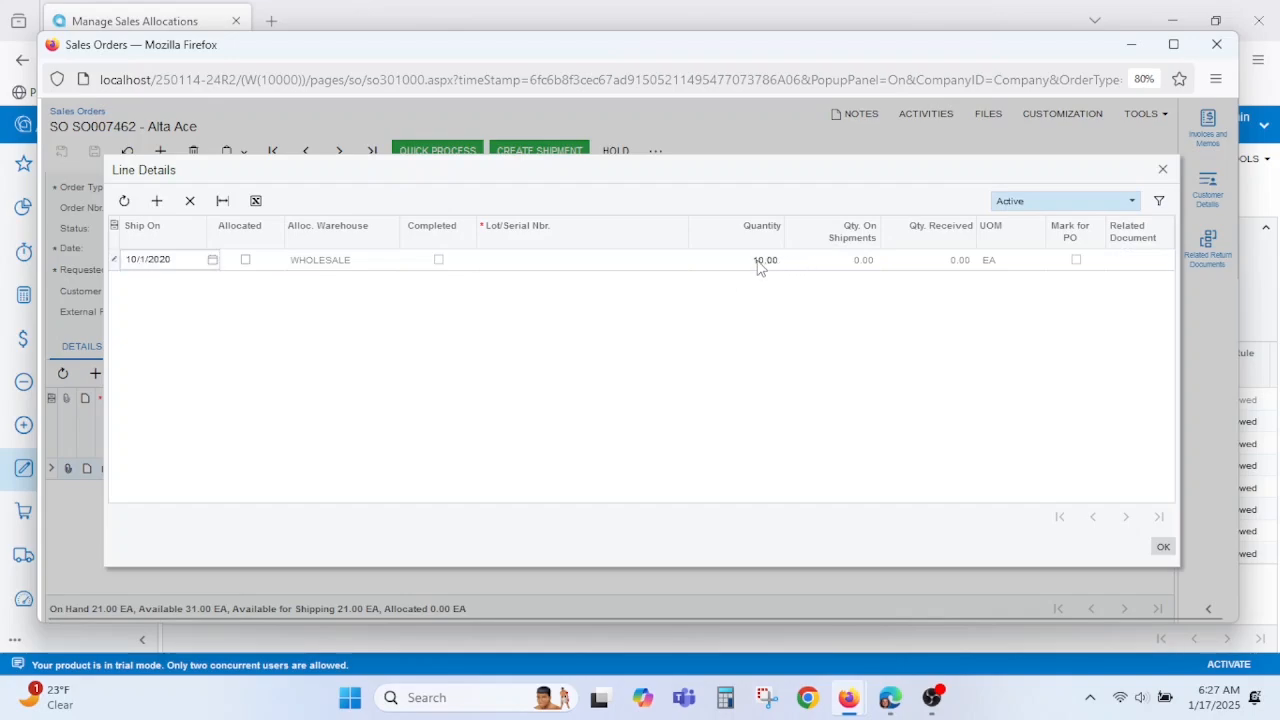
{"action": "left_click", "coordinate": [245, 260]}
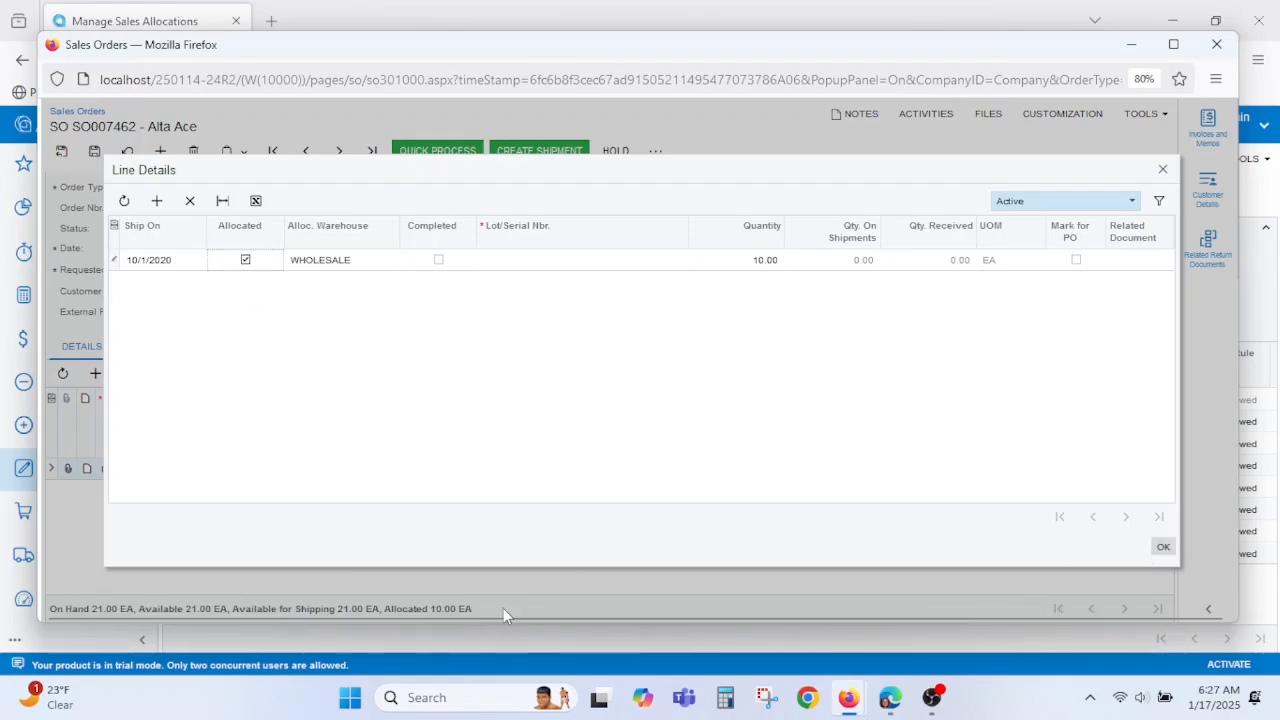
{"action": "left_click", "coordinate": [1165, 547]}
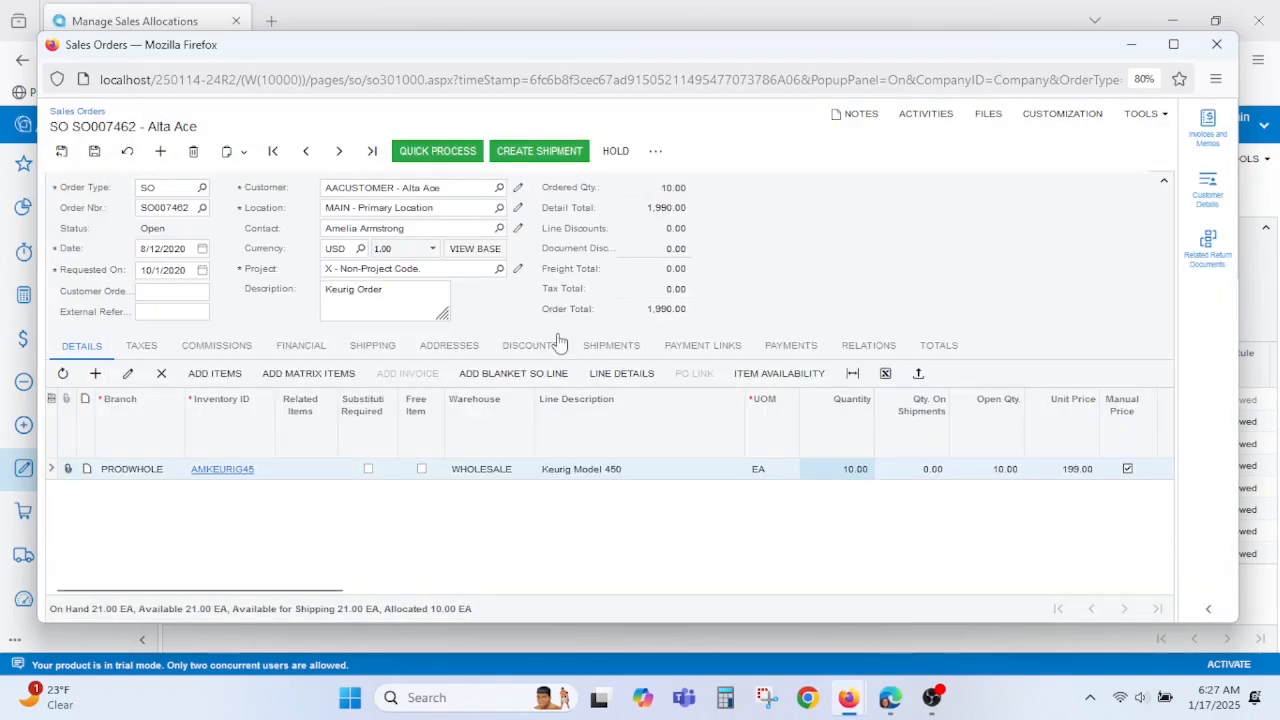
{"action": "left_click", "coordinate": [100, 151]}
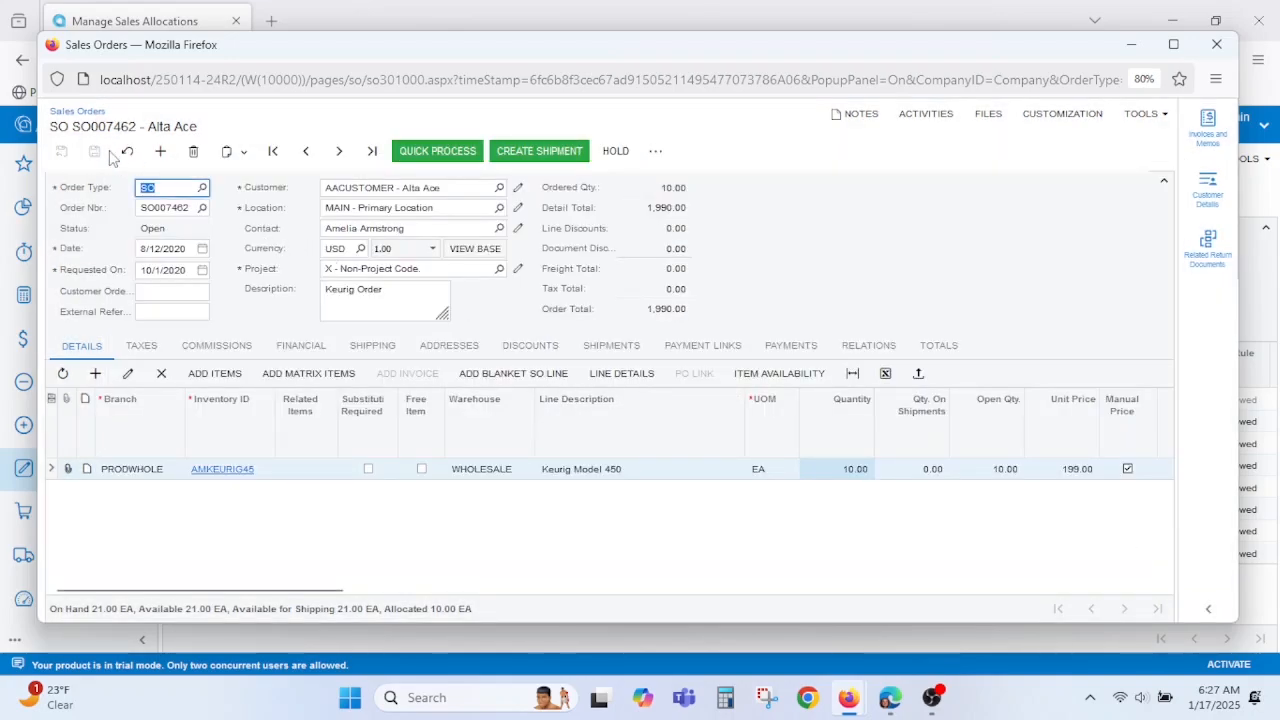
{"action": "left_click", "coordinate": [1217, 46]}
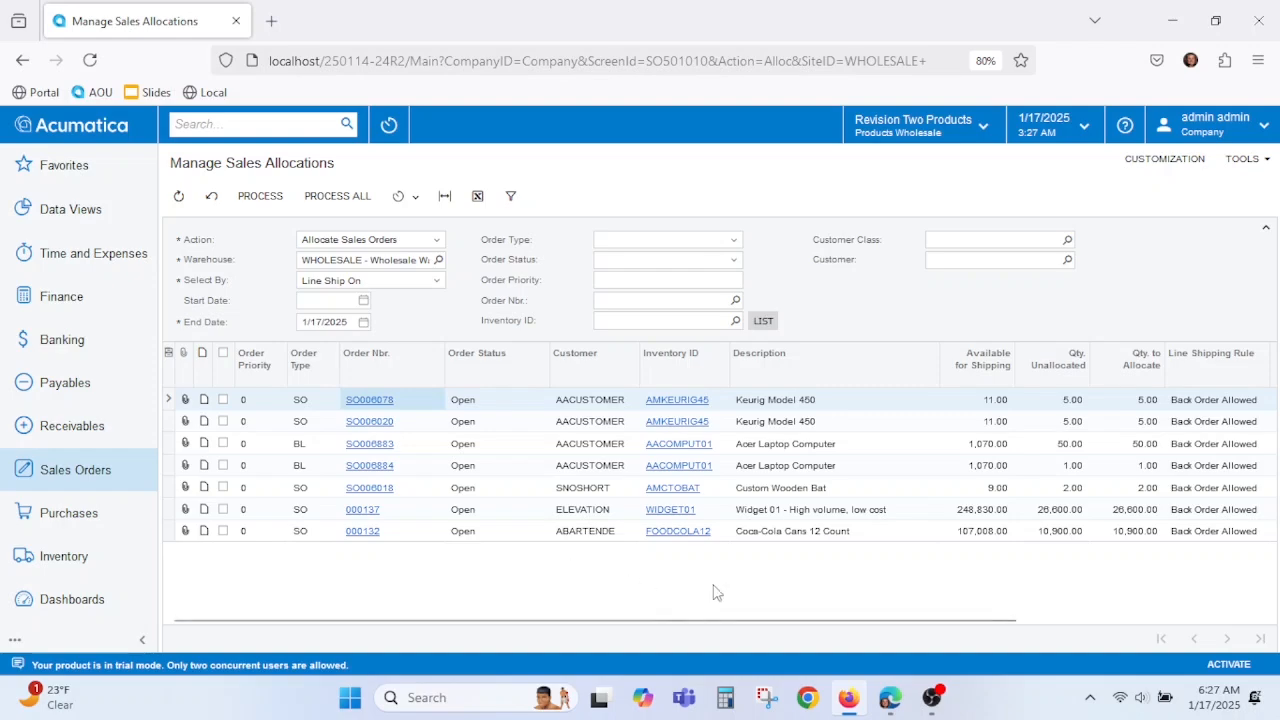
- Check the remaining Keurig availability and switch the action to Deallocate Sales Orders for the WHOLESALE warehouse
{"action": "left_click", "coordinate": [977, 402]}
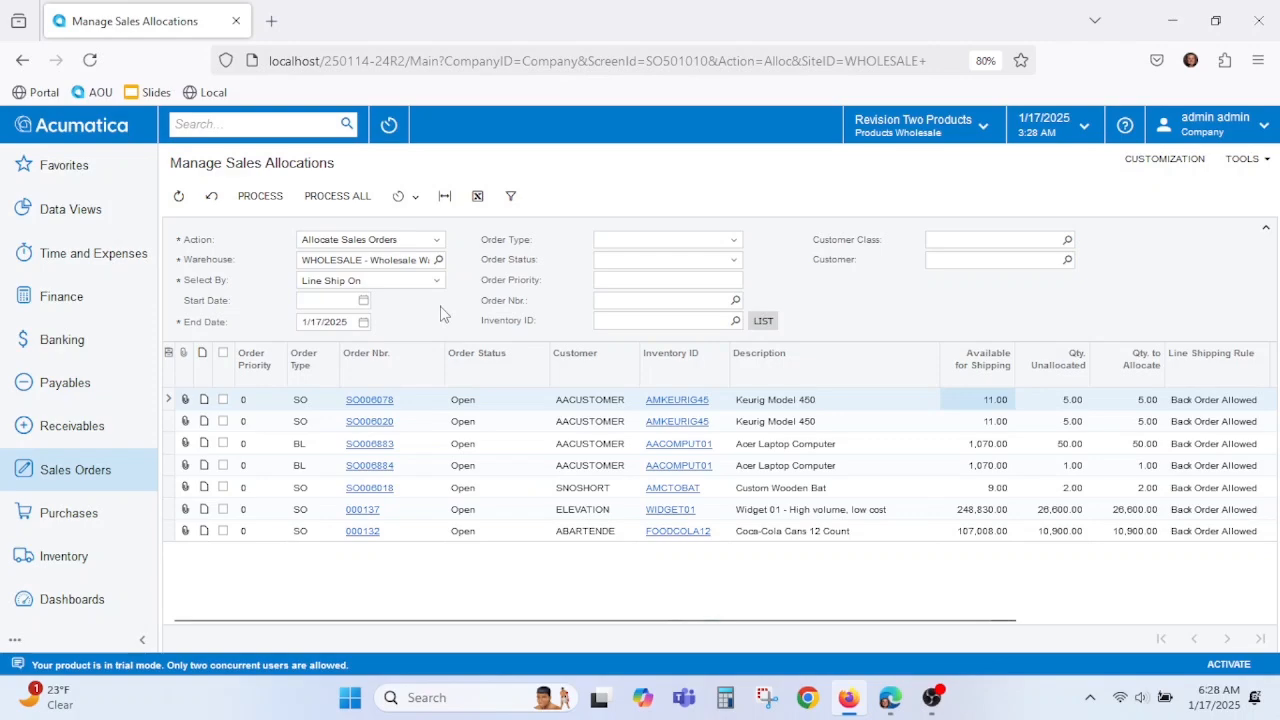
{"action": "left_click", "coordinate": [437, 243]}
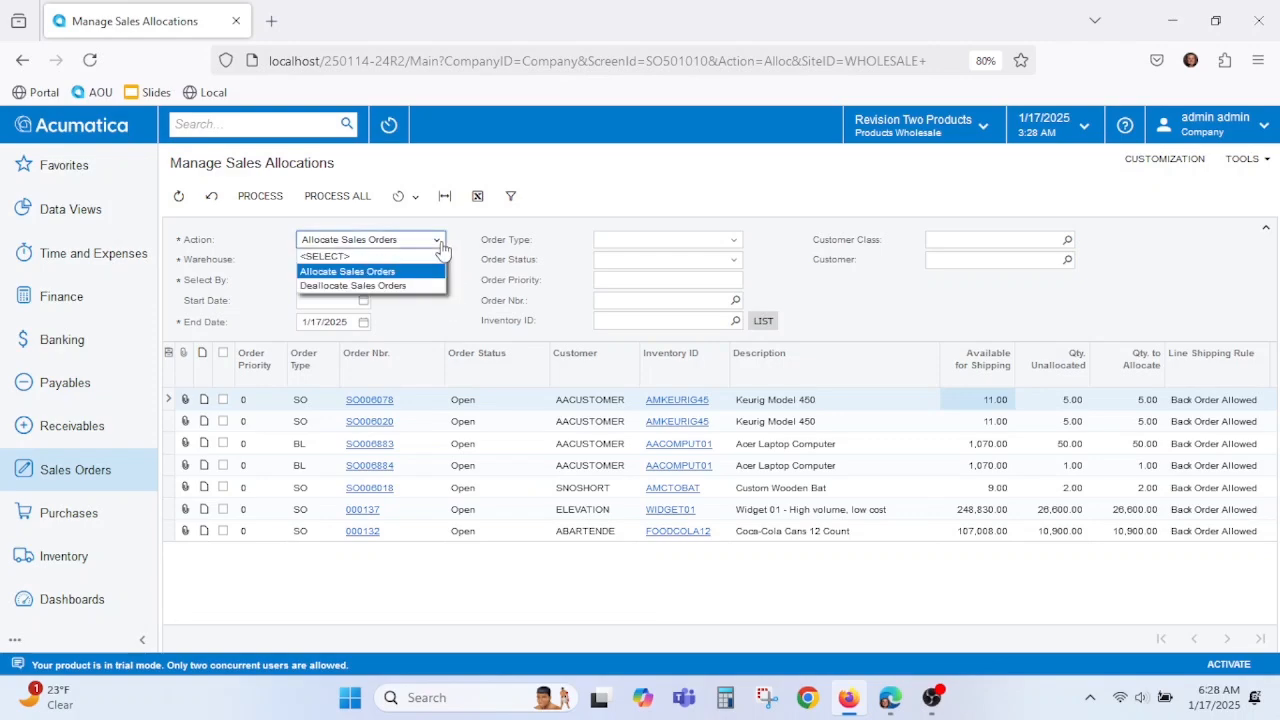
{"action": "left_click", "coordinate": [424, 287]}
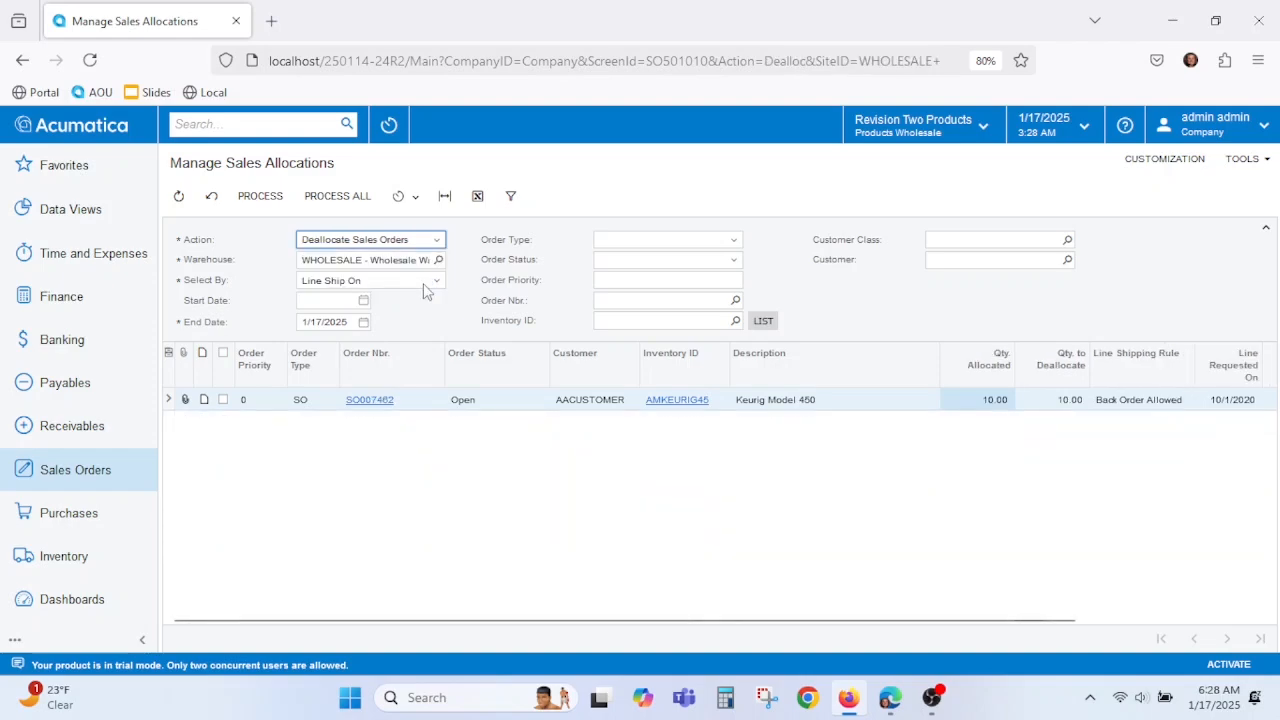
{"action": "left_click", "coordinate": [424, 403]}
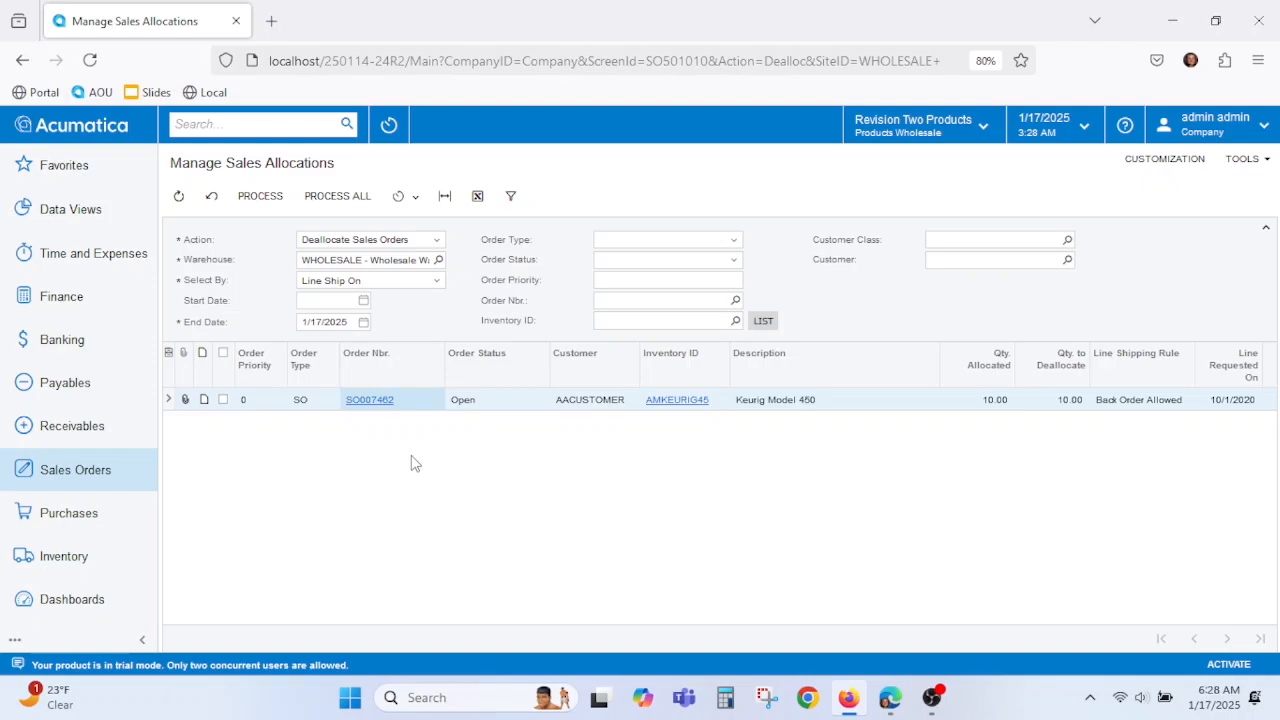
- Process the deallocation of the listed Keurig Model 450 order and close the processing dialog
{"action": "left_click", "coordinate": [223, 400]}
{"action": "left_click", "coordinate": [265, 197]}
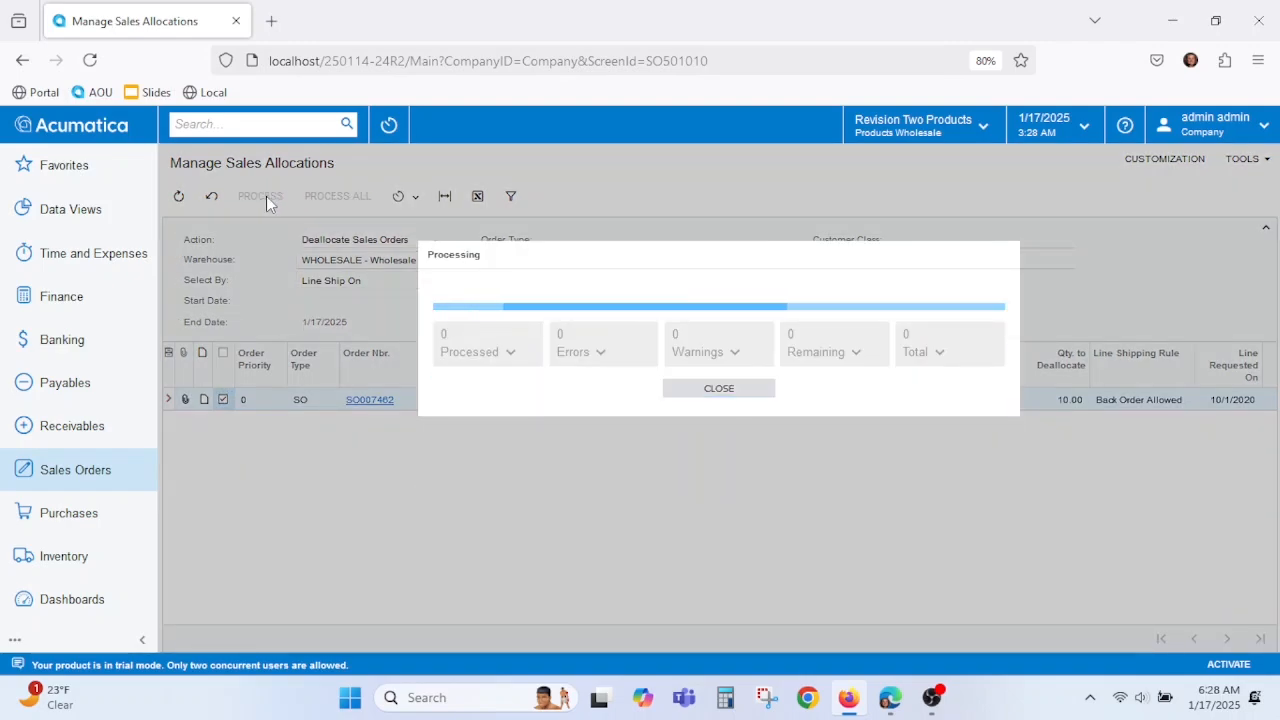
{"action": "left_click", "coordinate": [677, 392]}
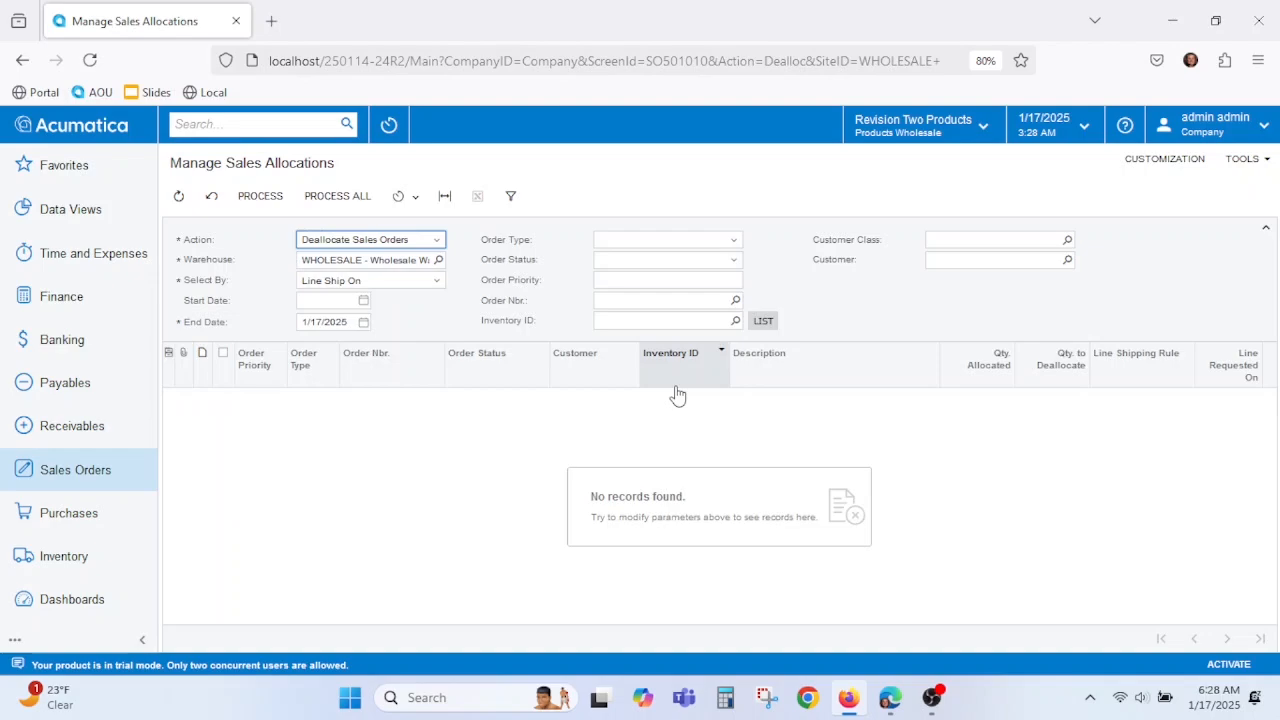
- Switch the action back to Allocate Sales Orders and check the first Keurig order's quantity available for shipping
{"action": "left_click", "coordinate": [409, 242]}
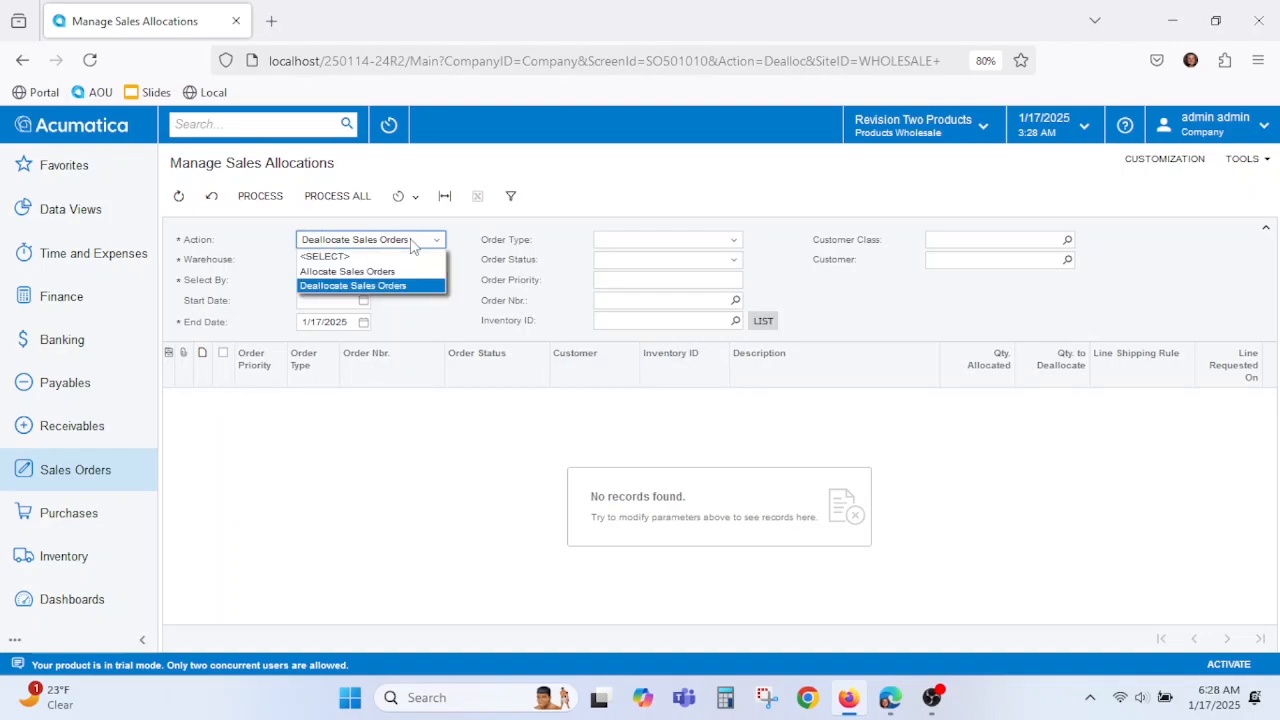
{"action": "left_click", "coordinate": [407, 271]}
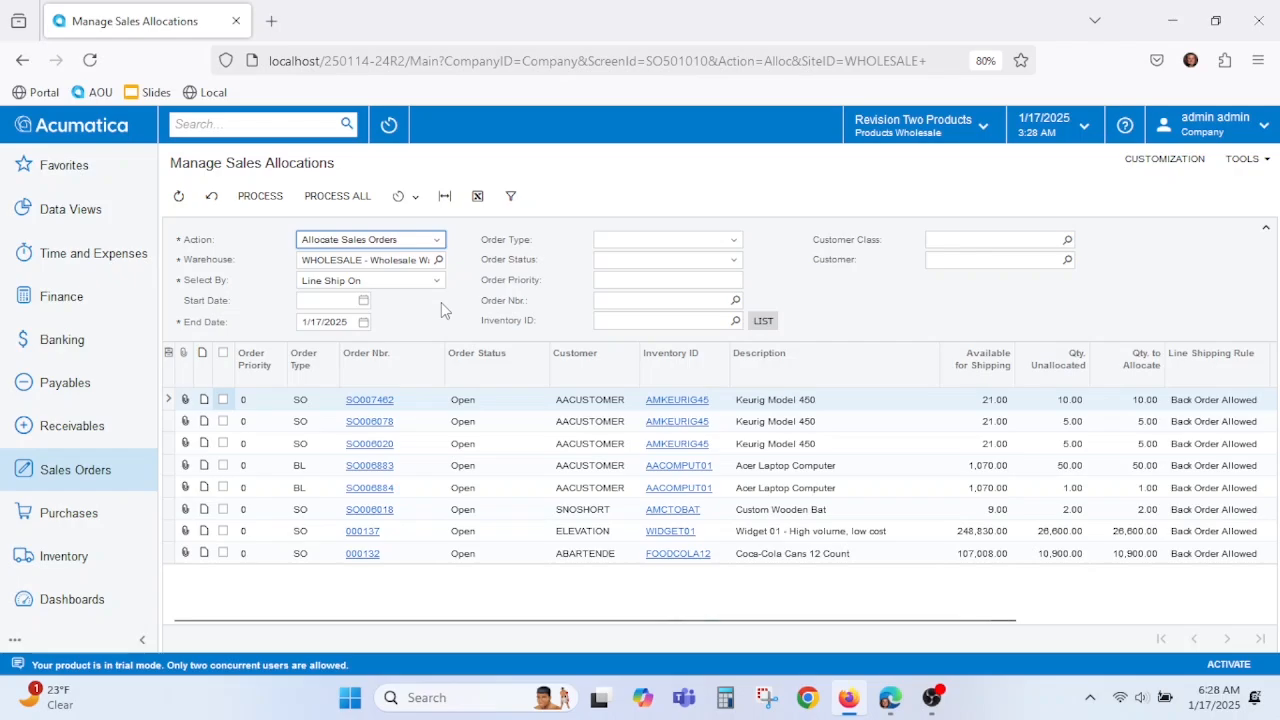
{"action": "left_click", "coordinate": [965, 402]}
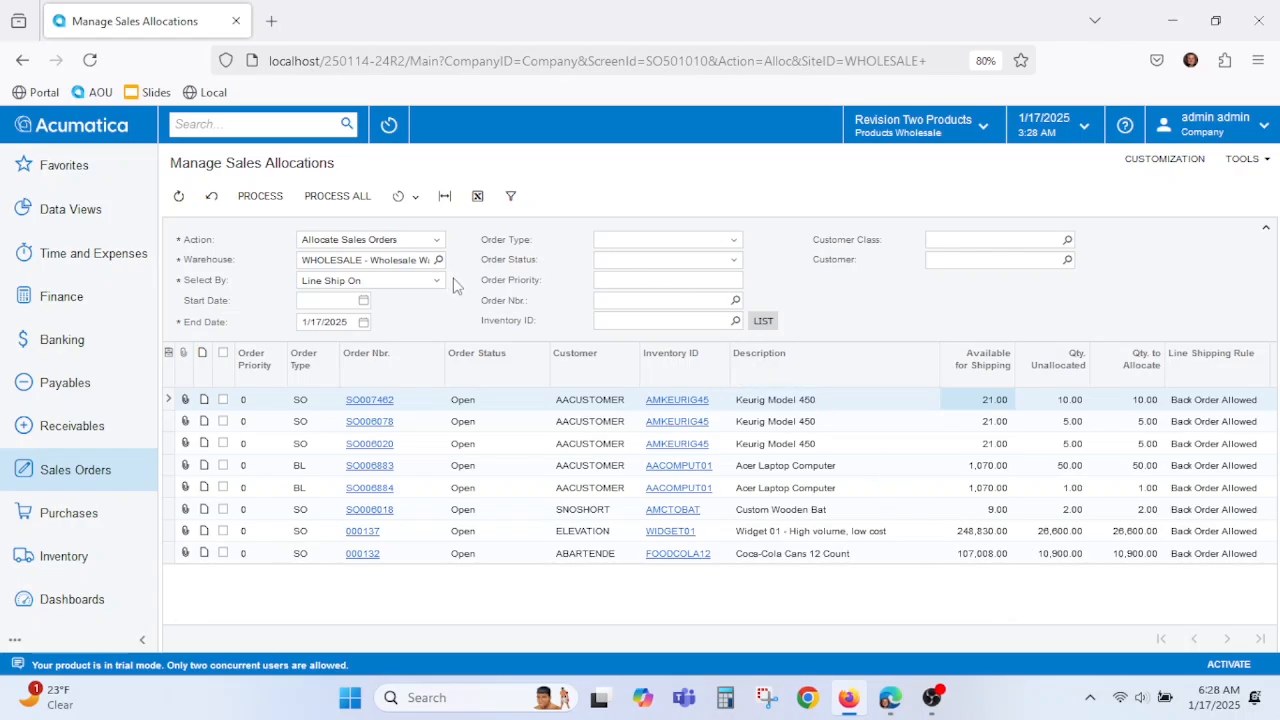
- Filter the orders by inventory ID AMKEURIG45 and check the first order's unallocated quantity
{"action": "left_click", "coordinate": [707, 320]}
{"action": "left_click", "coordinate": [721, 404]}
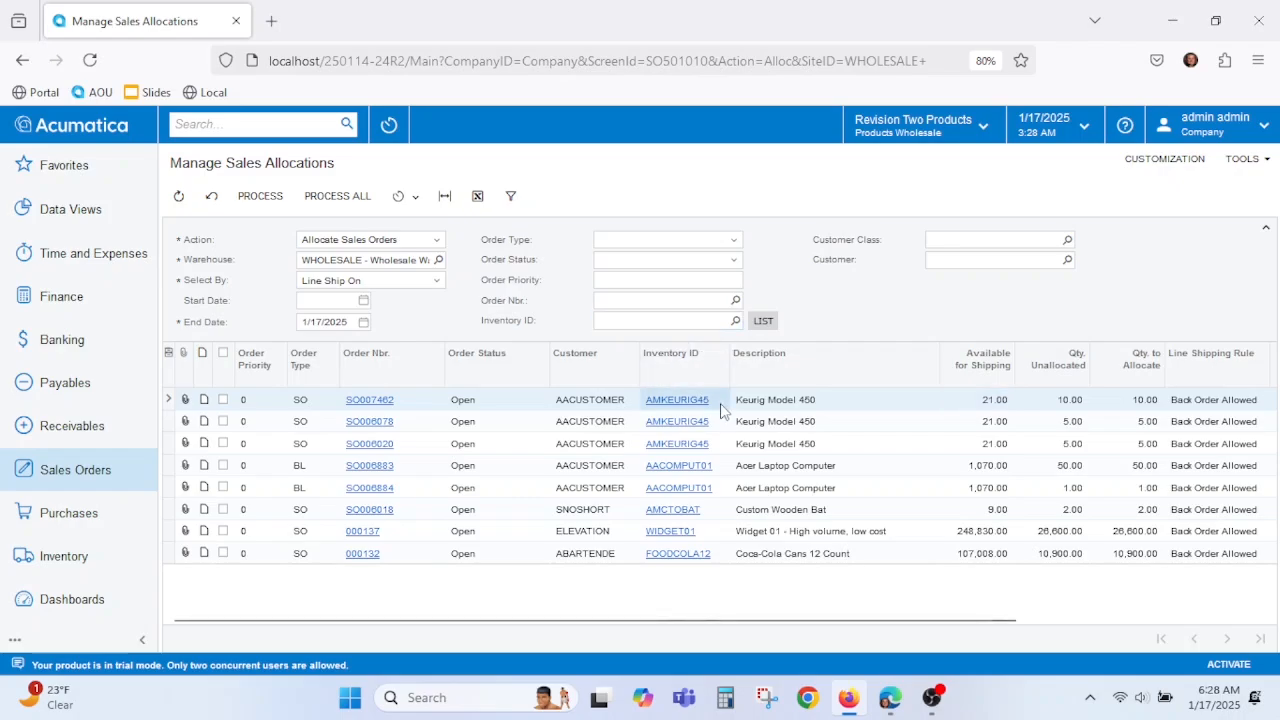
{"action": "left_click", "coordinate": [681, 320]}
{"action": "type", "text": "AMKEURIG45"}
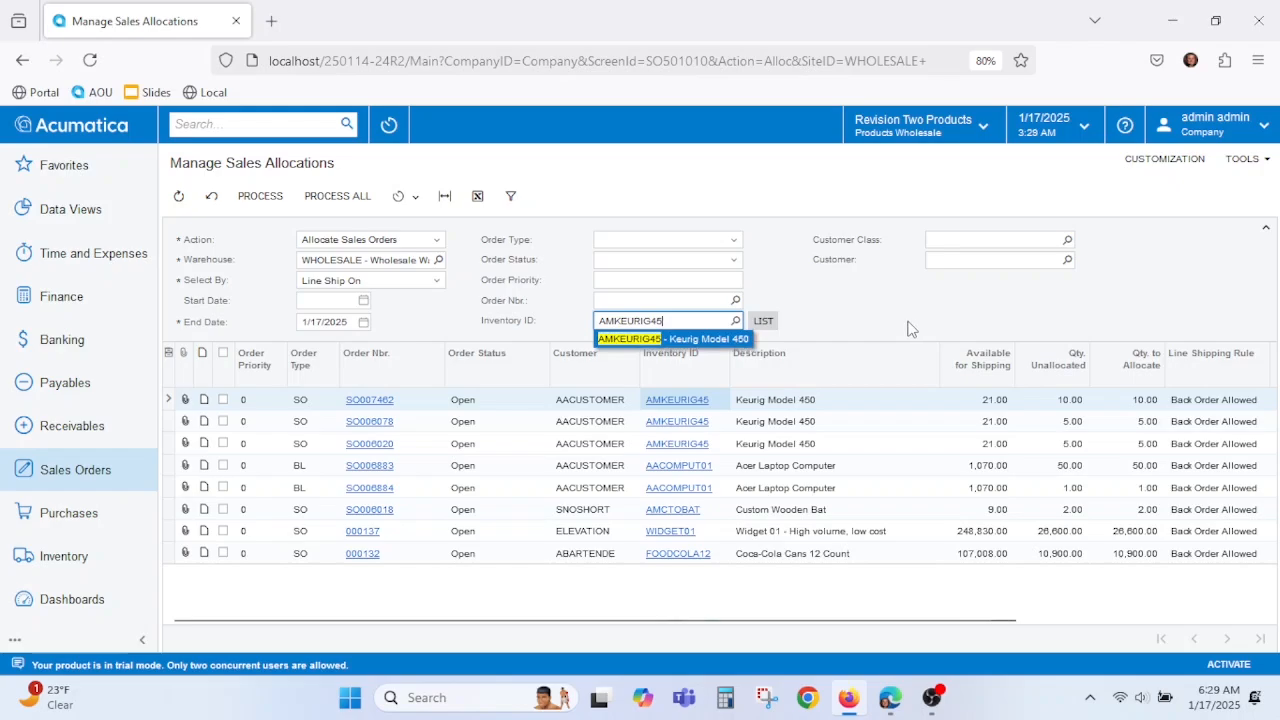
{"action": "key", "text": "Return"}
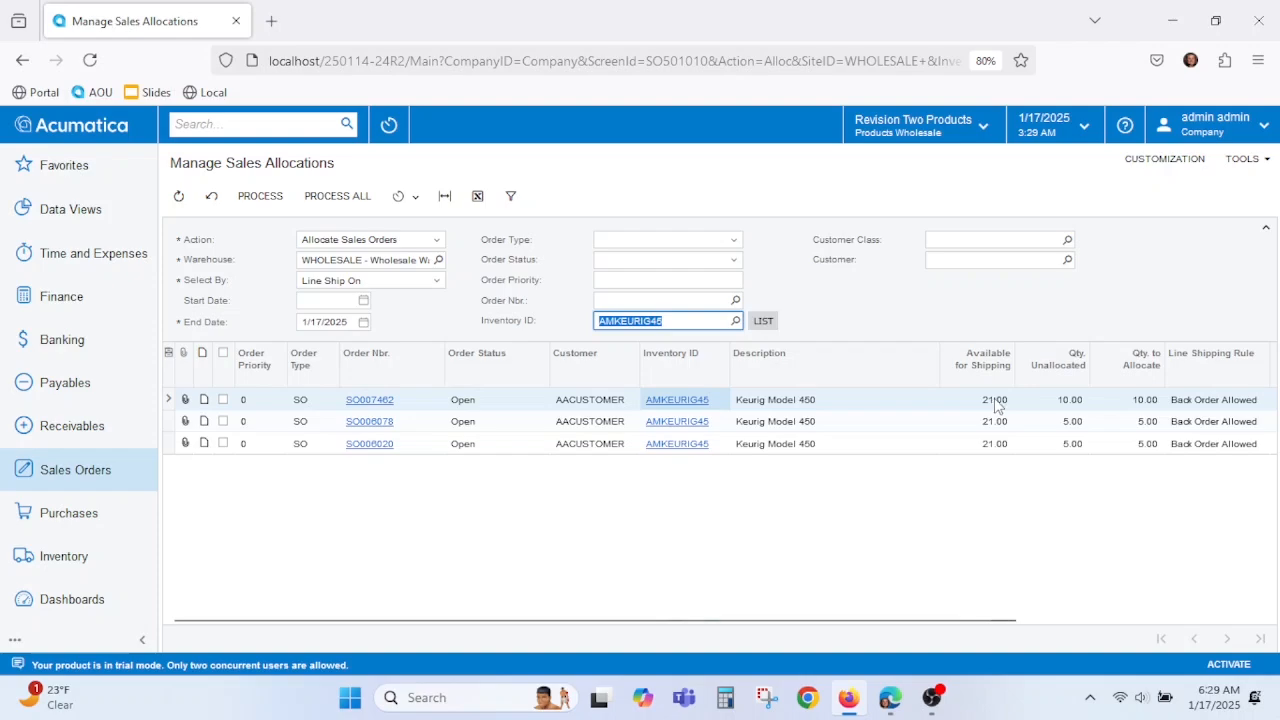
{"action": "left_click", "coordinate": [1055, 405]}
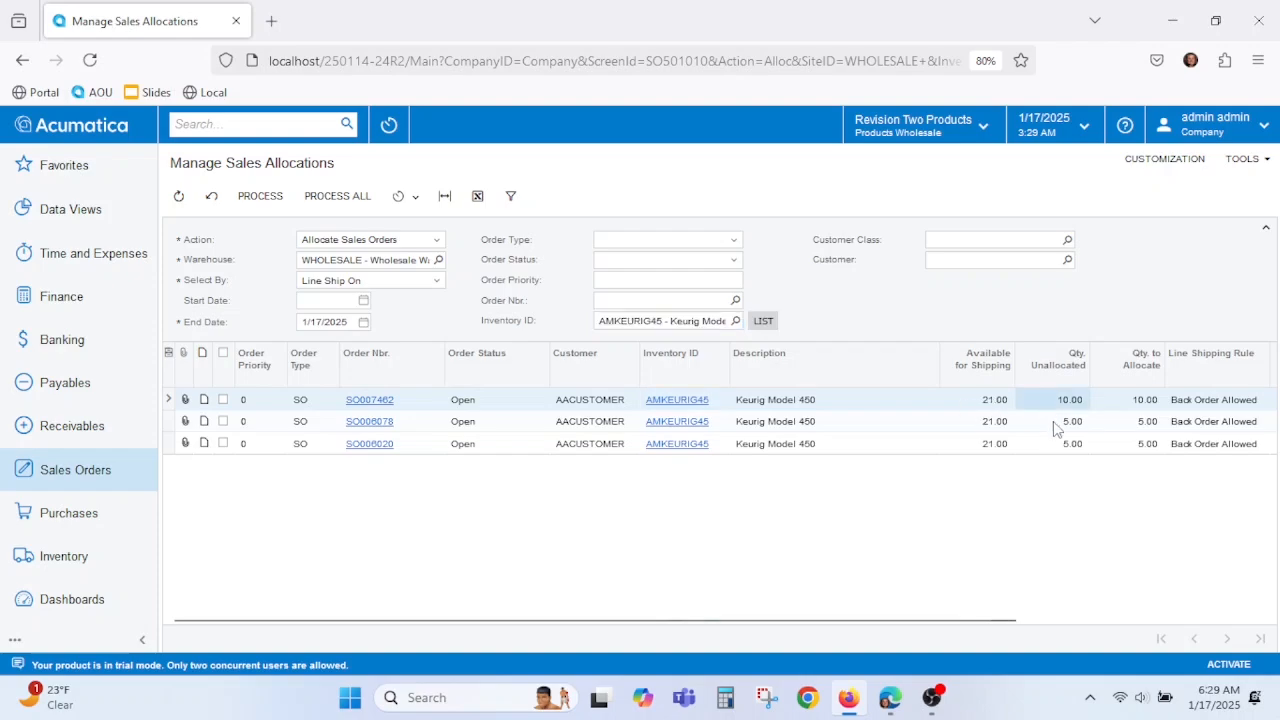
- Check the unallocated quantities of the second and third Keurig orders and the first order's quantity available for shipping
{"action": "left_click", "coordinate": [1071, 422]}
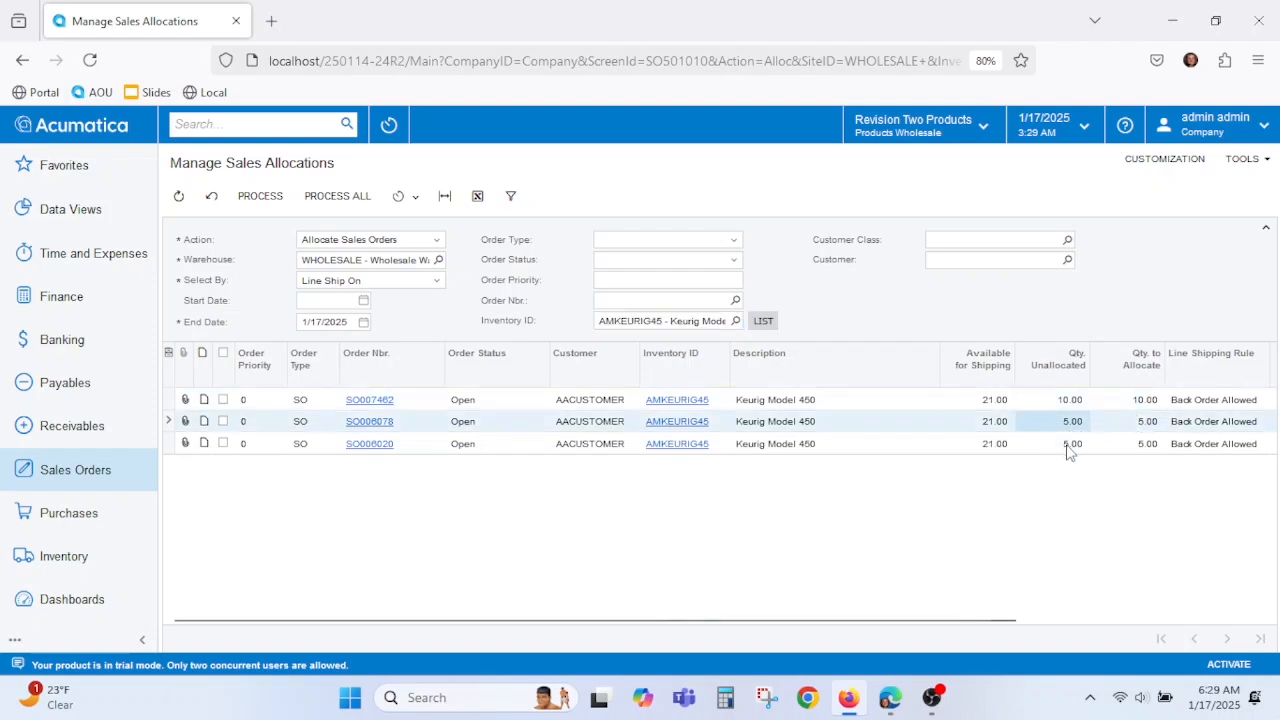
{"action": "left_click", "coordinate": [1070, 446]}
{"action": "left_click", "coordinate": [963, 401]}
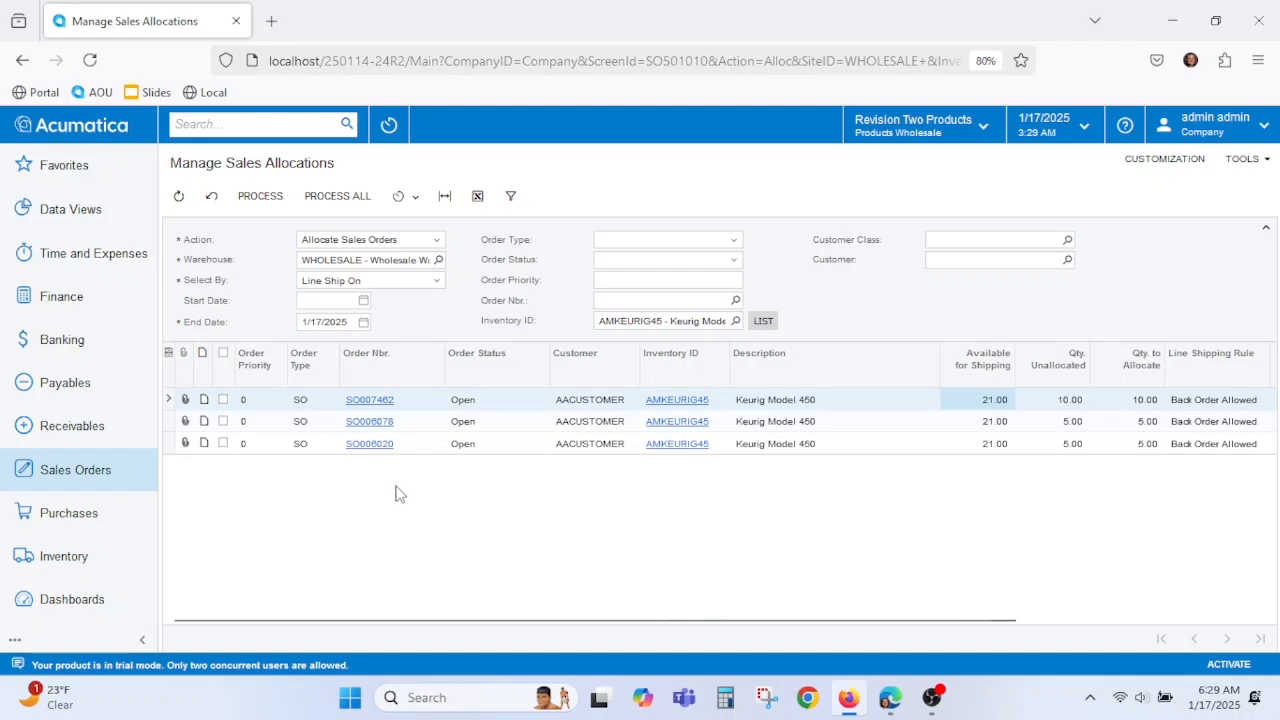
- Open the third listed Keurig order and copy its contents
{"action": "left_click", "coordinate": [376, 444]}
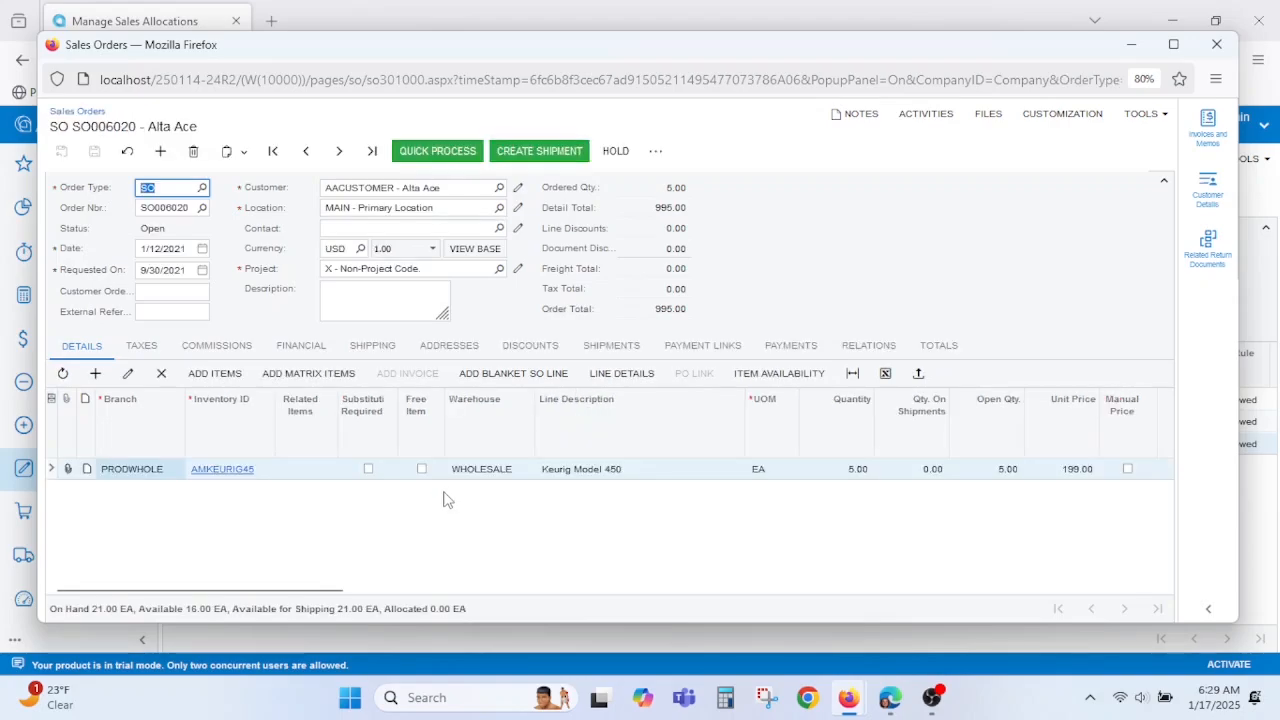
{"action": "left_click", "coordinate": [240, 155]}
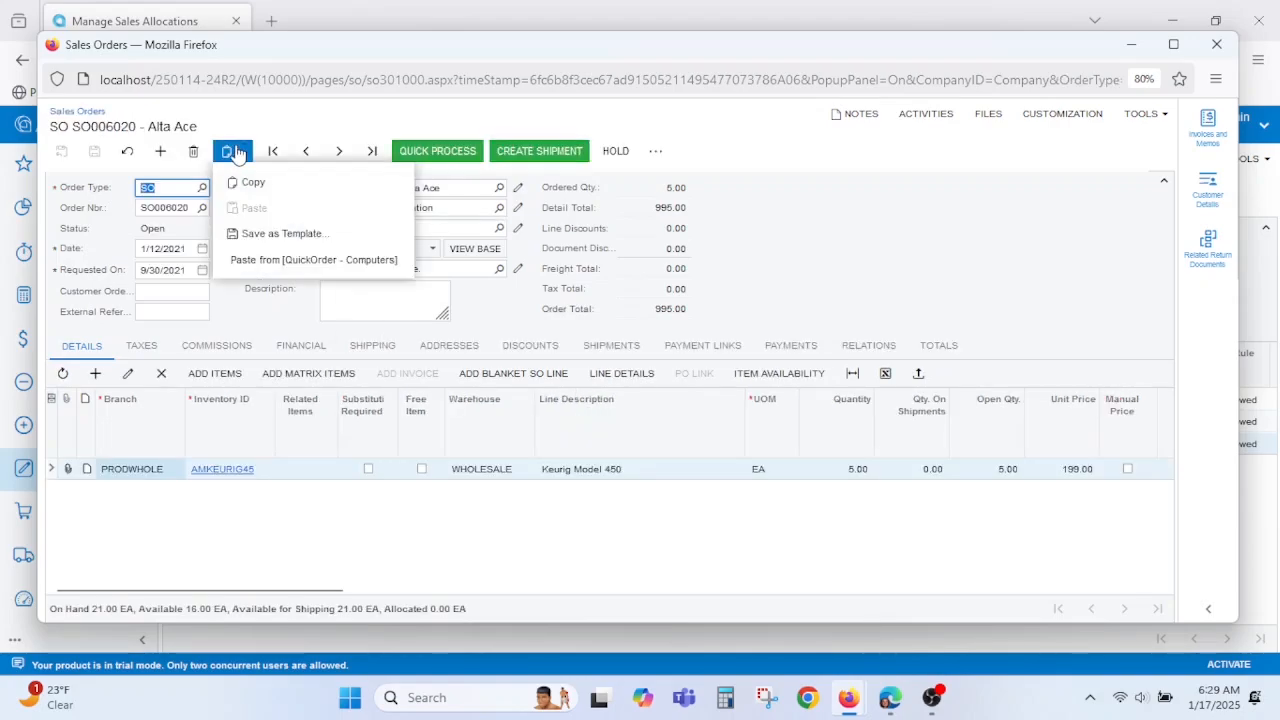
{"action": "left_click", "coordinate": [252, 181]}
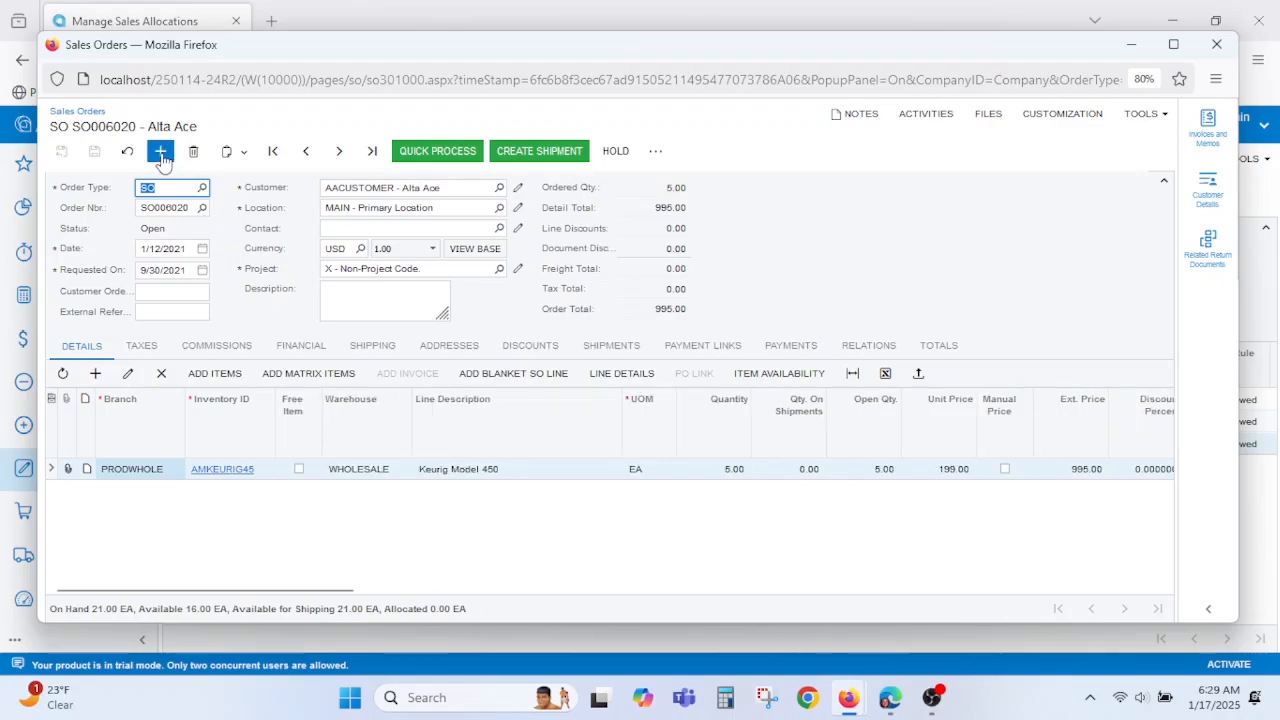
- Create a new sales order from the copied Keurig order, save it and return to the allocations list
{"action": "left_click", "coordinate": [161, 155]}
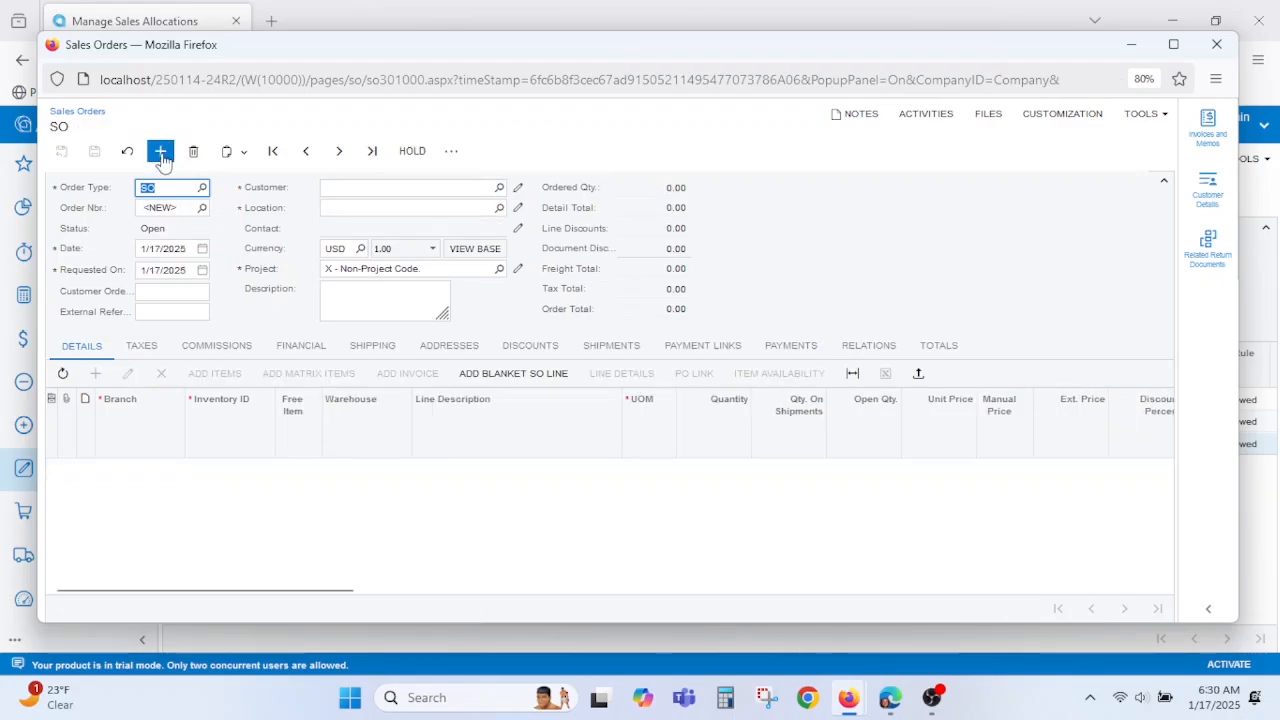
{"action": "left_click", "coordinate": [232, 152]}
{"action": "left_click", "coordinate": [255, 210]}
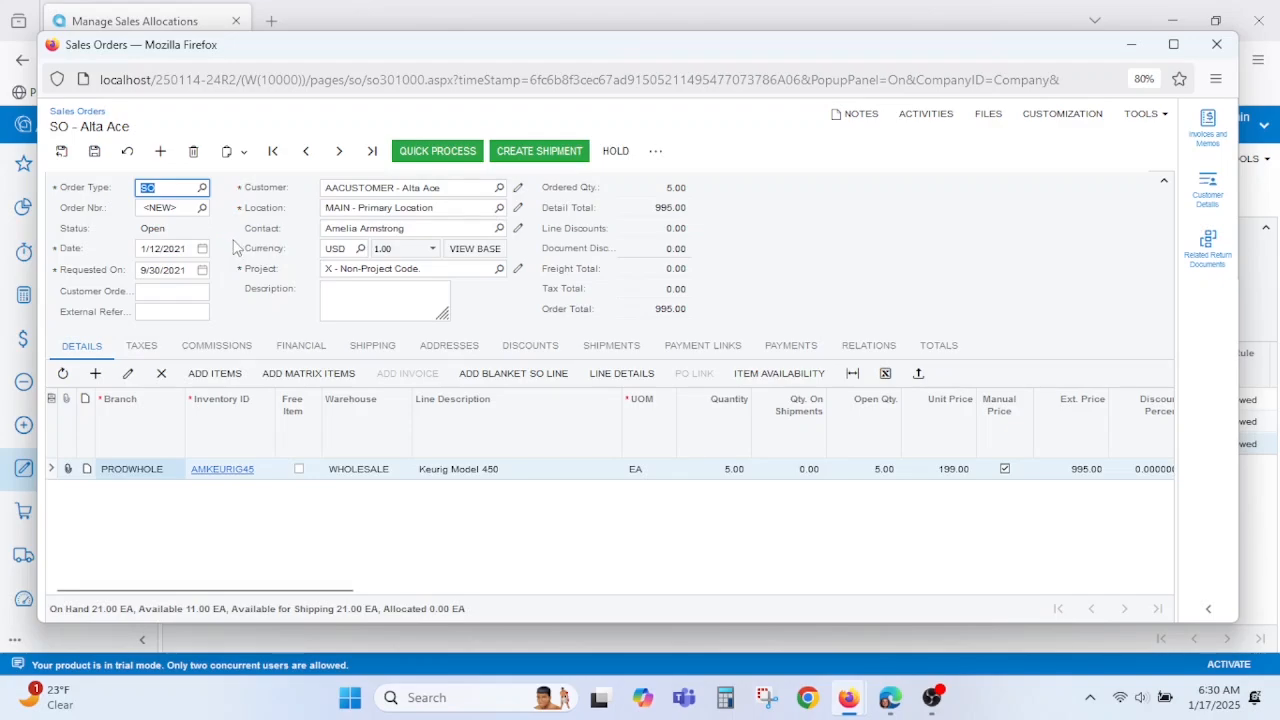
{"action": "left_click", "coordinate": [95, 150]}
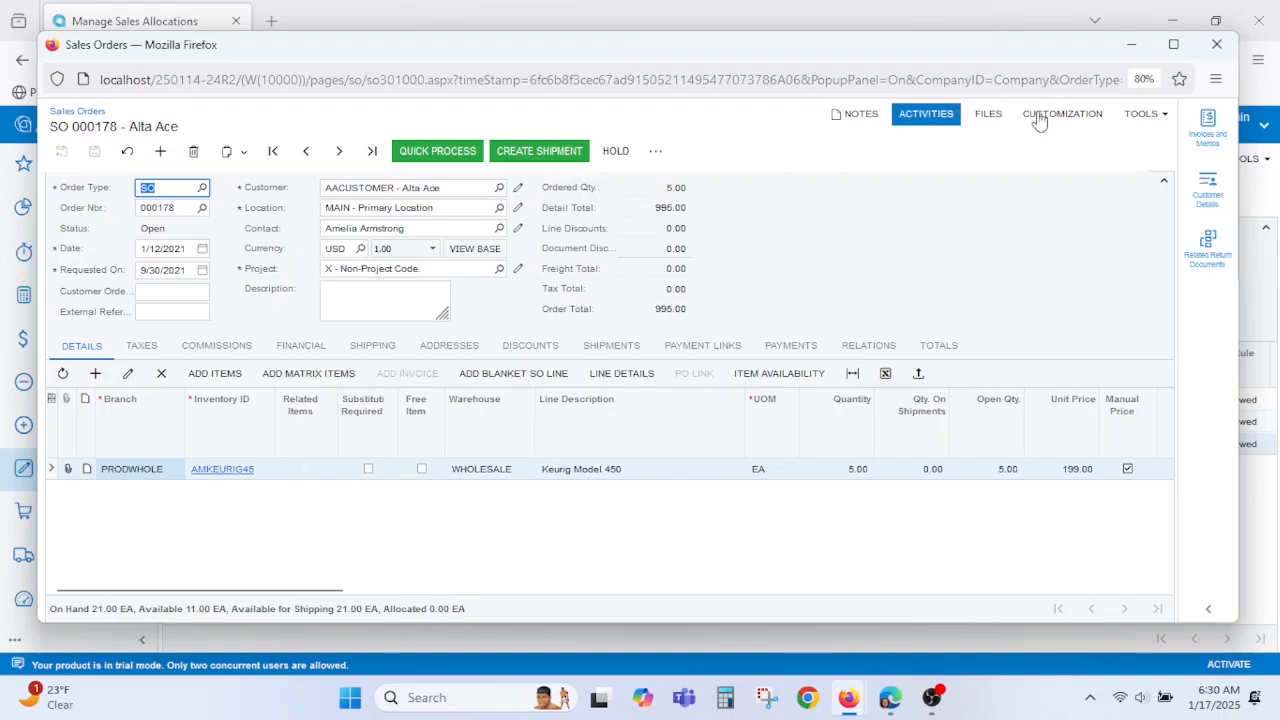
{"action": "left_click", "coordinate": [1216, 46]}
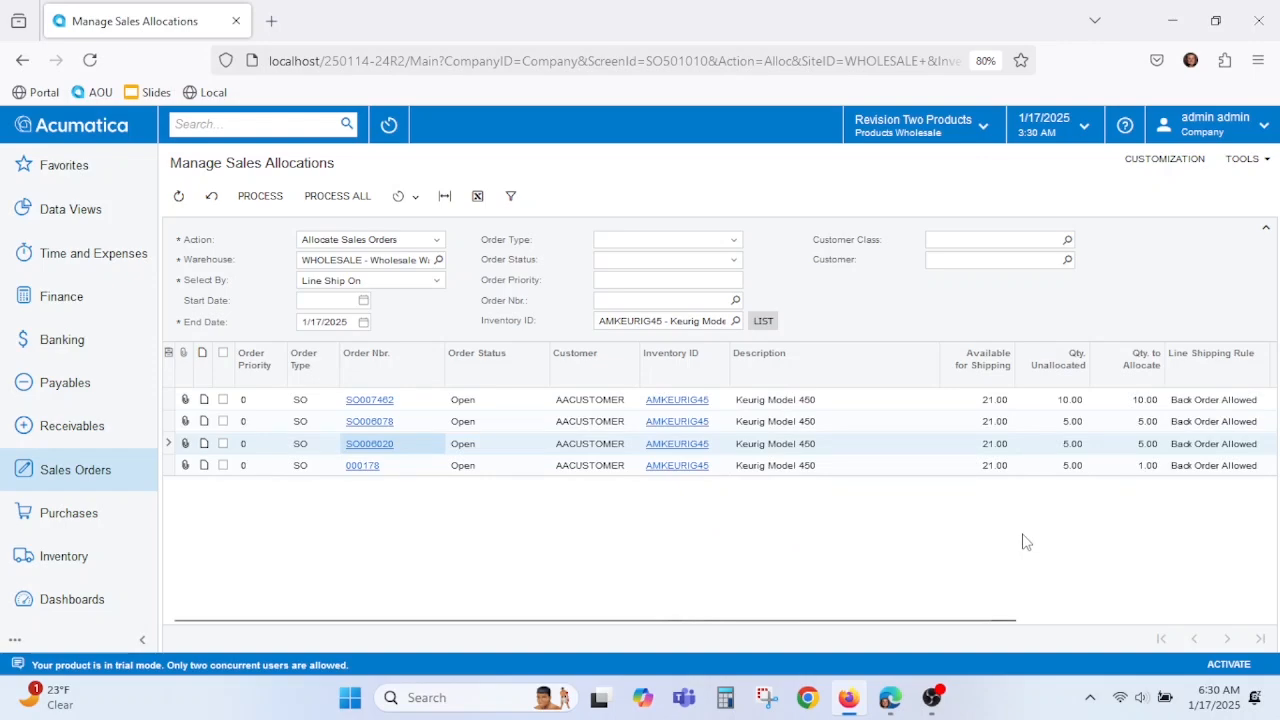
- Compare the new order's unallocated, available and to-allocate quantities with the quantities to allocate on the other three Keurig orders
{"action": "left_click", "coordinate": [1062, 470]}
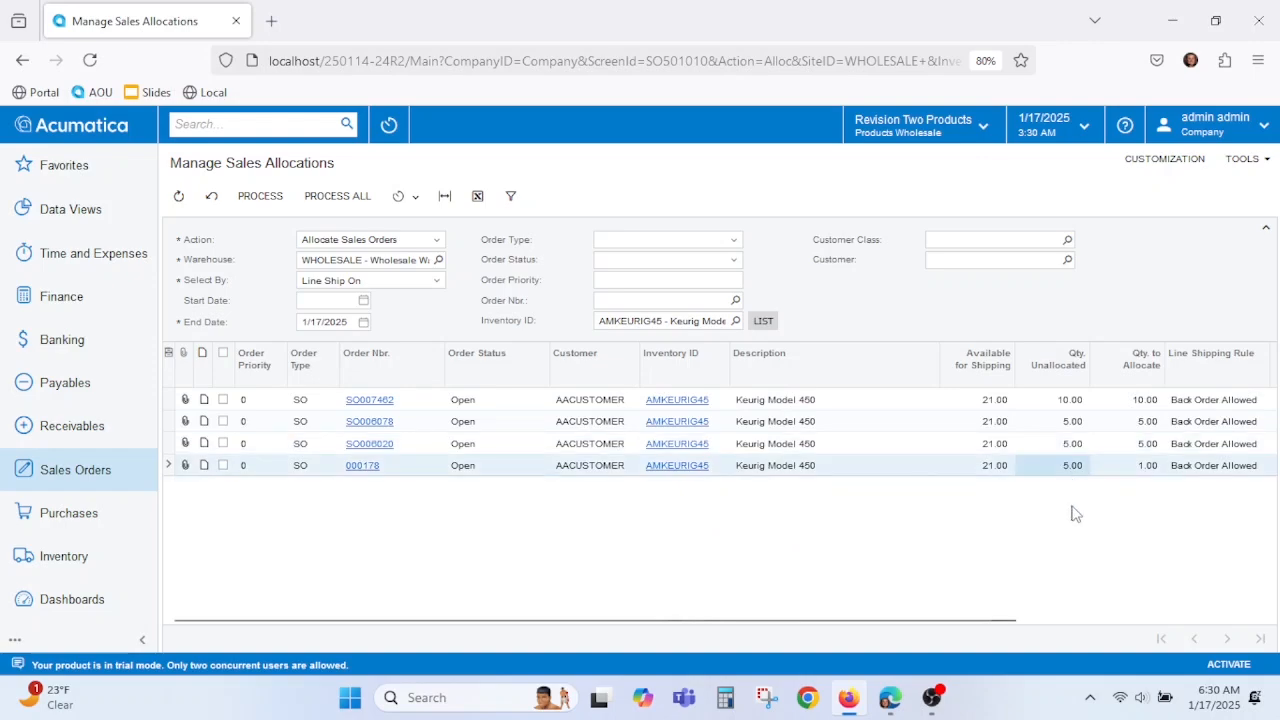
{"action": "left_click", "coordinate": [1128, 467]}
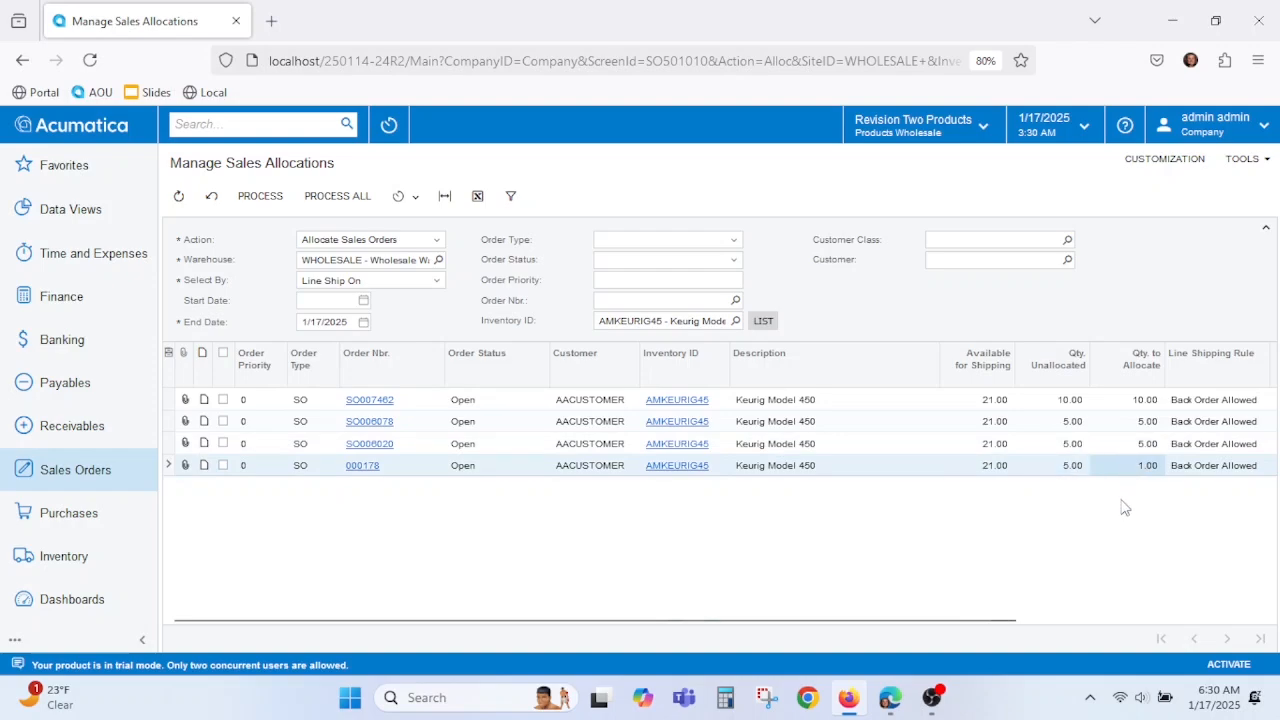
{"action": "left_click", "coordinate": [1117, 402]}
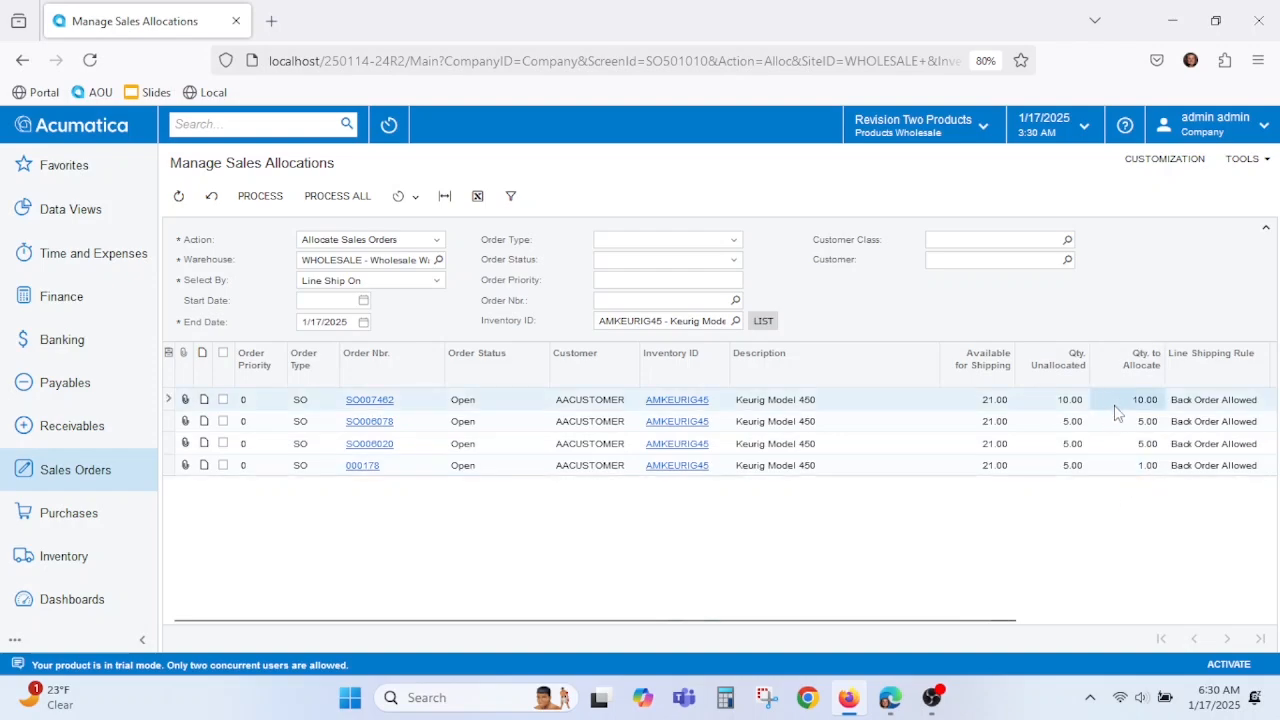
{"action": "left_click", "coordinate": [1120, 424]}
{"action": "left_click", "coordinate": [1121, 448]}
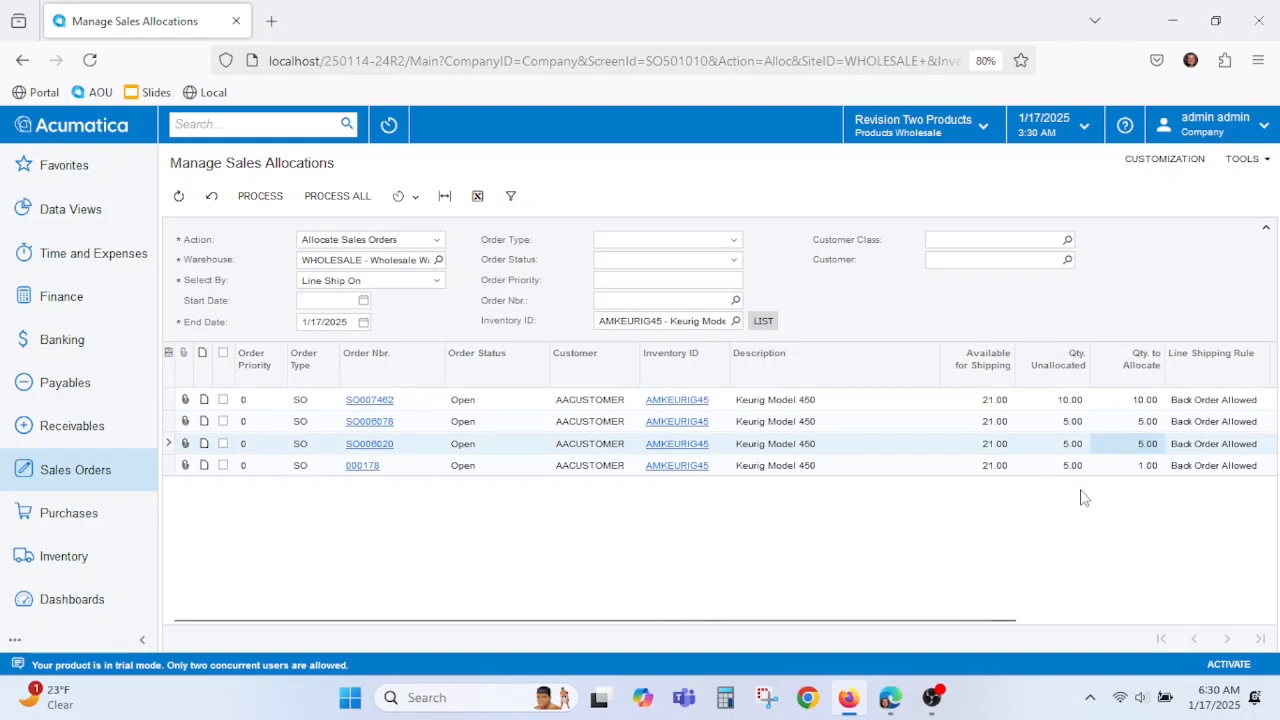
{"action": "left_click", "coordinate": [1008, 467]}
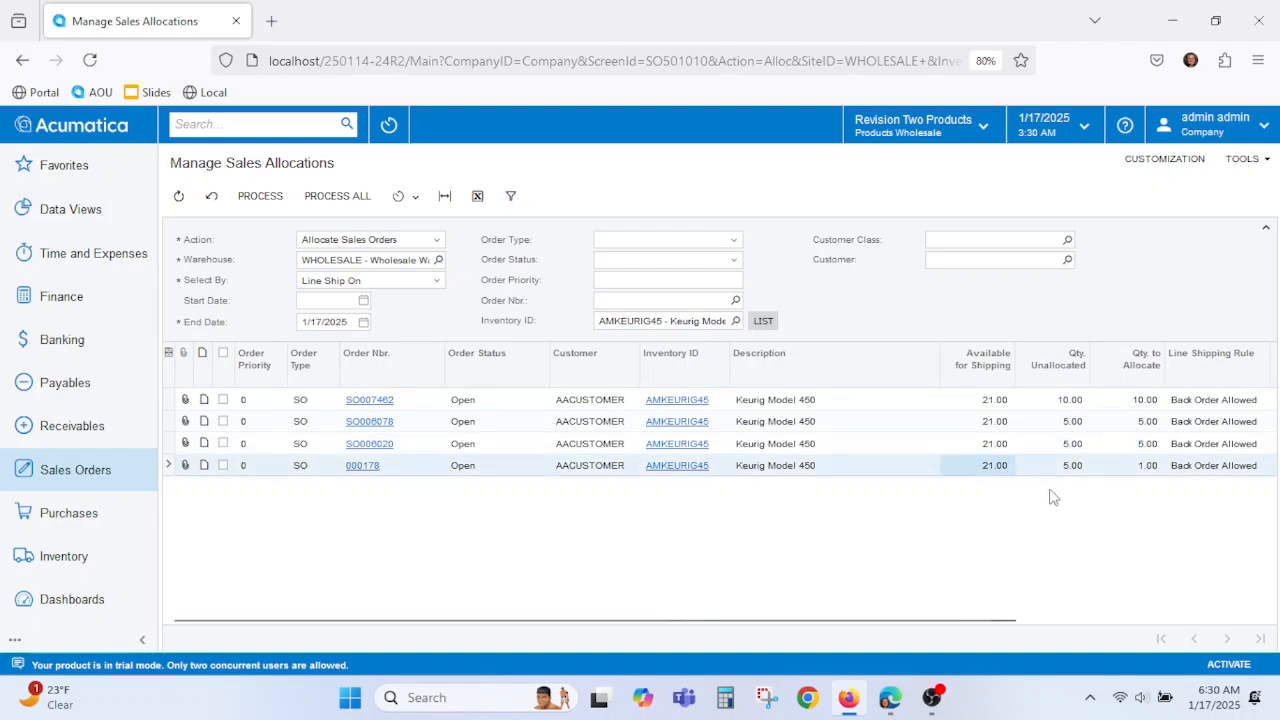
{"action": "left_click", "coordinate": [1143, 466]}
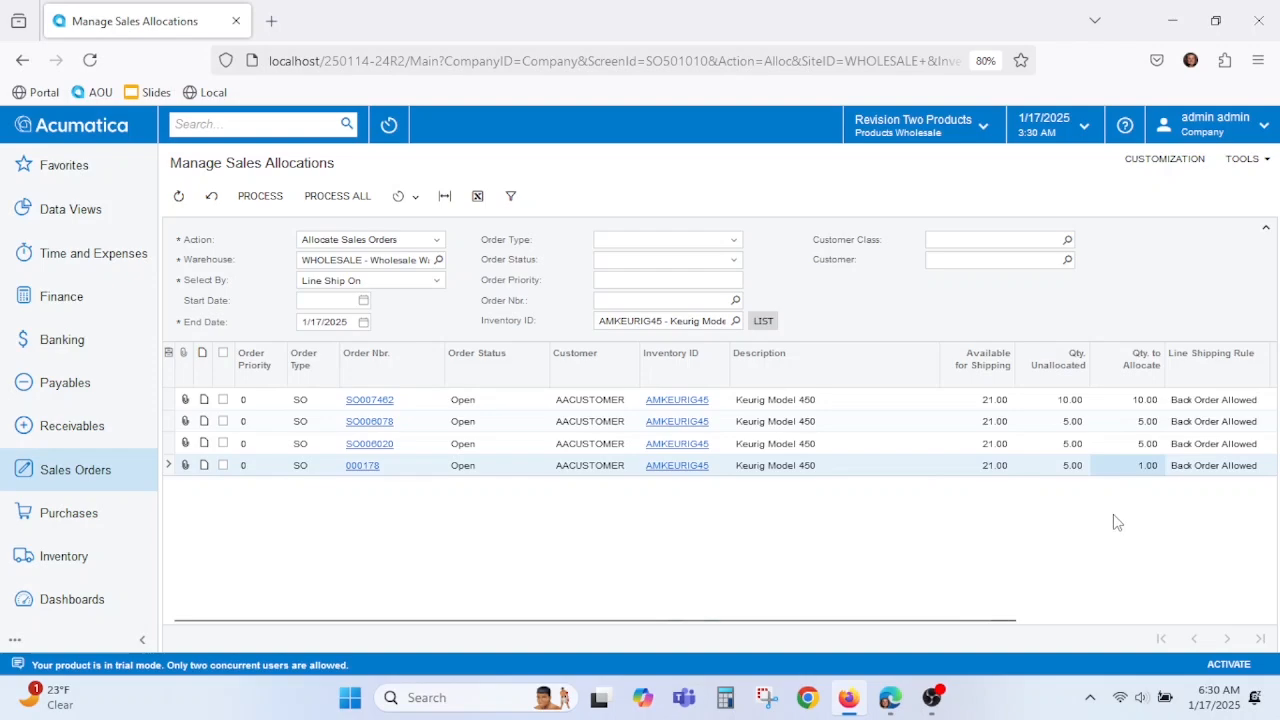
- Select all listed Keurig orders, process their allocation and close the processing dialog
{"action": "left_click", "coordinate": [224, 356]}
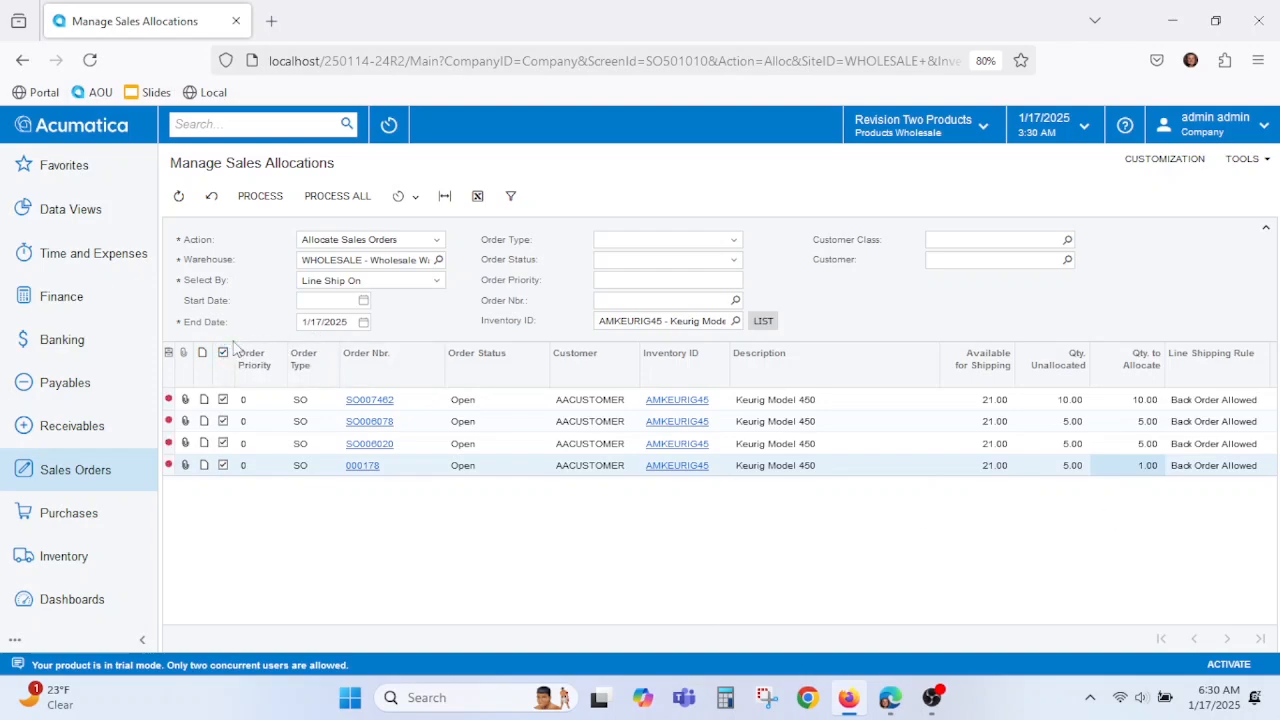
{"action": "left_click", "coordinate": [262, 197]}
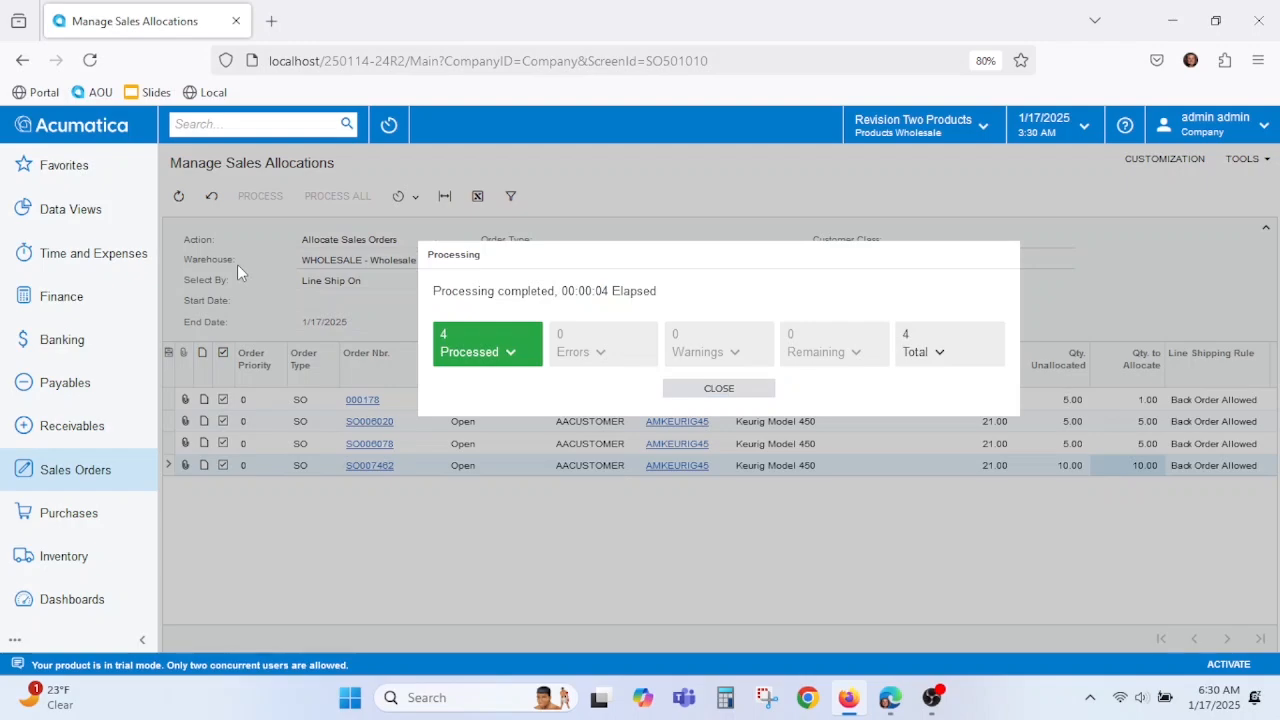
{"action": "left_click", "coordinate": [733, 389]}
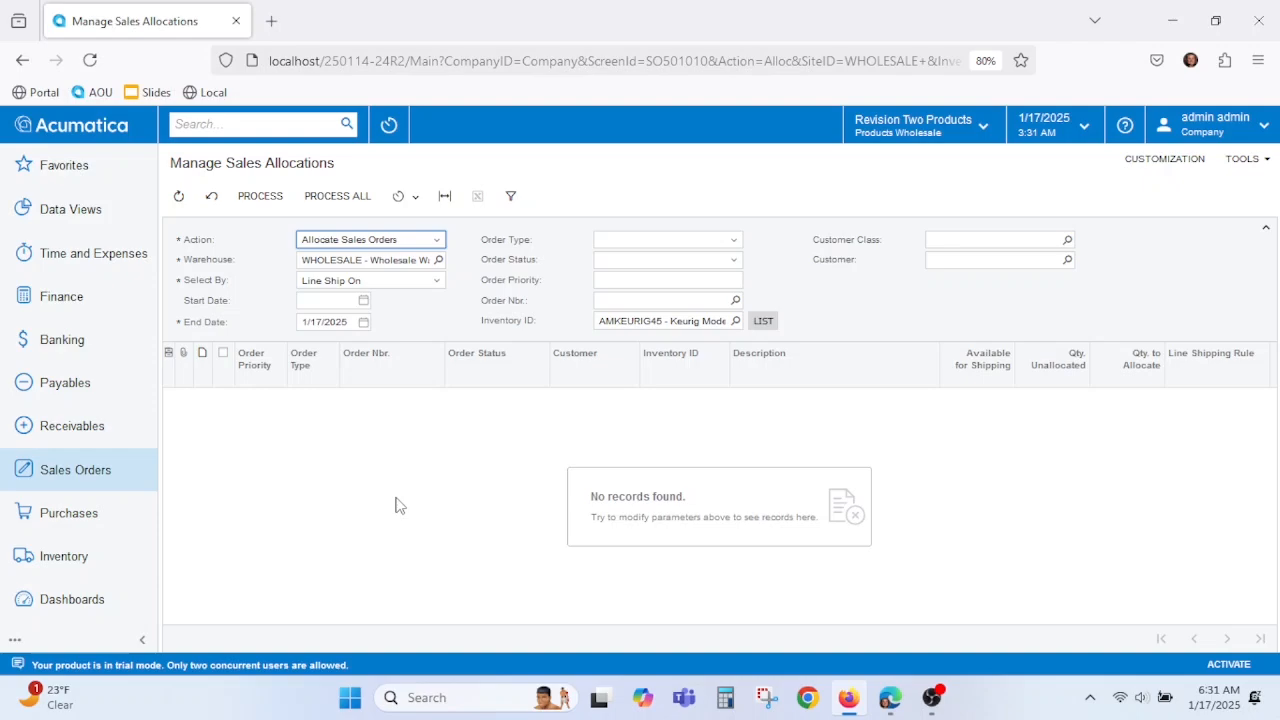
- Switch the action to Deallocate Sales Orders and review the Line Ship On date of each listed Keurig order
{"action": "left_click", "coordinate": [432, 241]}
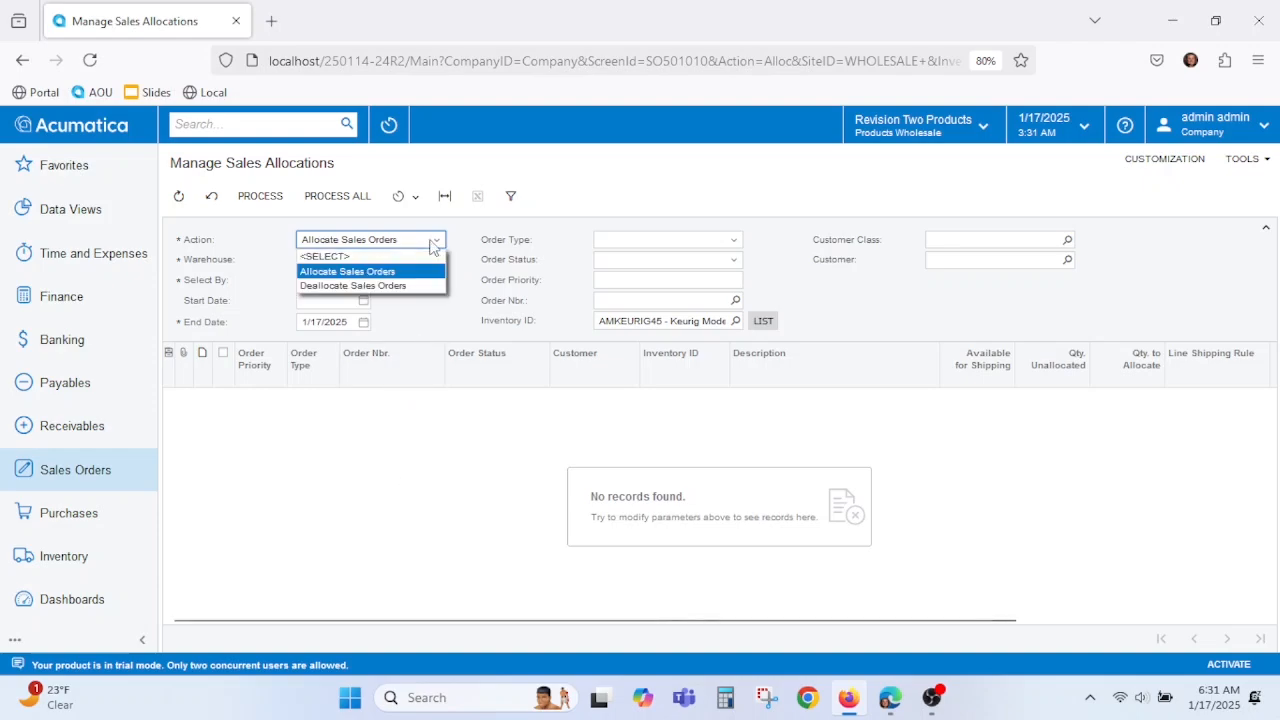
{"action": "left_click", "coordinate": [404, 286]}
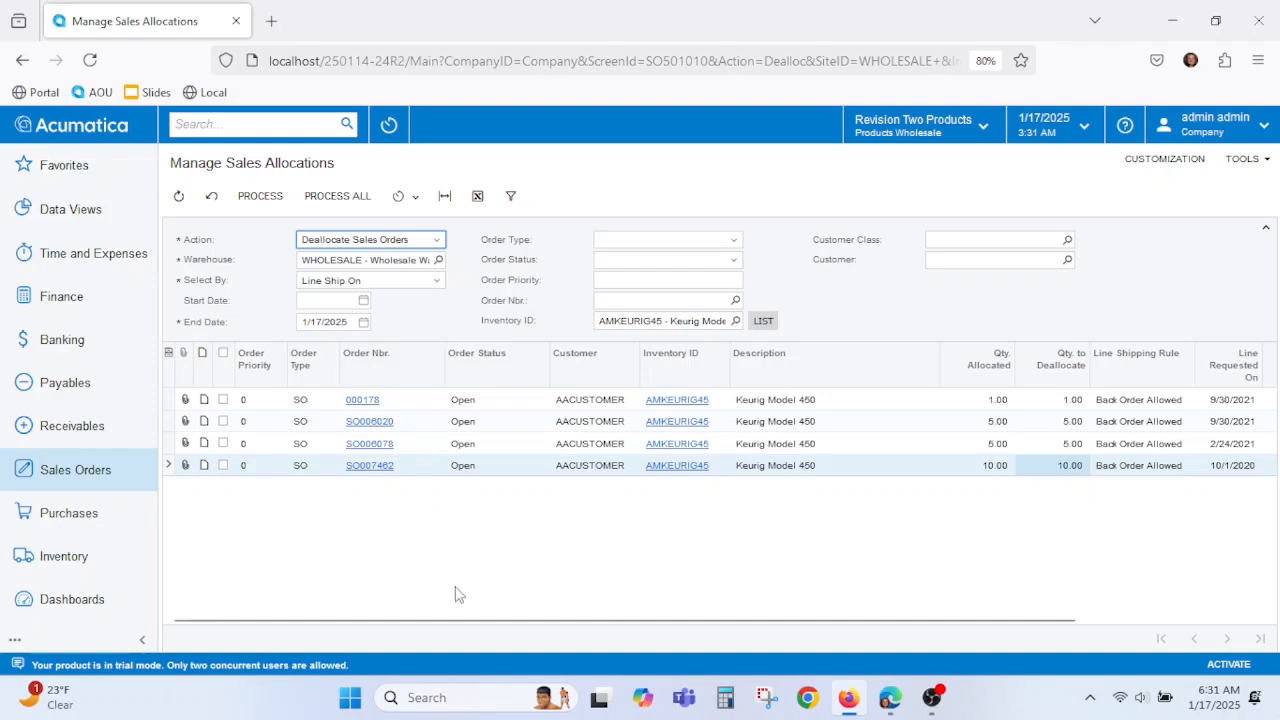
{"action": "left_click_drag", "start_coordinate": [480, 622], "coordinate": [686, 651]}
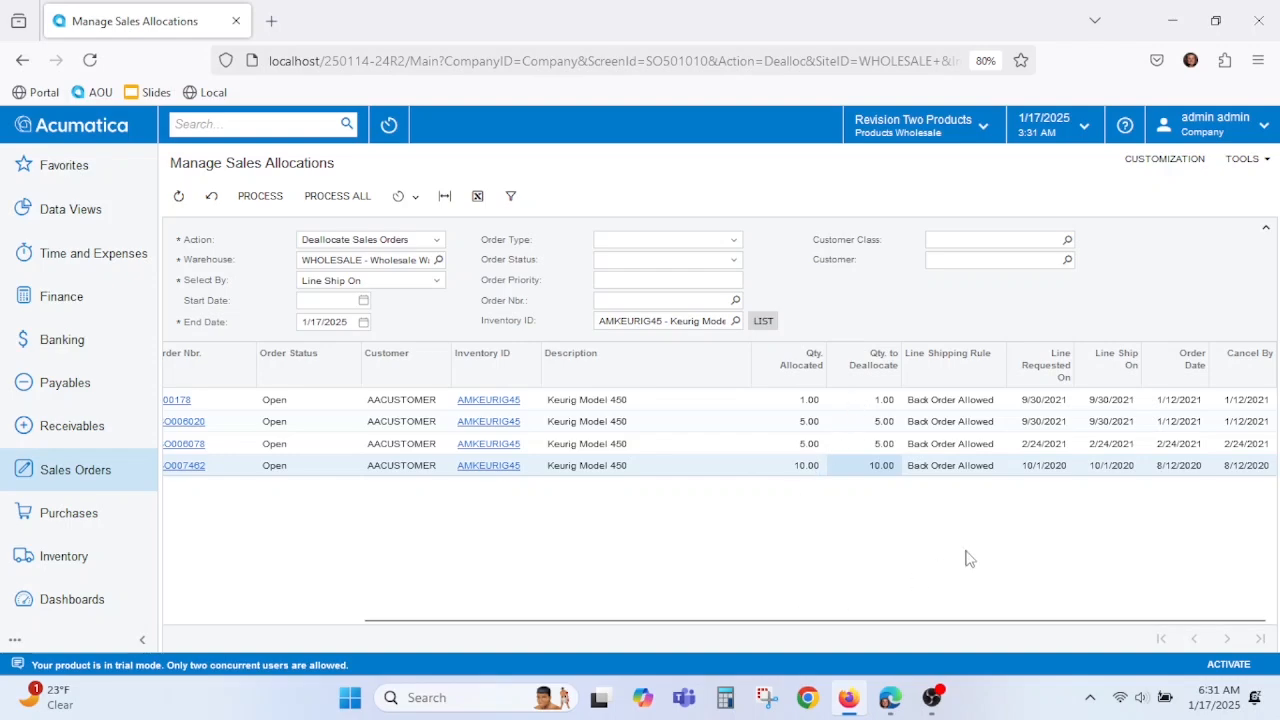
{"action": "left_click", "coordinate": [1135, 404]}
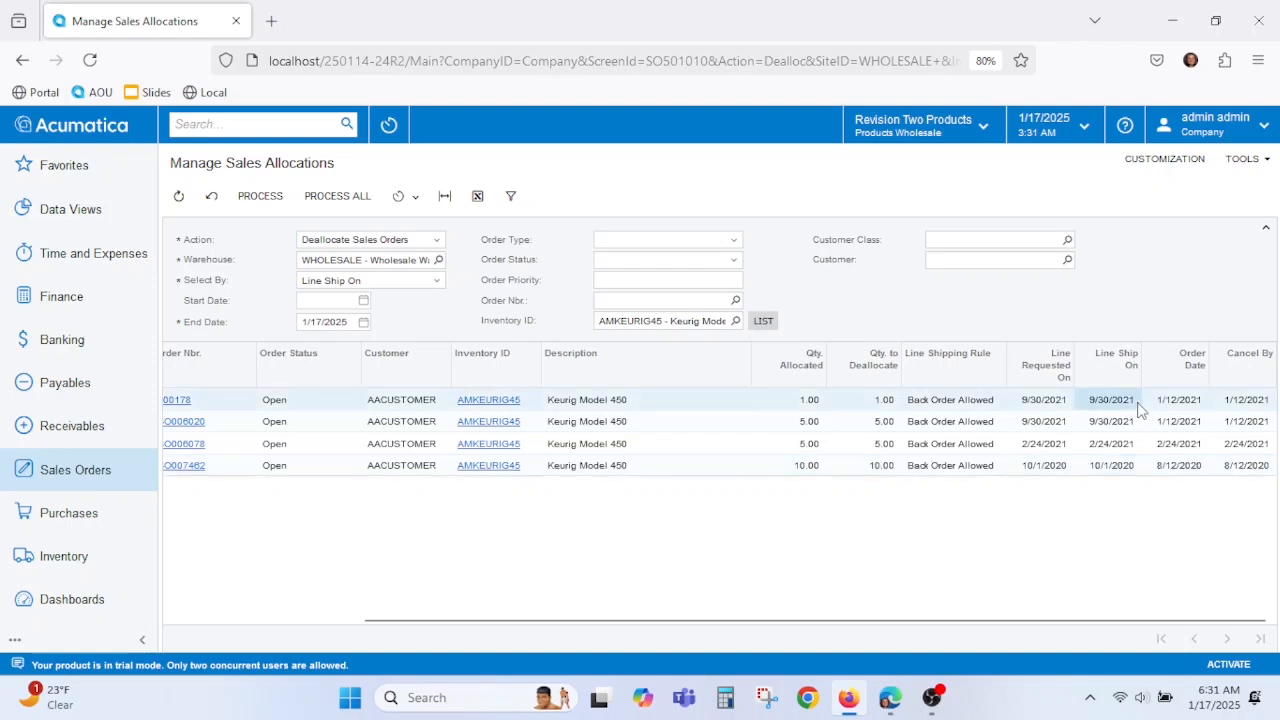
{"action": "left_click", "coordinate": [1133, 428]}
{"action": "left_click", "coordinate": [1133, 448]}
{"action": "left_click", "coordinate": [1132, 467]}
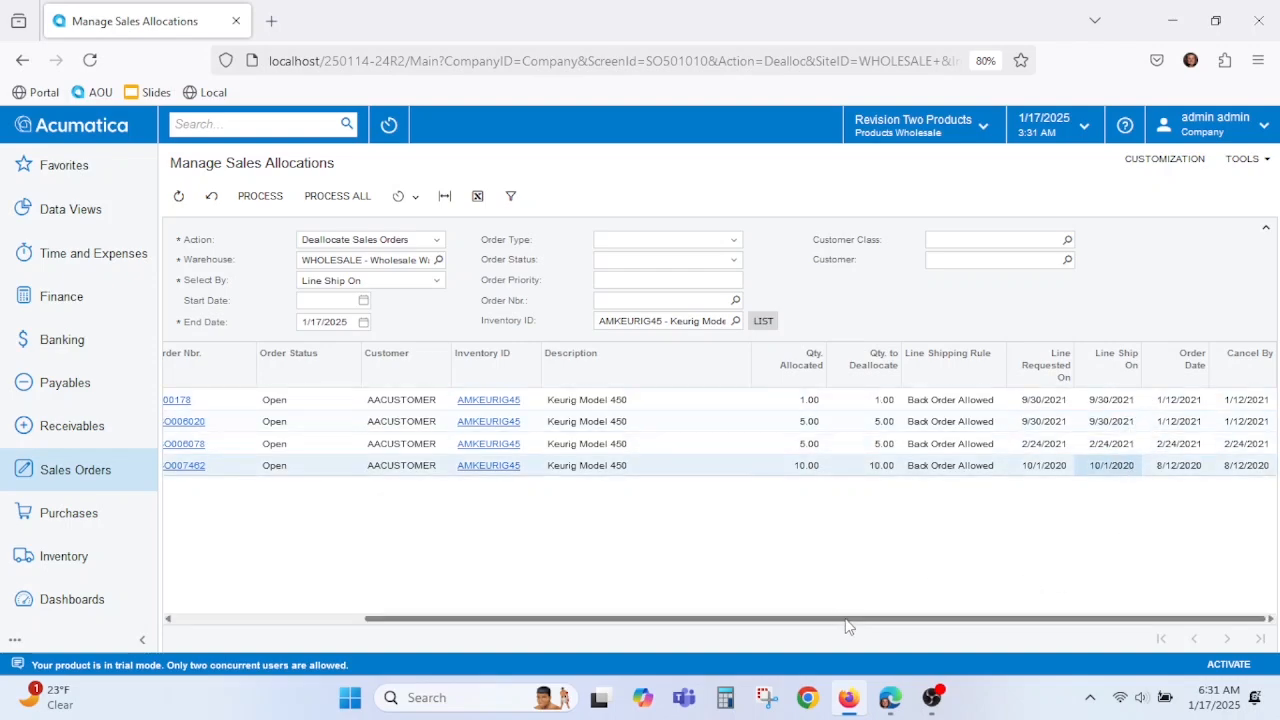
{"action": "left_click_drag", "start_coordinate": [847, 625], "coordinate": [623, 623]}
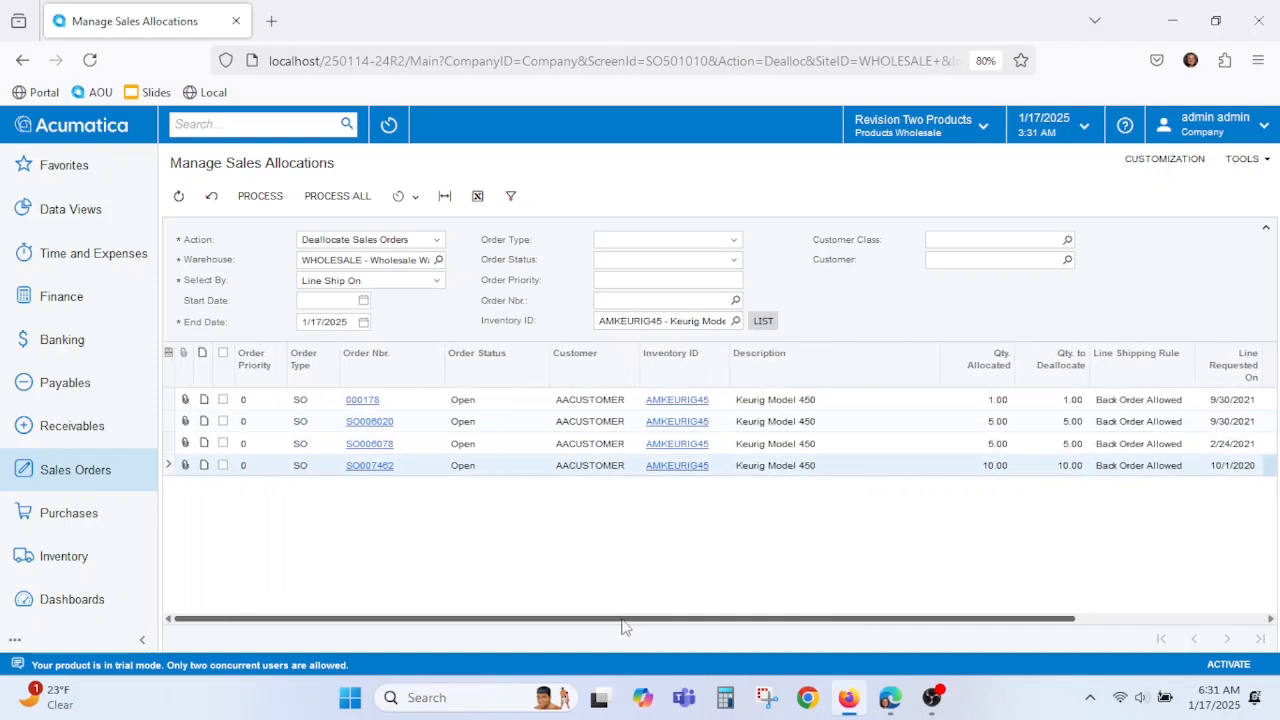
- Add the Line Qty. column to the orders table and place it between Description and Qty. Allocated
{"action": "left_click", "coordinate": [166, 366]}
{"action": "left_click", "coordinate": [536, 442]}
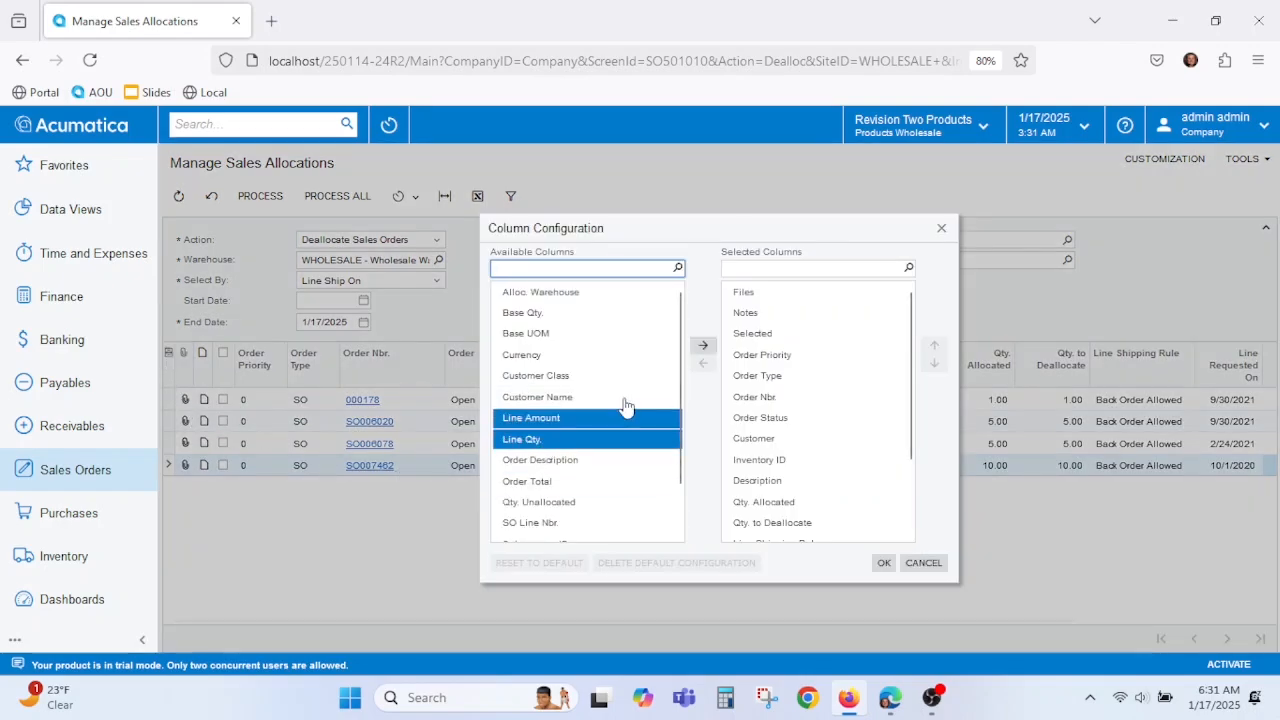
{"action": "left_click", "coordinate": [704, 348]}
{"action": "left_click_drag", "start_coordinate": [809, 222], "coordinate": [587, 218]}
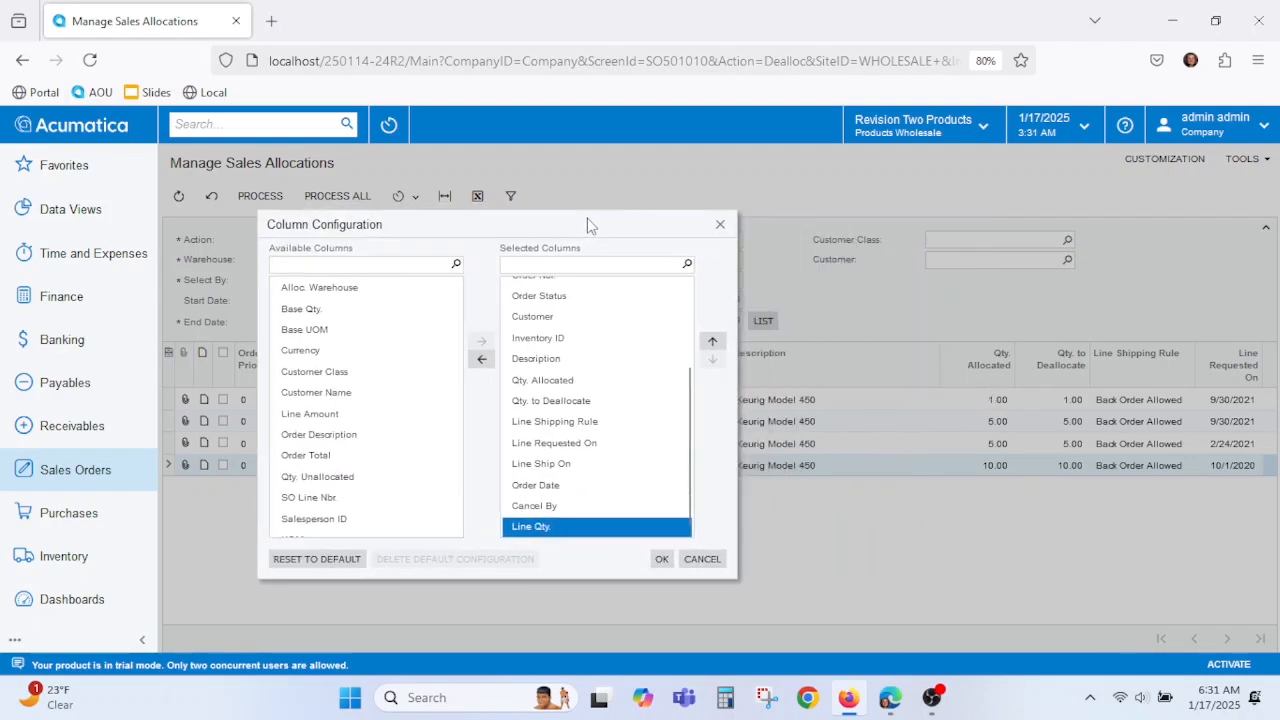
{"action": "left_click", "coordinate": [714, 344]}
{"action": "left_click", "coordinate": [714, 344]}
{"action": "left_click", "coordinate": [714, 344]}
{"action": "left_click", "coordinate": [714, 344]}
{"action": "left_click", "coordinate": [714, 344]}
{"action": "left_click", "coordinate": [714, 344]}
{"action": "left_click", "coordinate": [714, 344]}
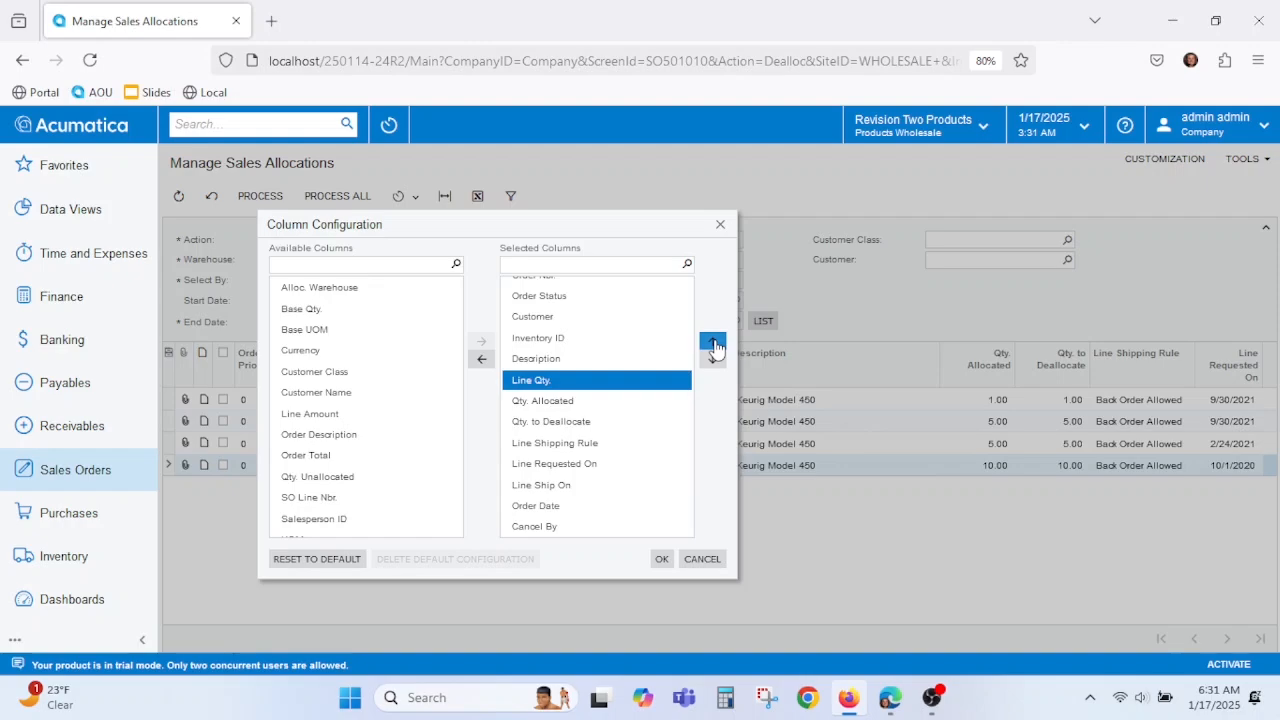
{"action": "left_click", "coordinate": [662, 561]}
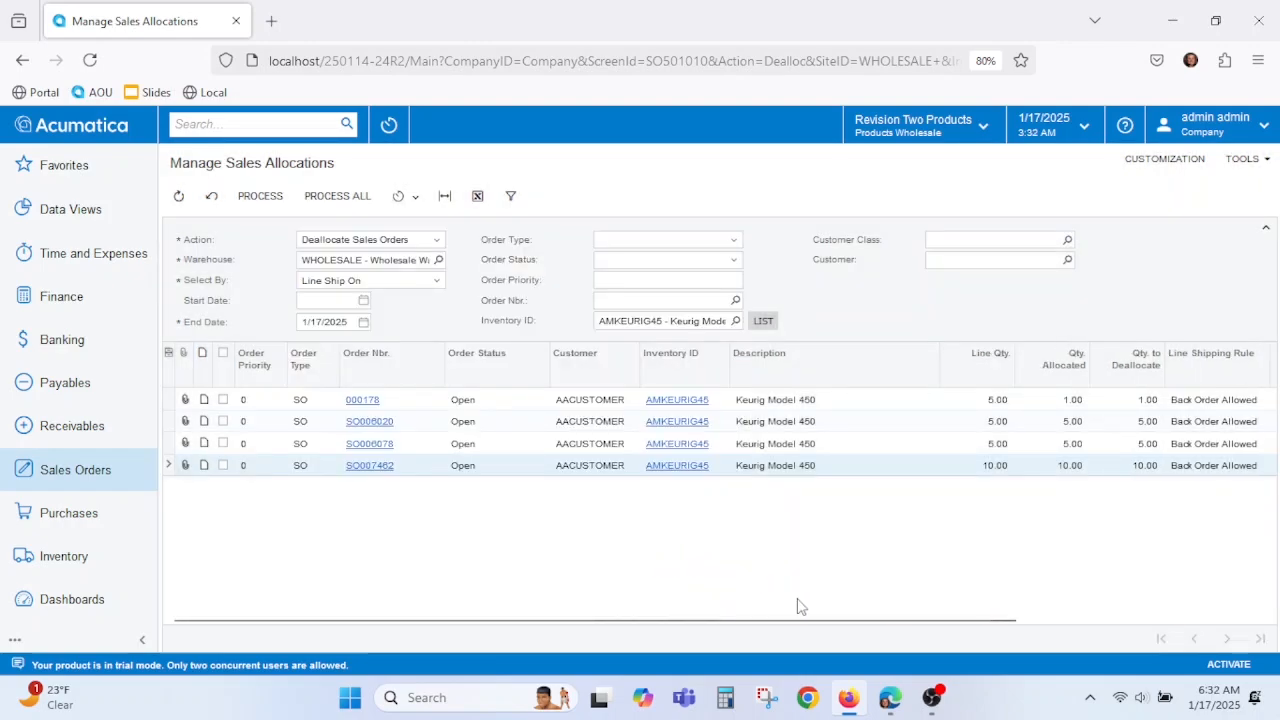
- Compare the first order's line quantity with its allocated quantity, and check the allocated quantities of the other Keurig orders
{"action": "left_click", "coordinate": [424, 402]}
{"action": "left_click", "coordinate": [999, 406]}
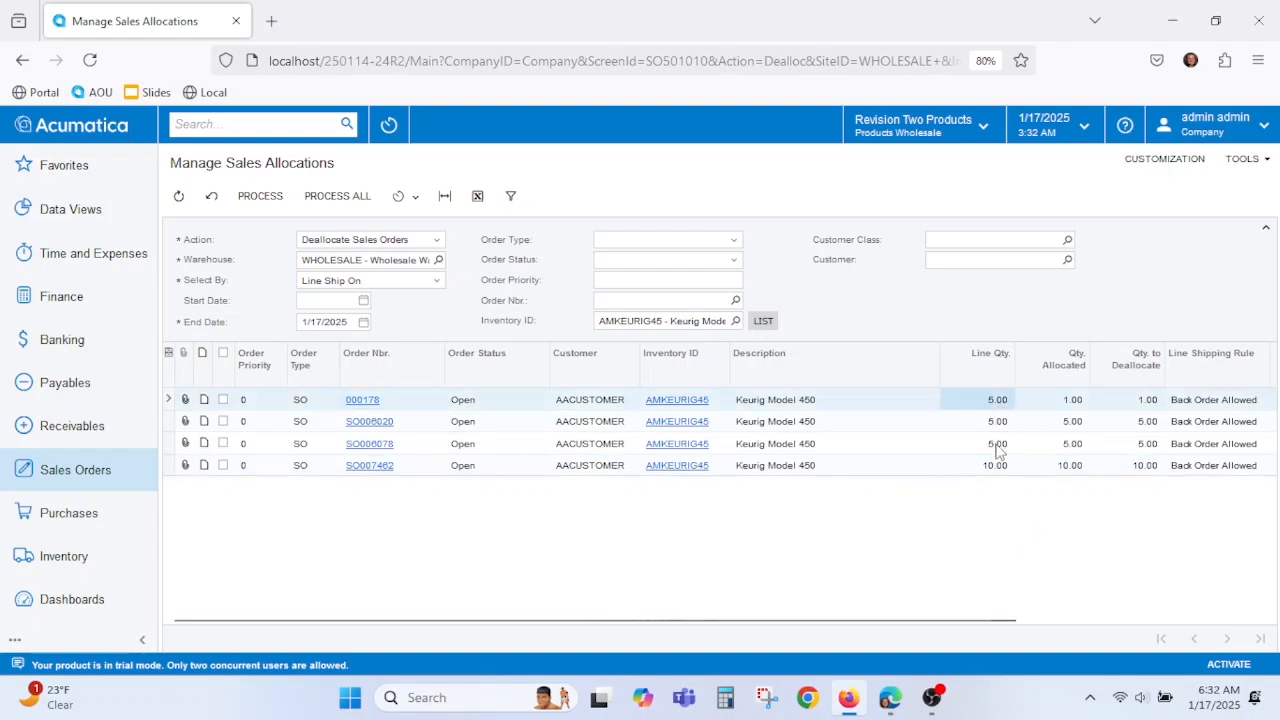
{"action": "left_click", "coordinate": [1045, 408]}
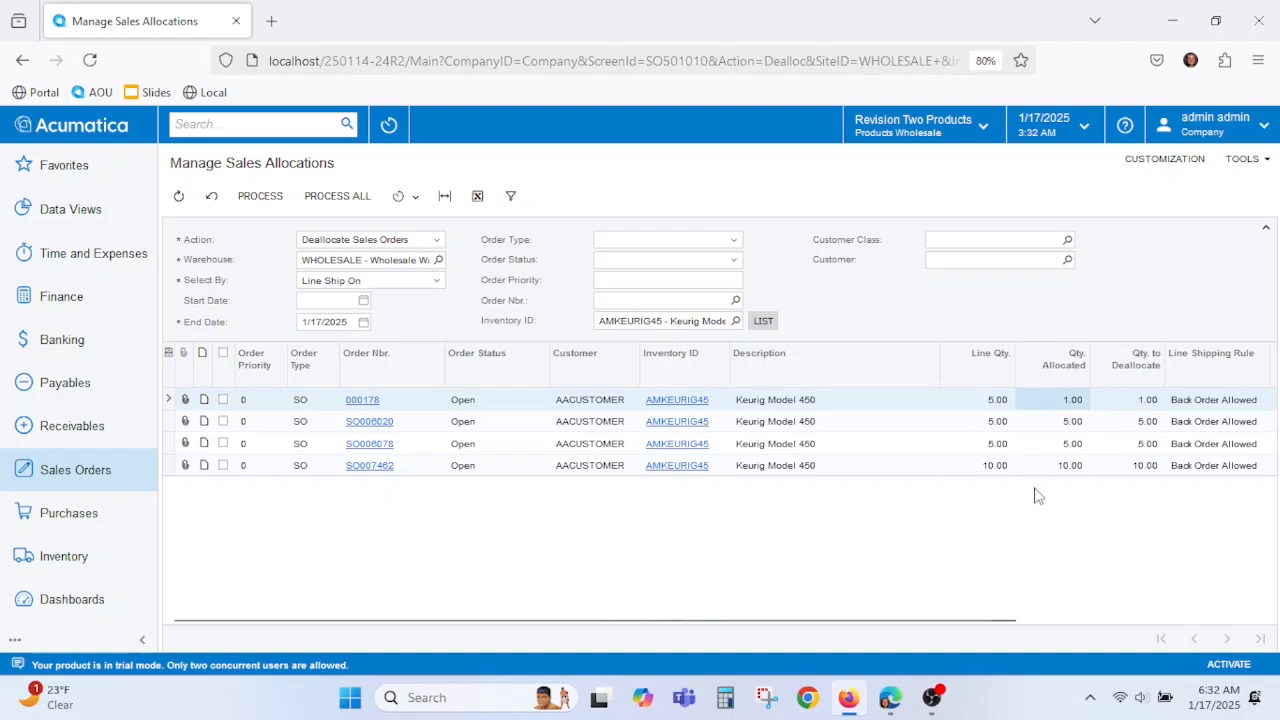
{"action": "left_click", "coordinate": [1076, 427]}
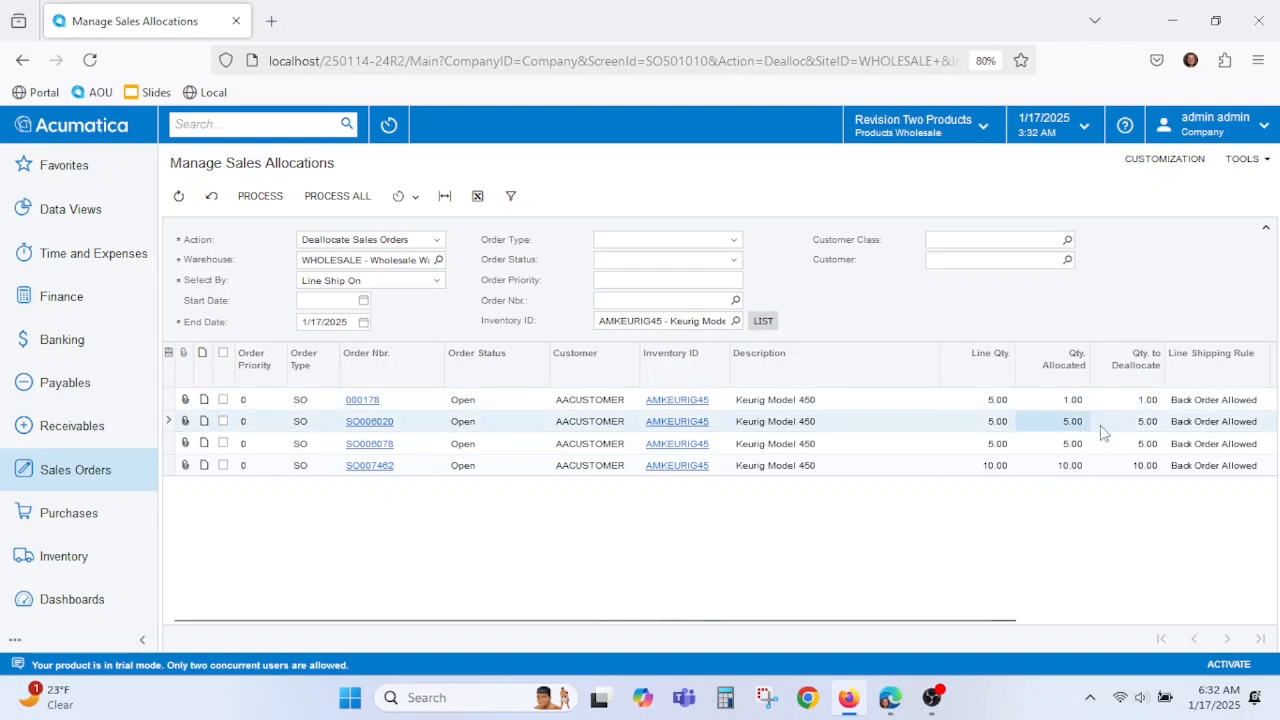
{"action": "left_click", "coordinate": [1071, 446]}
{"action": "left_click", "coordinate": [1068, 468]}
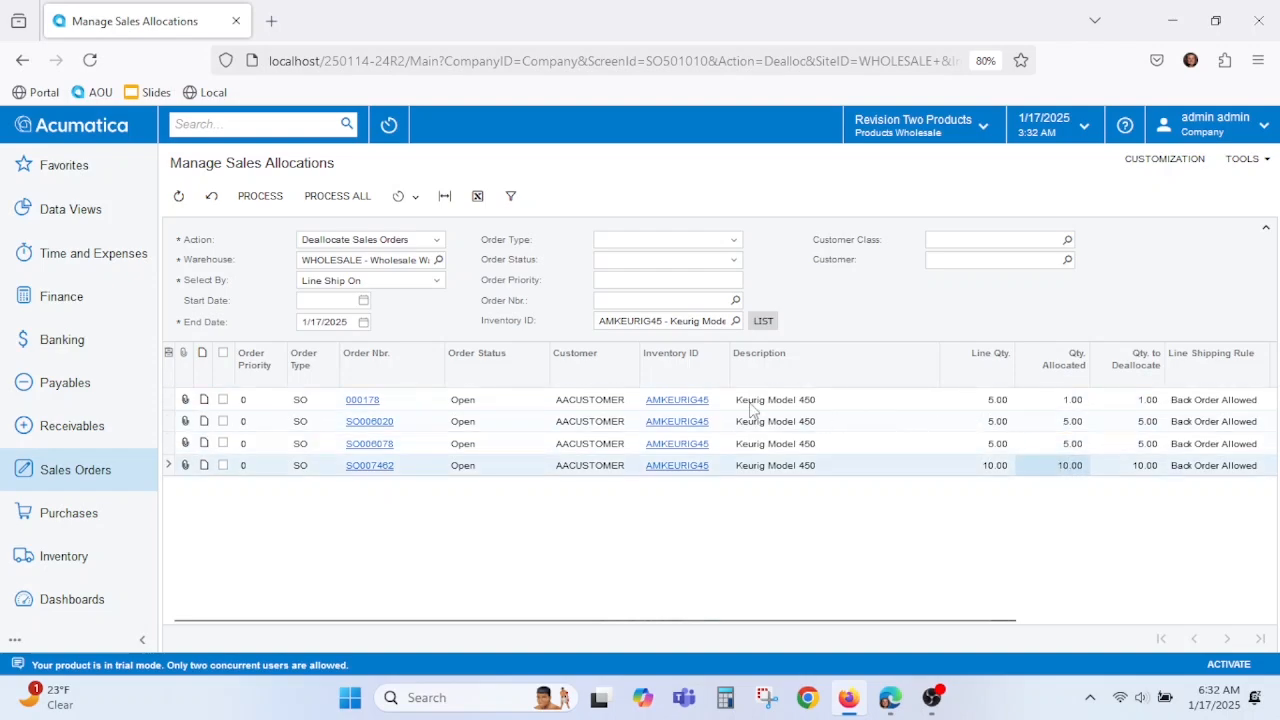
- Open the first listed Keurig order, read the warning on its quantity, and view the item's line details
{"action": "left_click", "coordinate": [363, 400]}
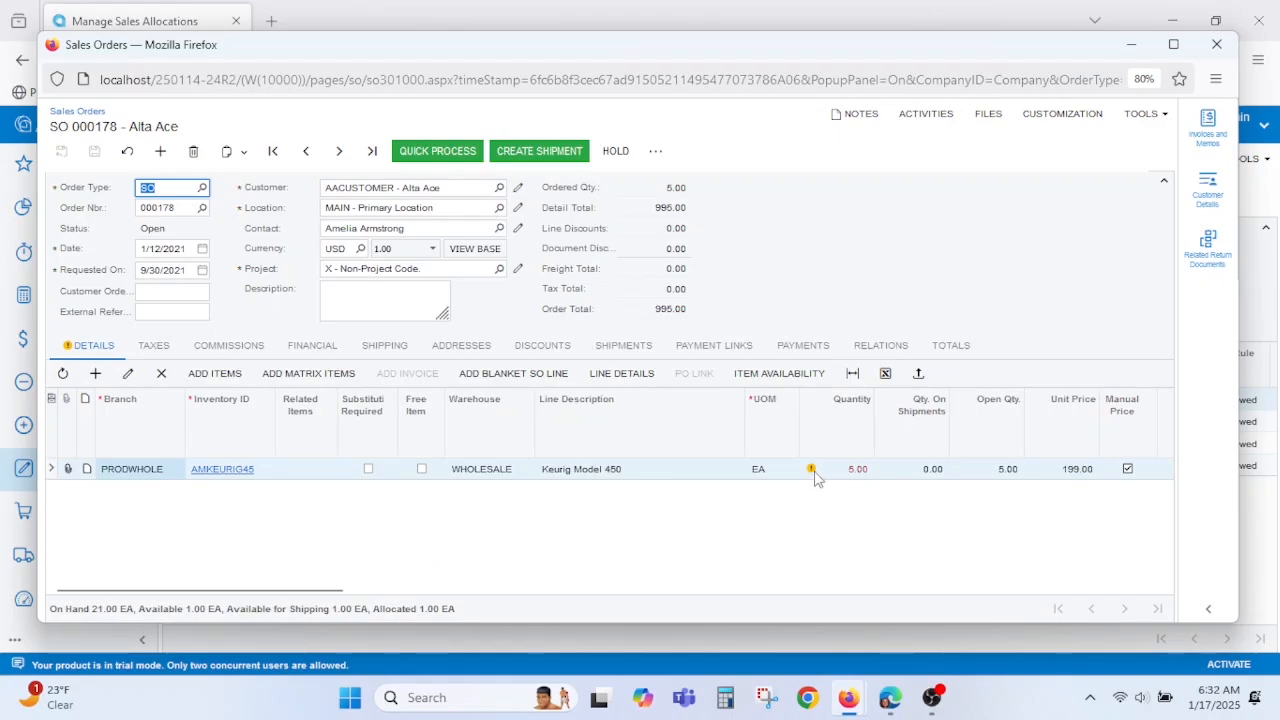
{"action": "mouse_move", "coordinate": [813, 472]}
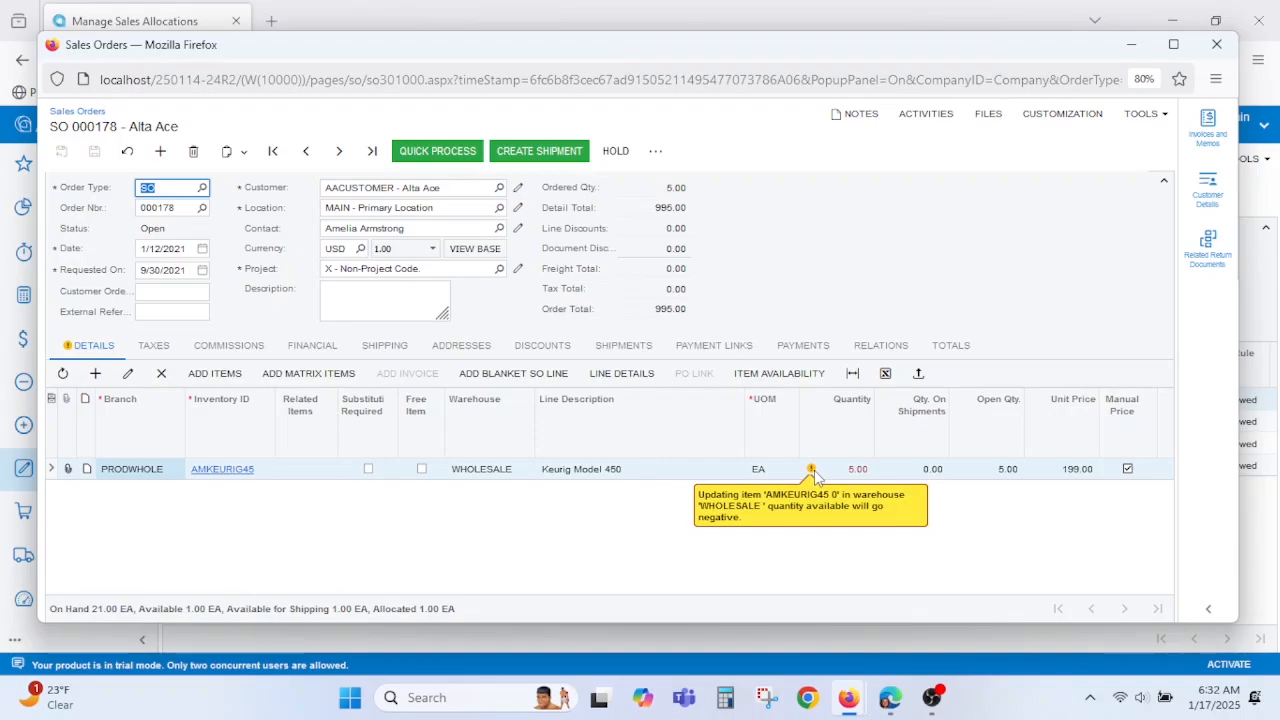
{"action": "left_click", "coordinate": [640, 375]}
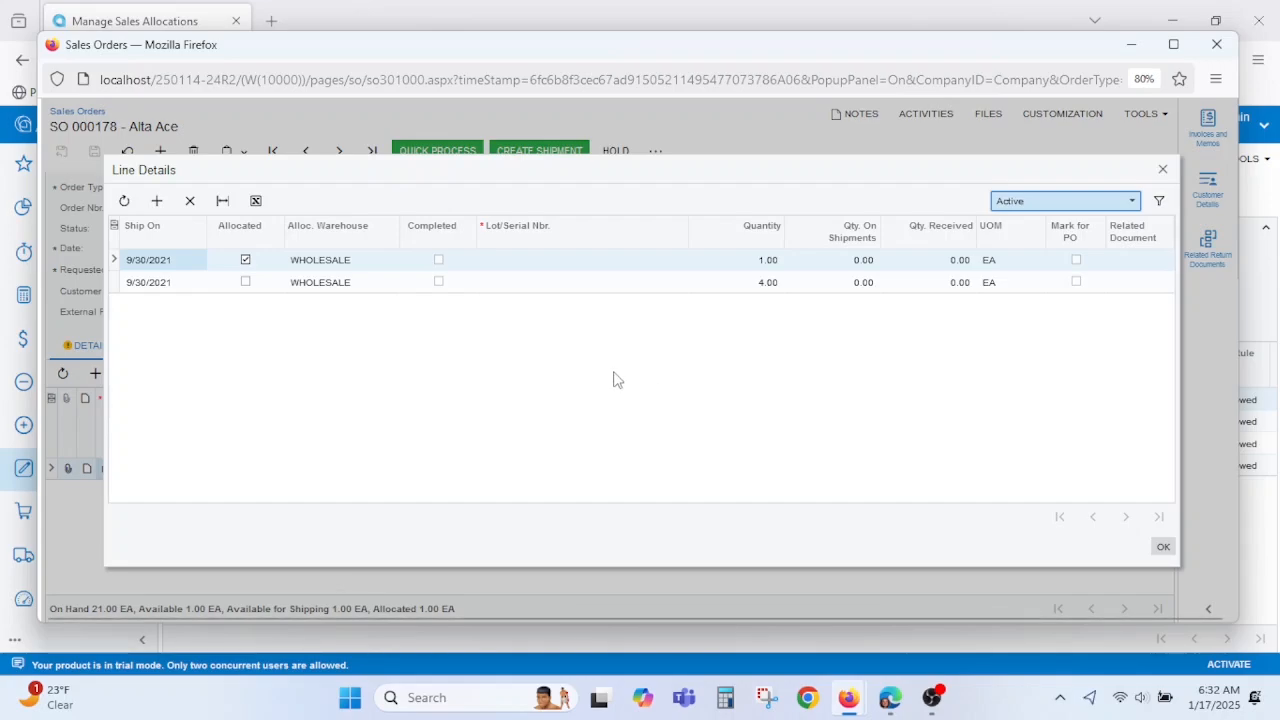
- Try to mark the unallocated 4.00 EA split as allocated in the order's line details, read the resulting error, and accept the dialog
{"action": "left_click", "coordinate": [733, 284]}
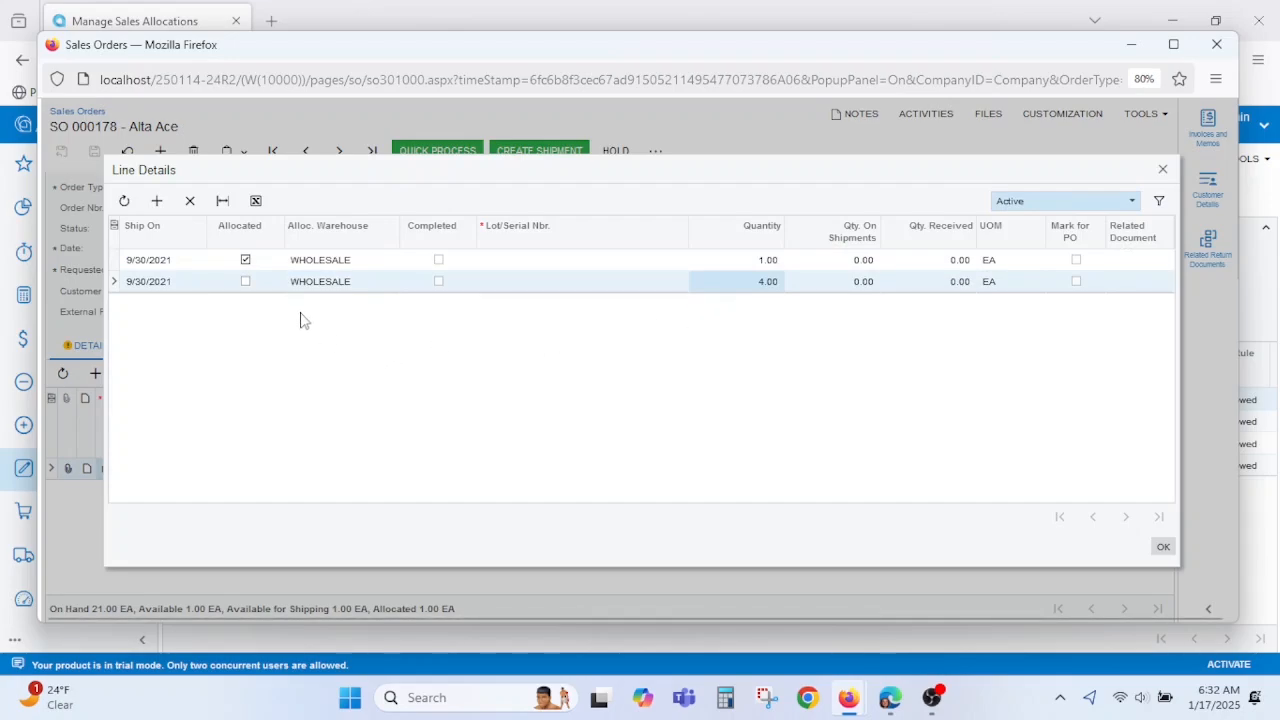
{"action": "left_click", "coordinate": [245, 283]}
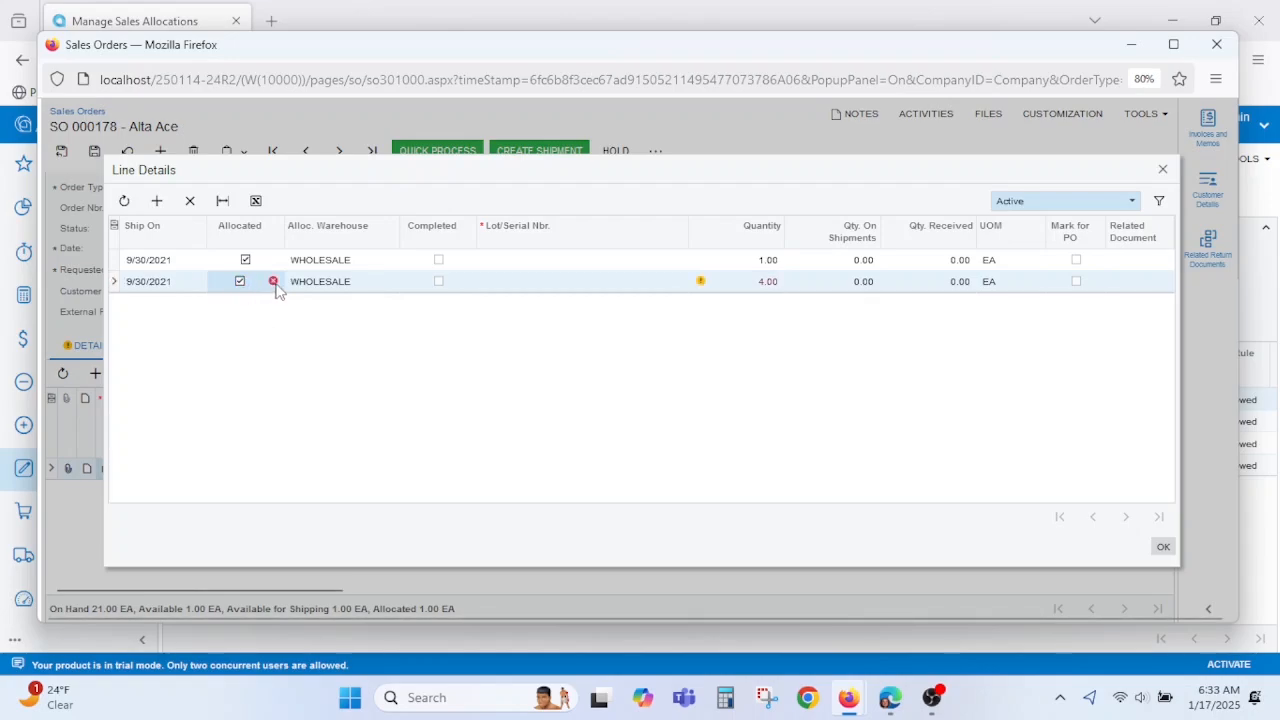
{"action": "mouse_move", "coordinate": [277, 290]}
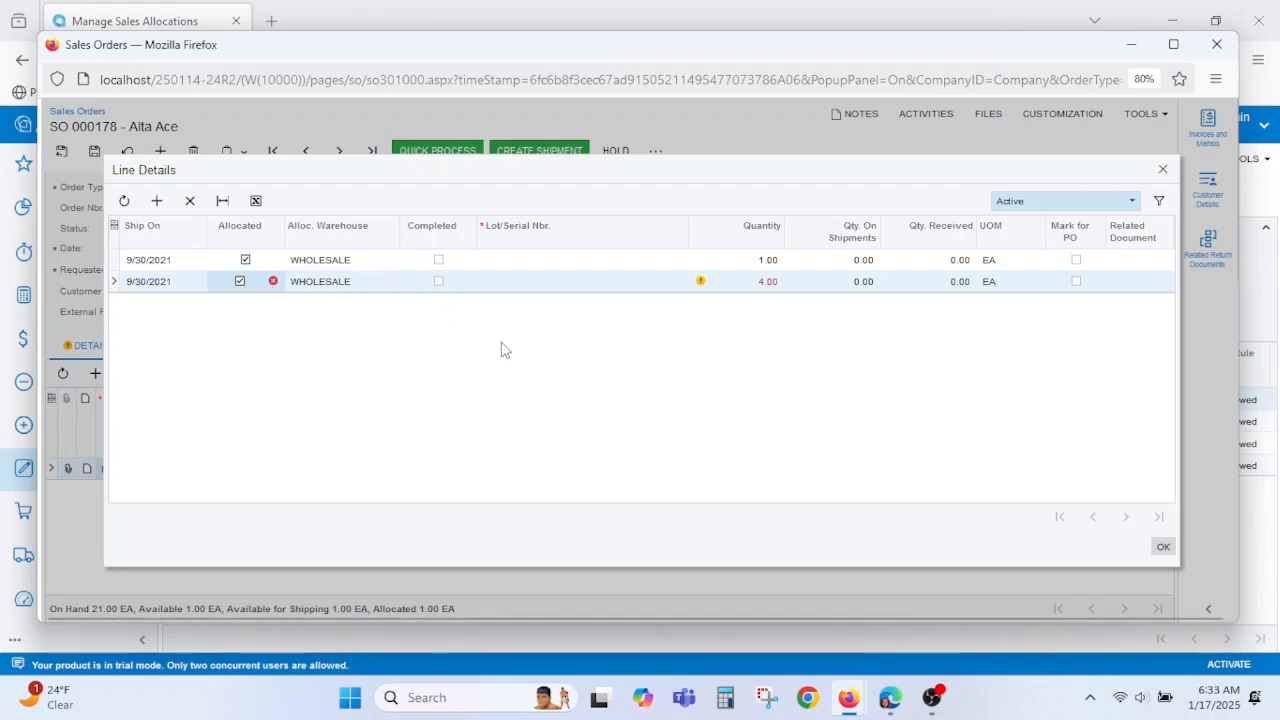
{"action": "left_click", "coordinate": [1160, 546]}
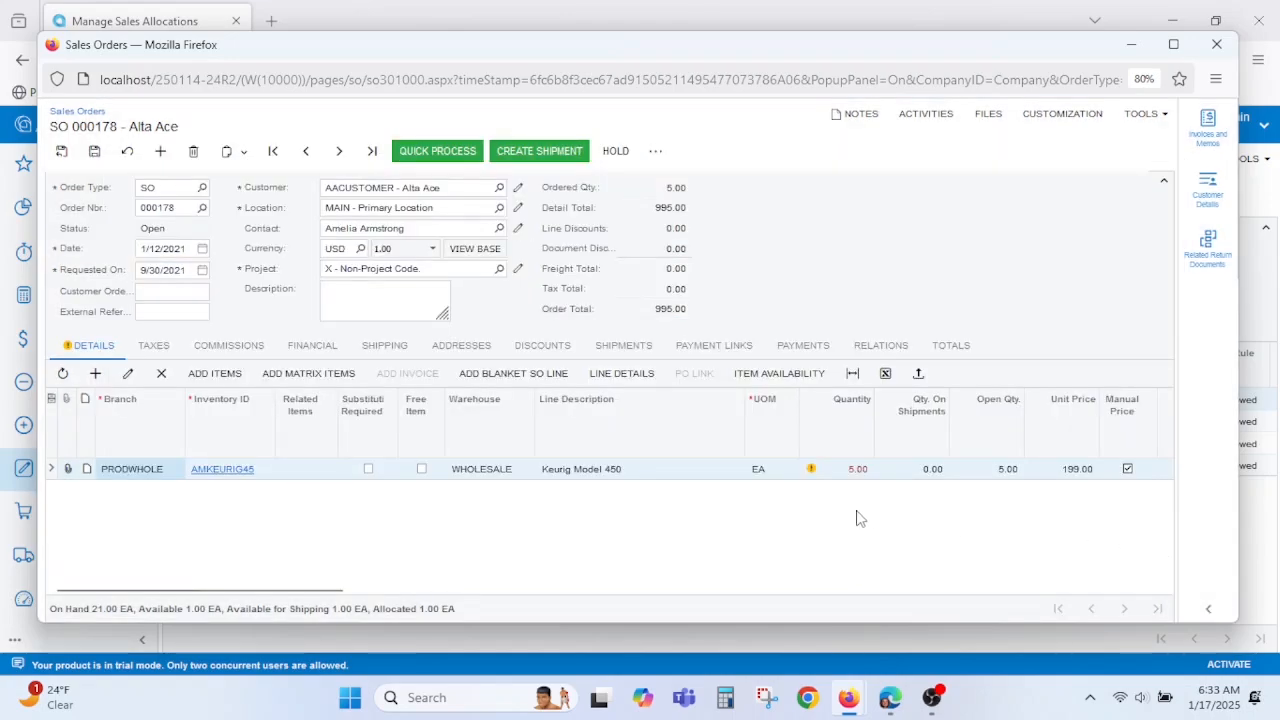
- Recheck the allocated and unallocated splits in the order's line details, and close the order without saving changes
{"action": "left_click", "coordinate": [626, 376]}
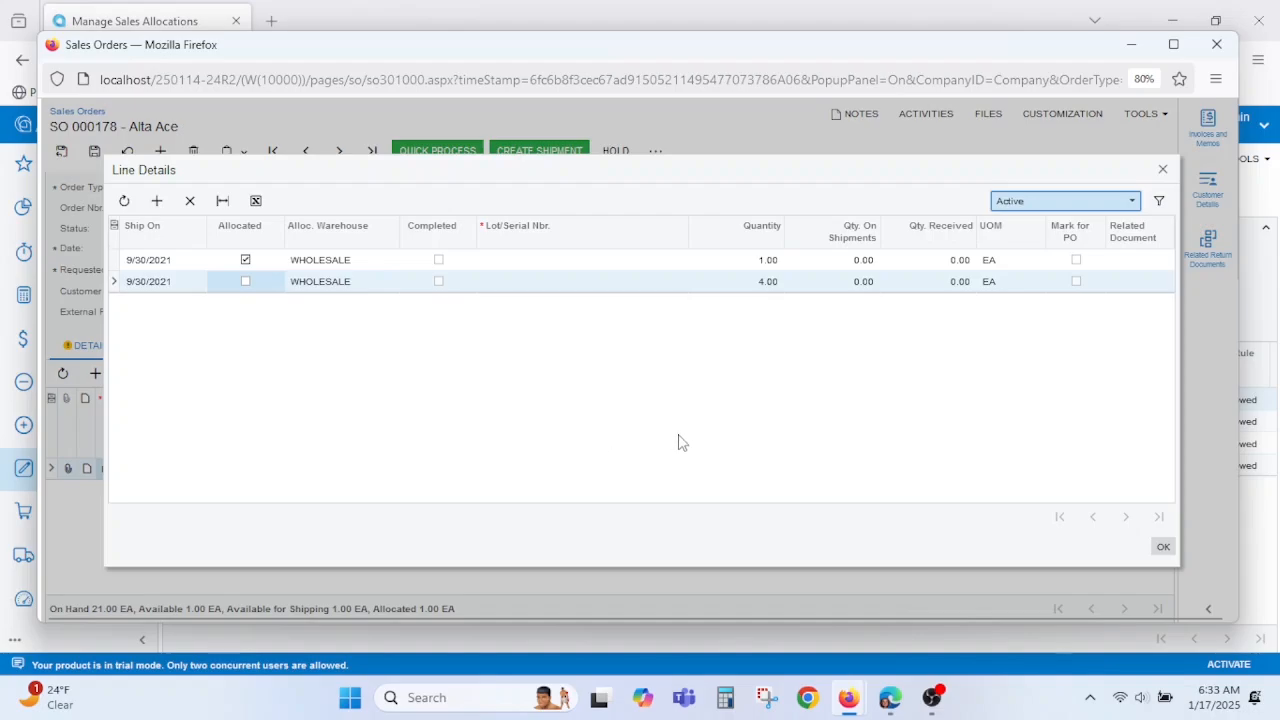
{"action": "left_click", "coordinate": [1163, 169]}
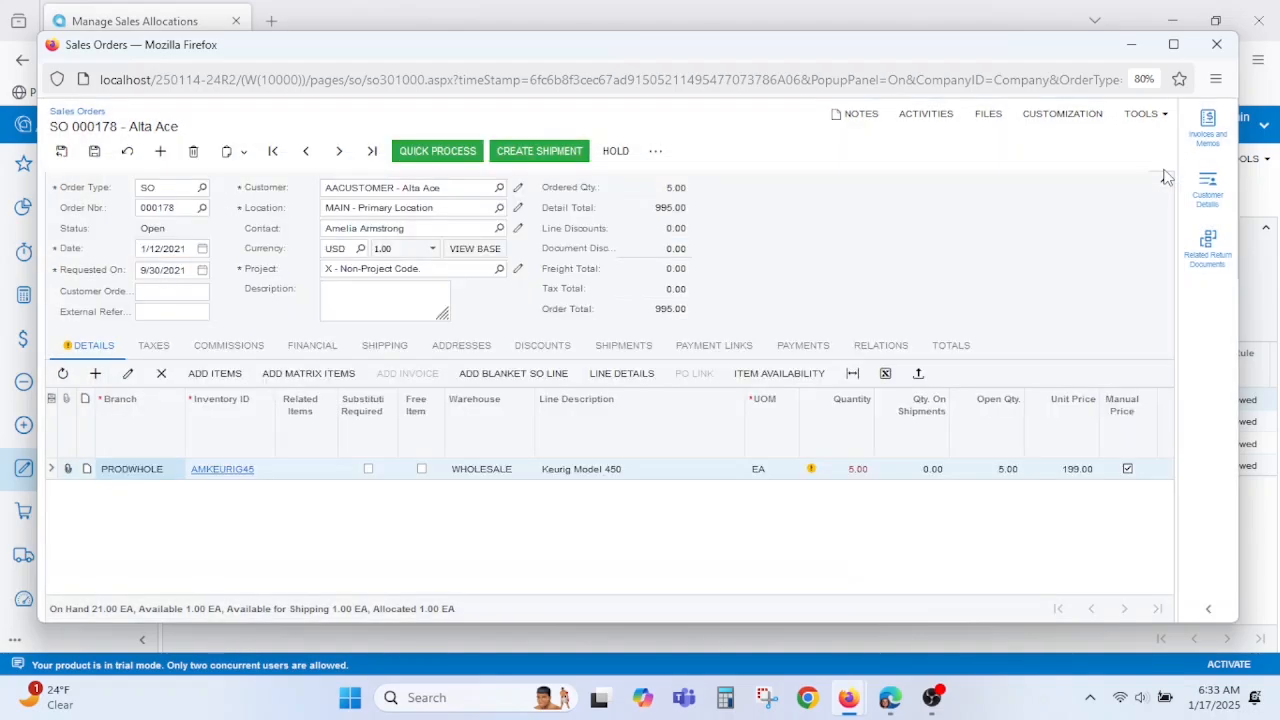
{"action": "left_click", "coordinate": [1216, 44]}
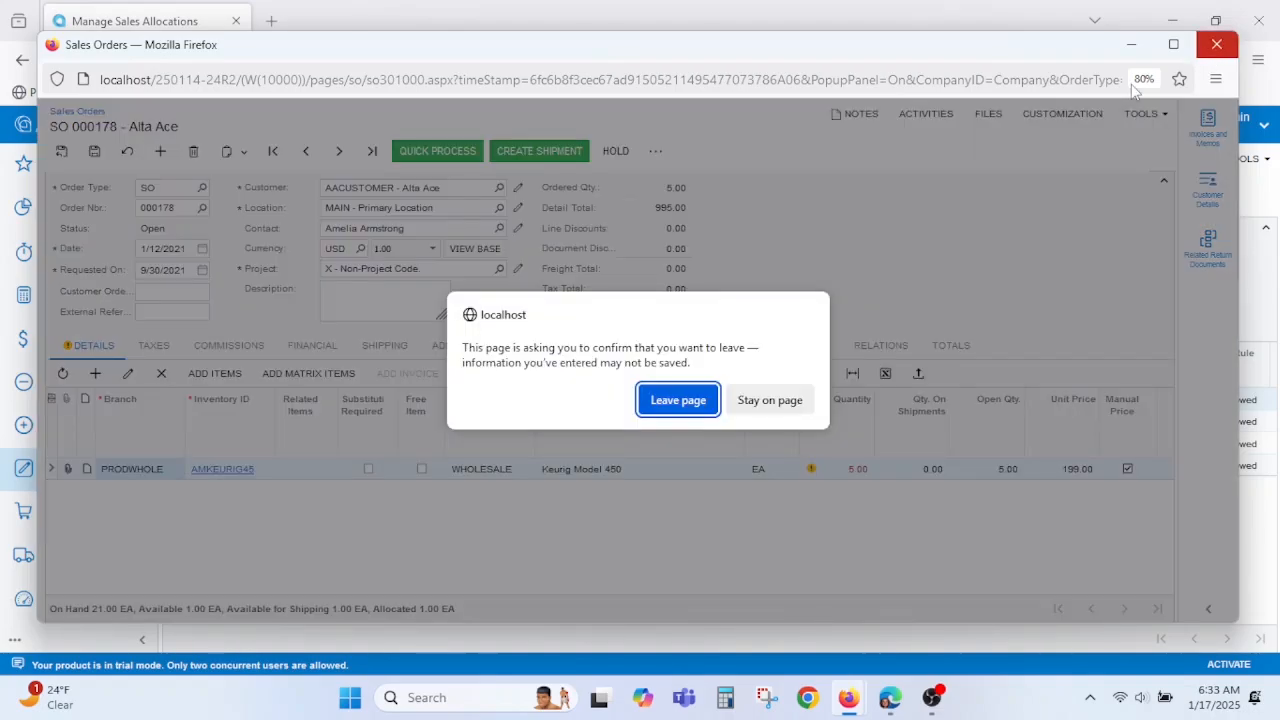
{"action": "left_click", "coordinate": [675, 401]}
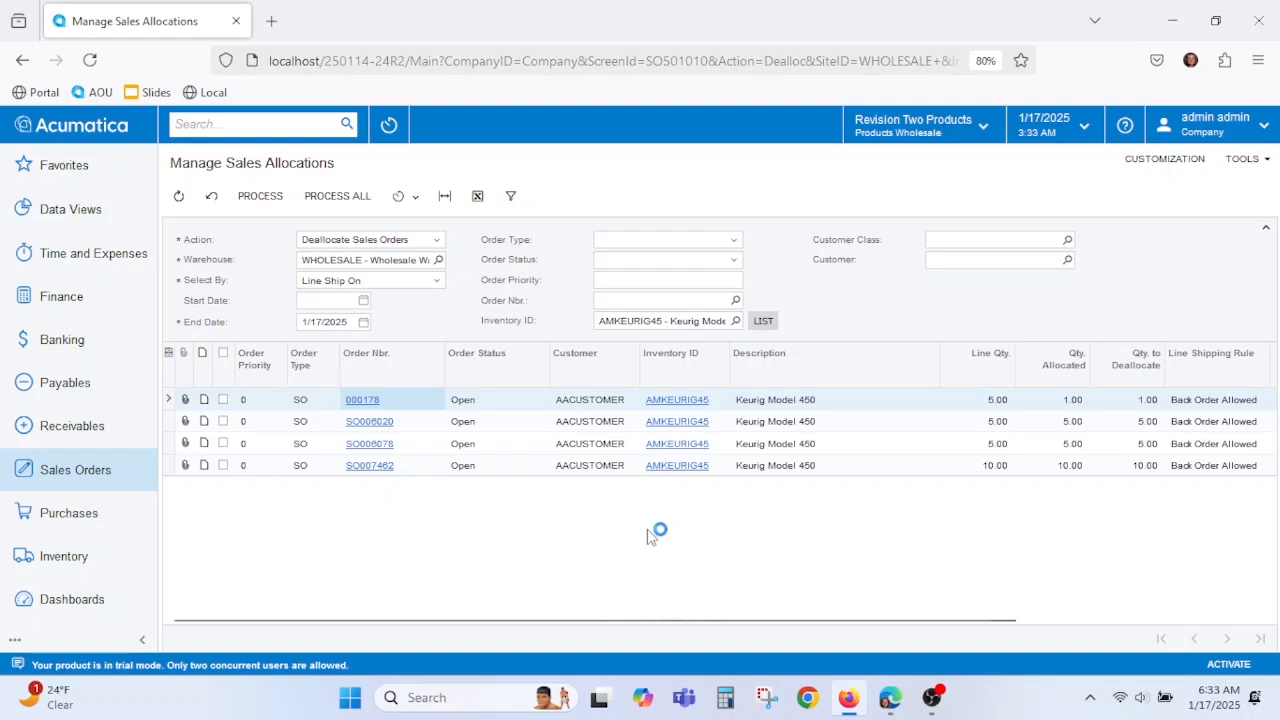
- Deallocate all listed Keurig Model 450 orders and dismiss the processing summary
{"action": "left_click", "coordinate": [223, 353]}
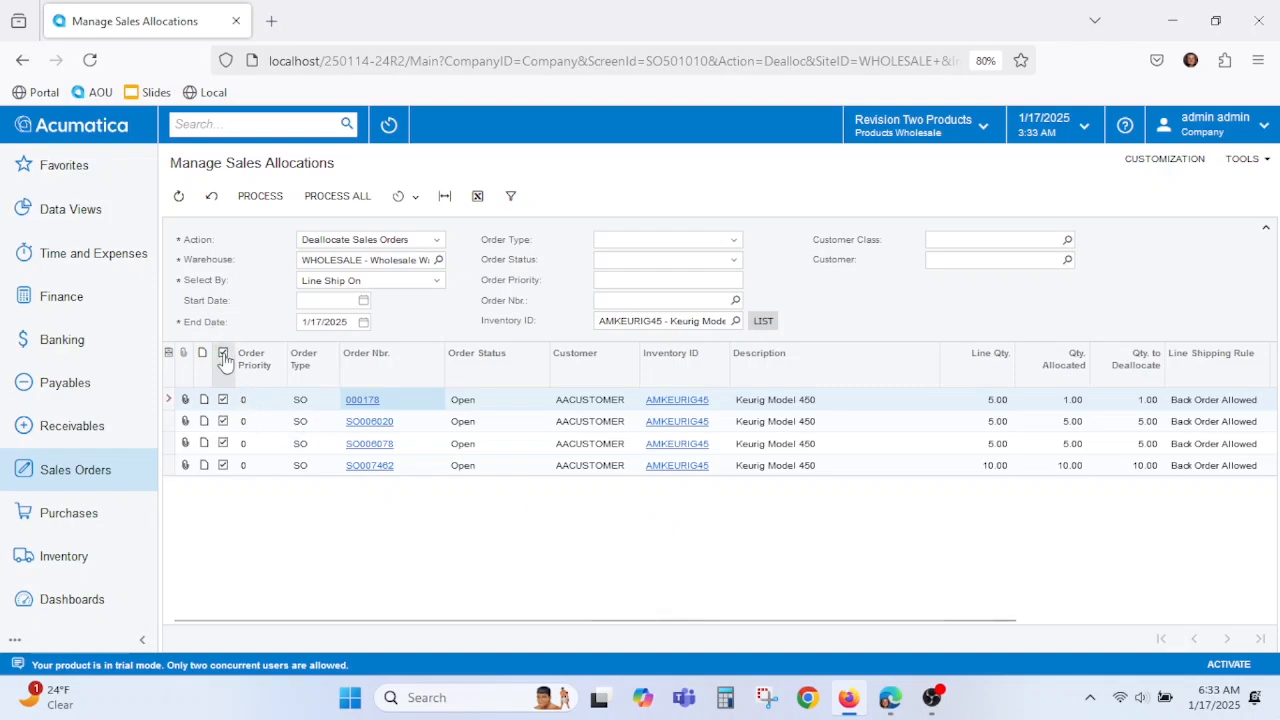
{"action": "left_click", "coordinate": [271, 197]}
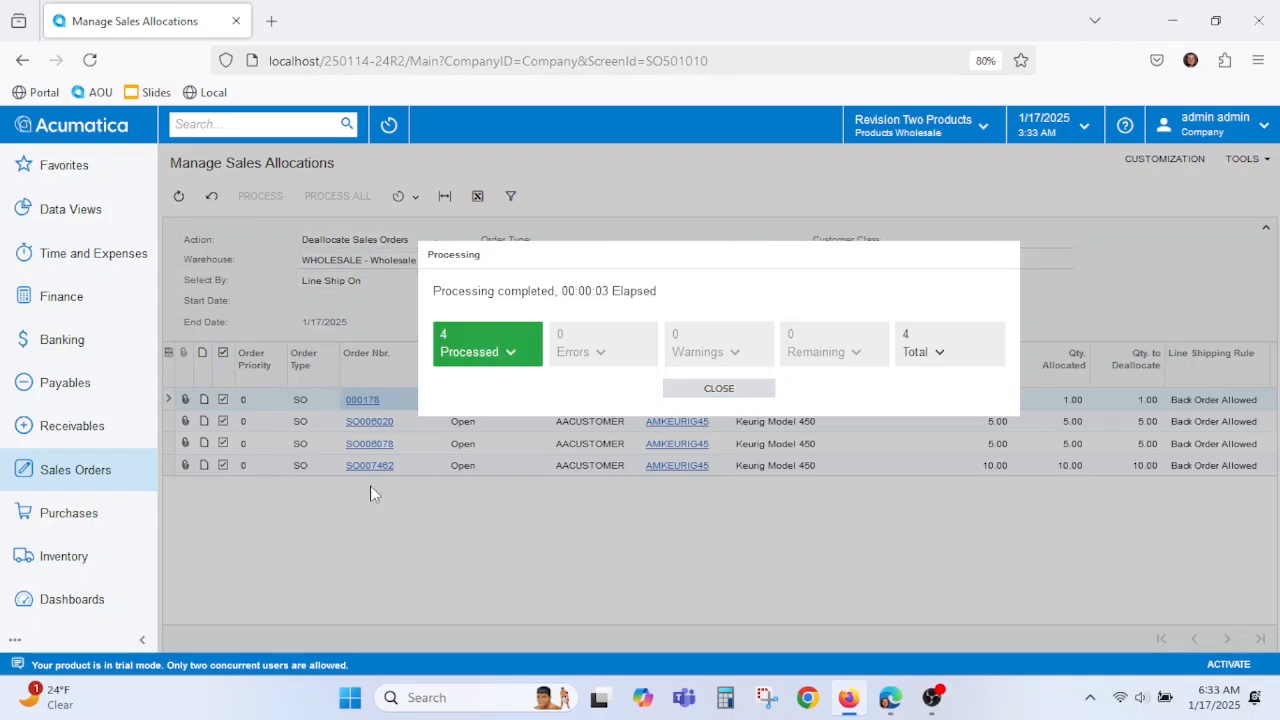
{"action": "left_click", "coordinate": [729, 391]}
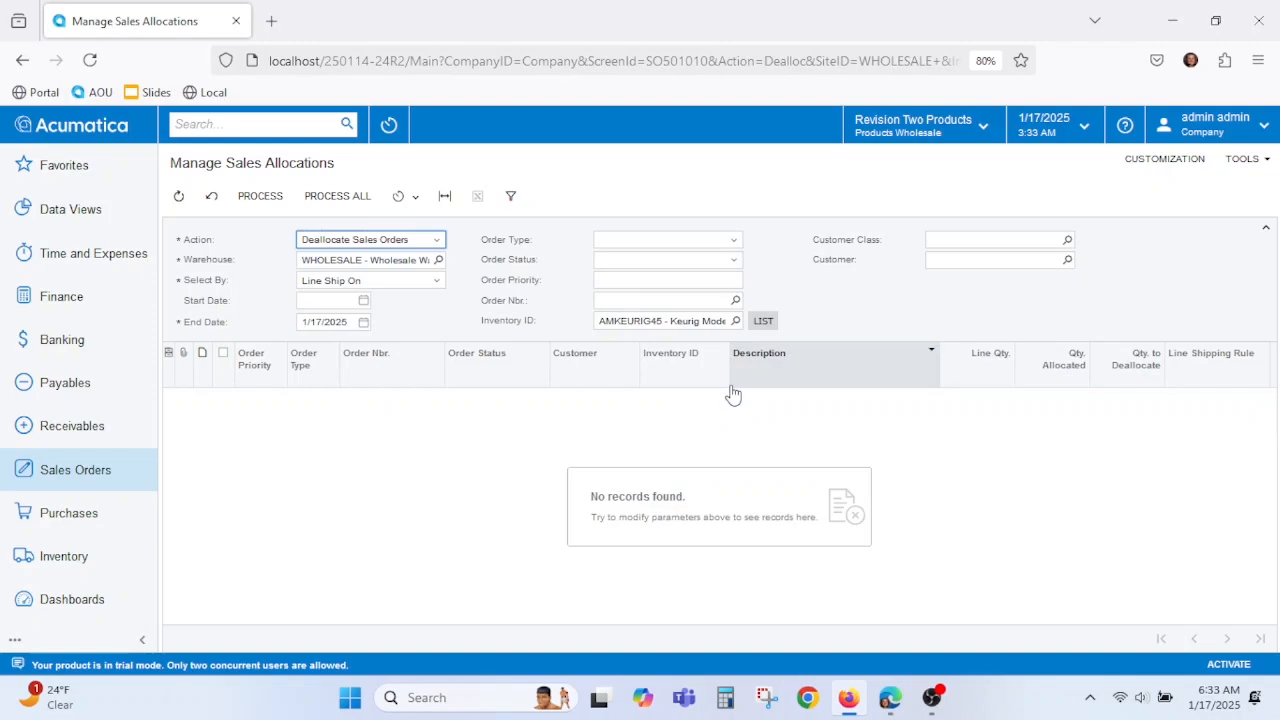
- Switch the action to Allocate Sales Orders and check the Qty. to Allocate of the last two Keurig orders
{"action": "left_click", "coordinate": [438, 242]}
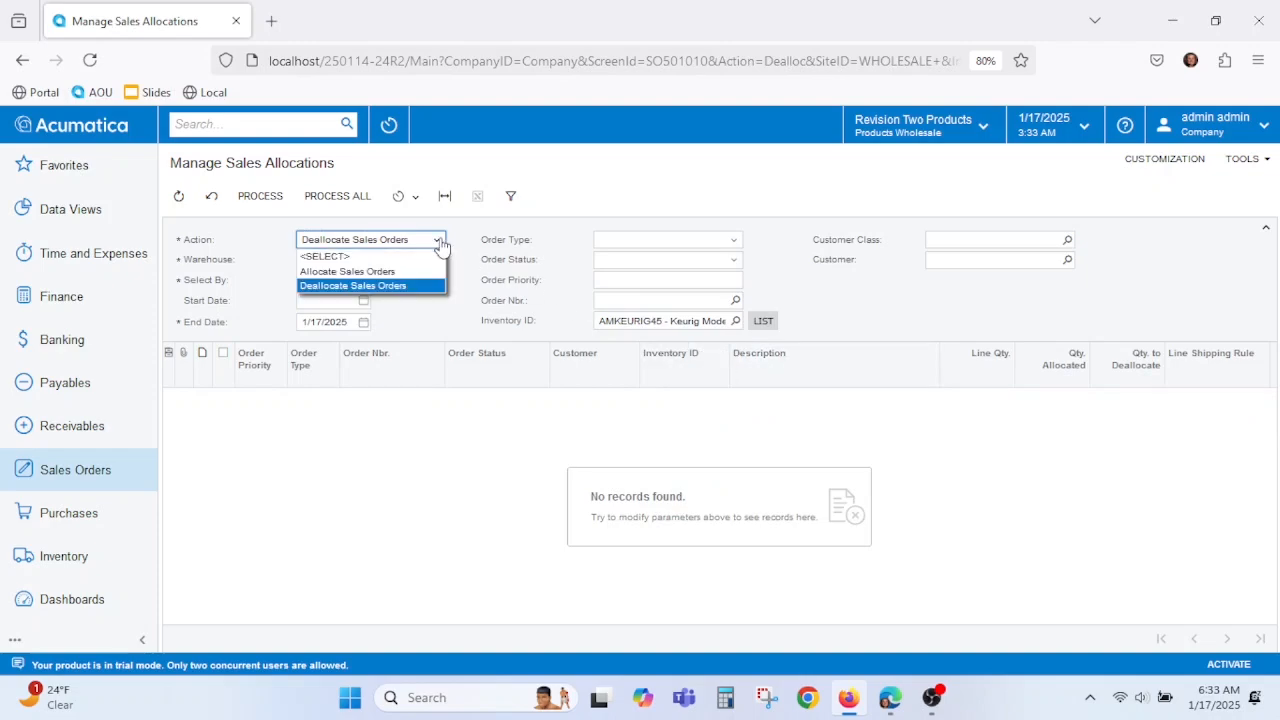
{"action": "left_click", "coordinate": [408, 272]}
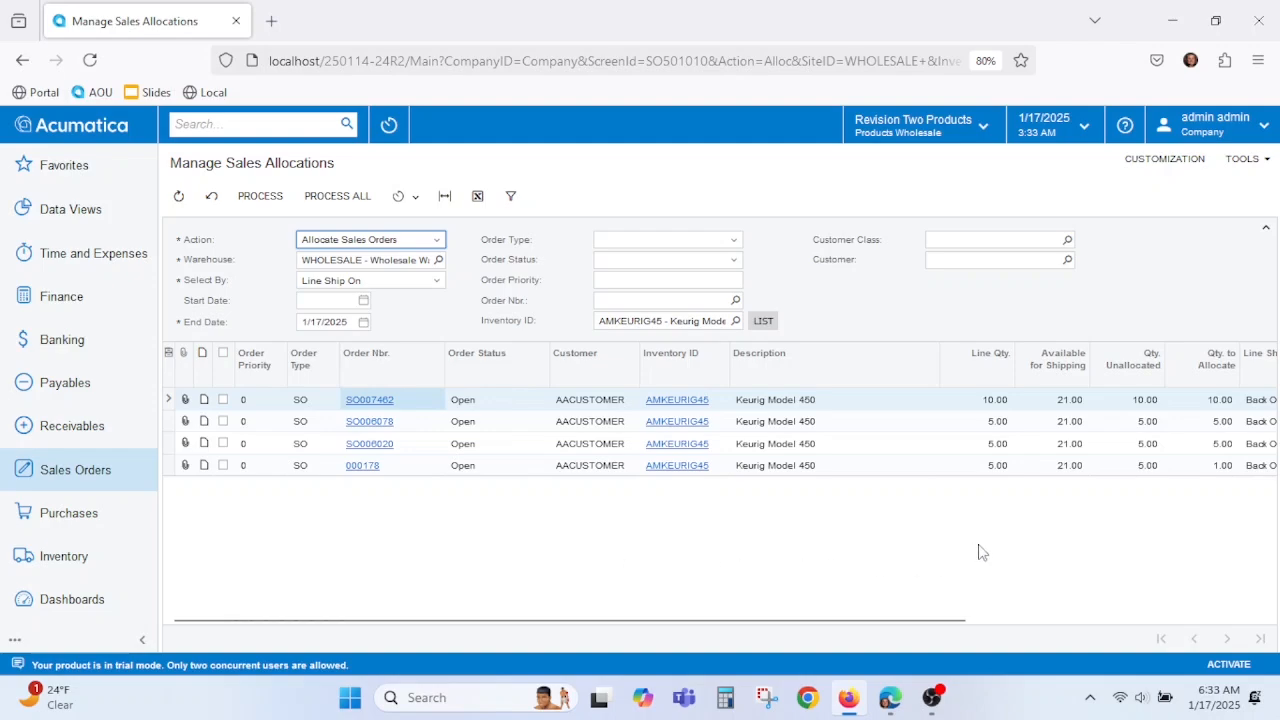
{"action": "left_click", "coordinate": [1212, 446]}
{"action": "left_click", "coordinate": [1214, 466]}
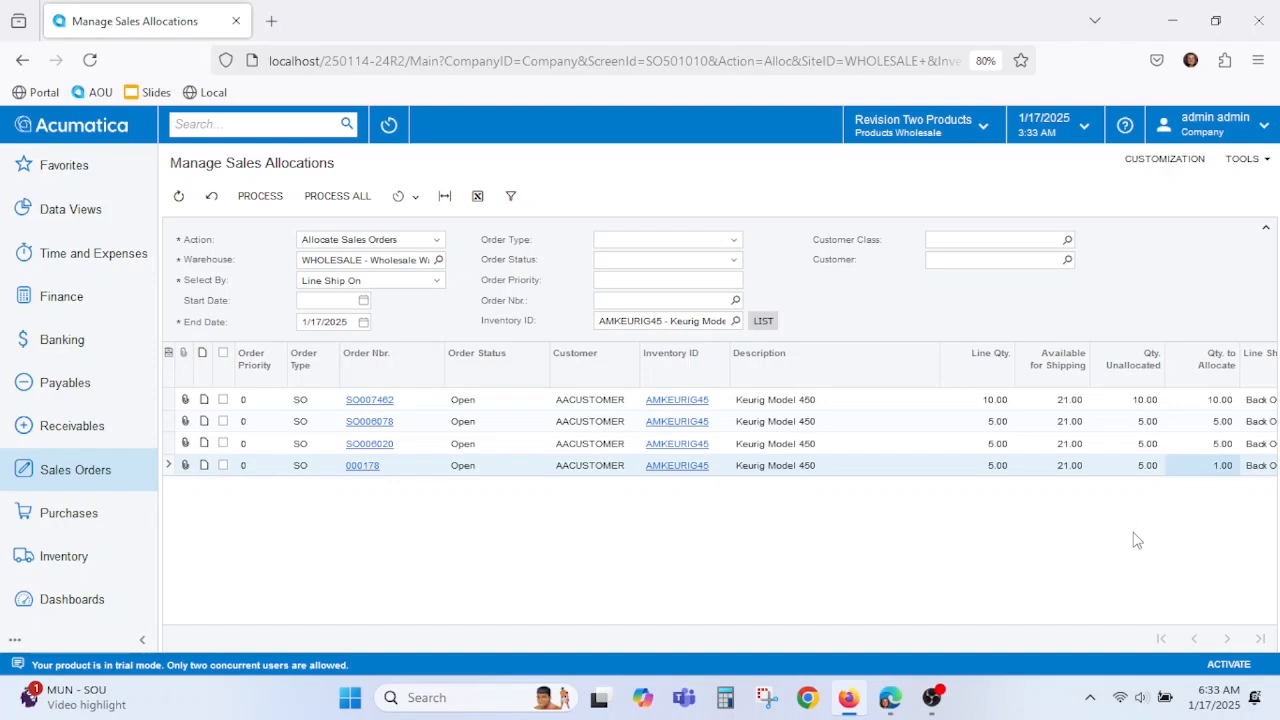
- Review the orders' date columns, the date options available under Select By, and the End Date filter
{"action": "left_click_drag", "start_coordinate": [580, 620], "coordinate": [912, 660]}
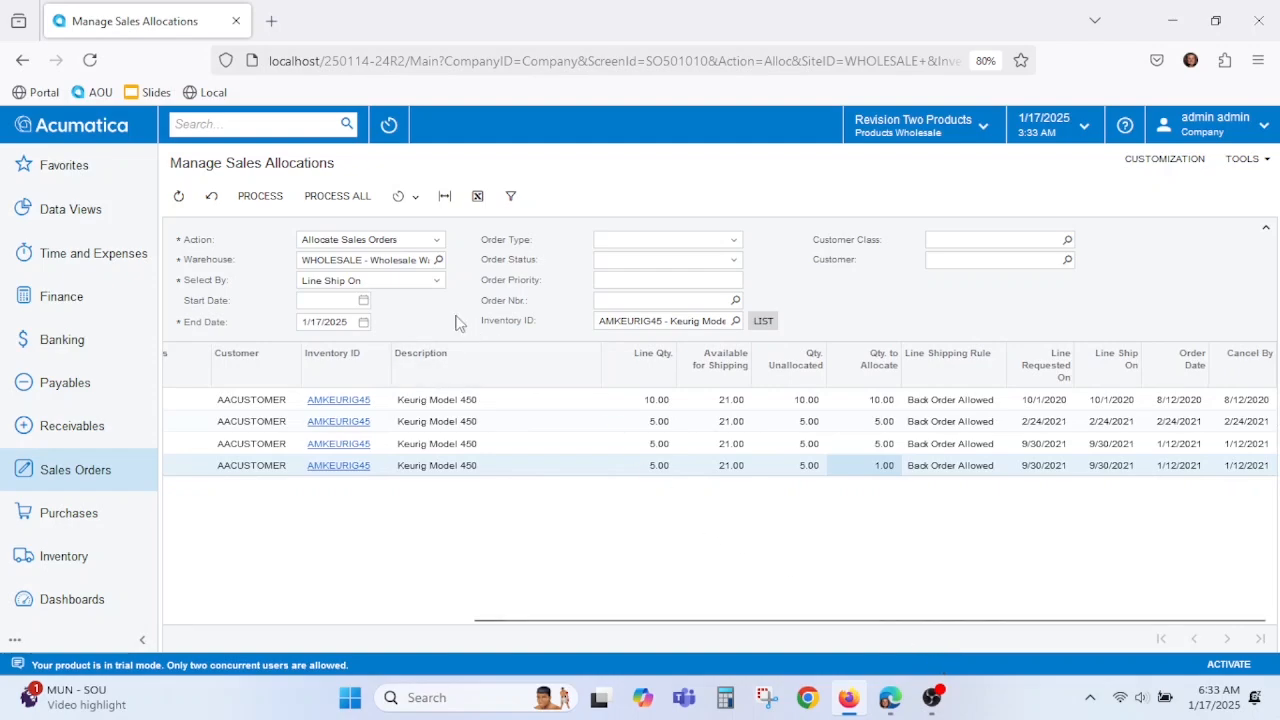
{"action": "left_click", "coordinate": [437, 281]}
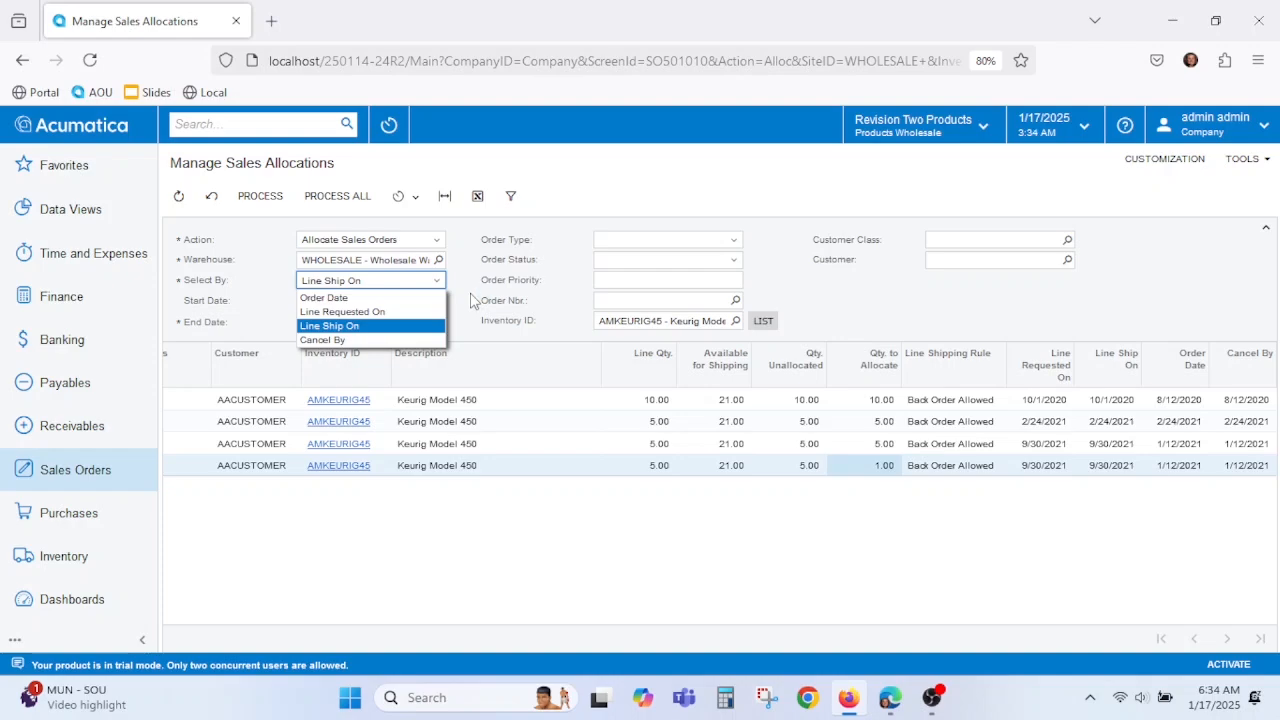
{"action": "left_click", "coordinate": [476, 304]}
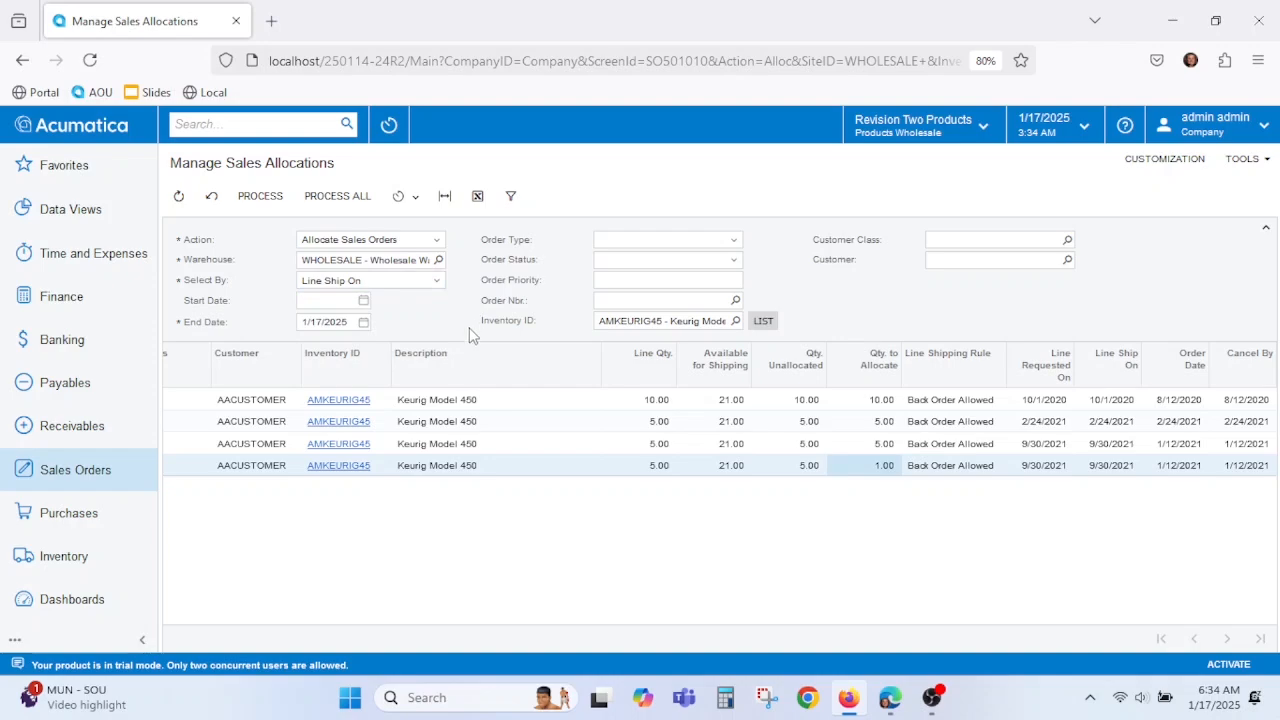
{"action": "left_click", "coordinate": [302, 323]}
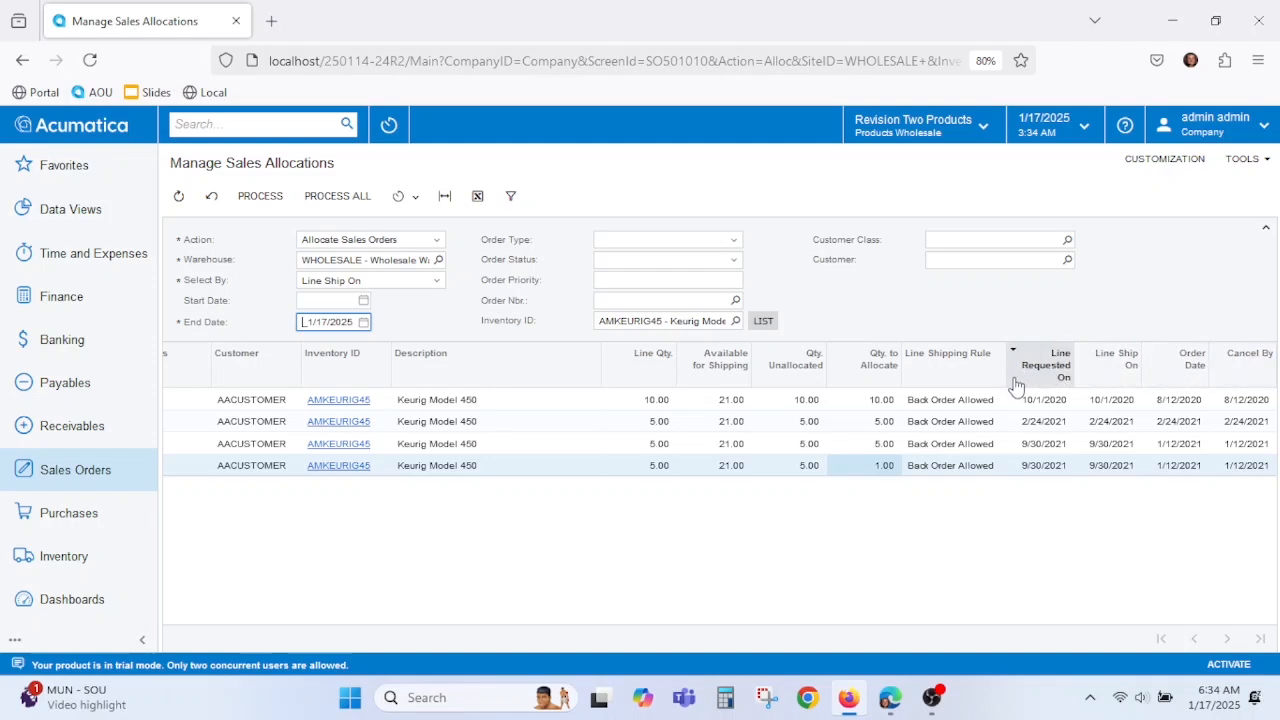
{"action": "left_click", "coordinate": [415, 284]}
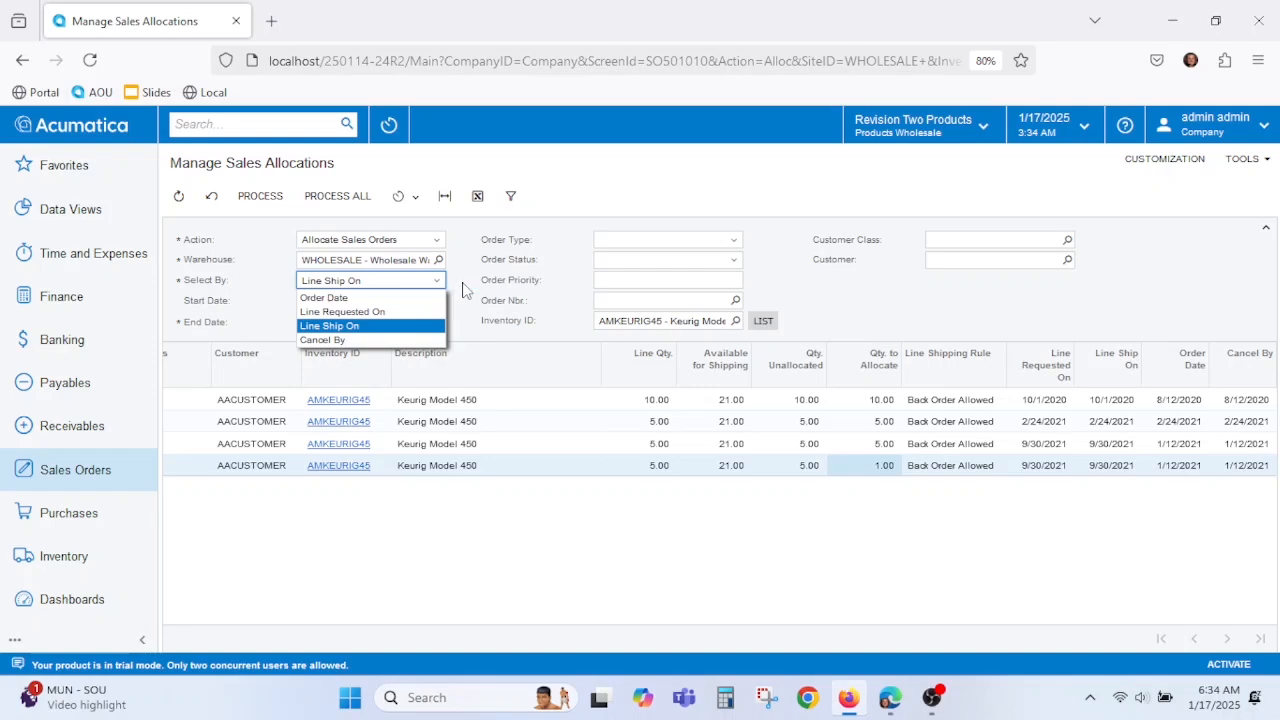
{"action": "left_click", "coordinate": [462, 290]}
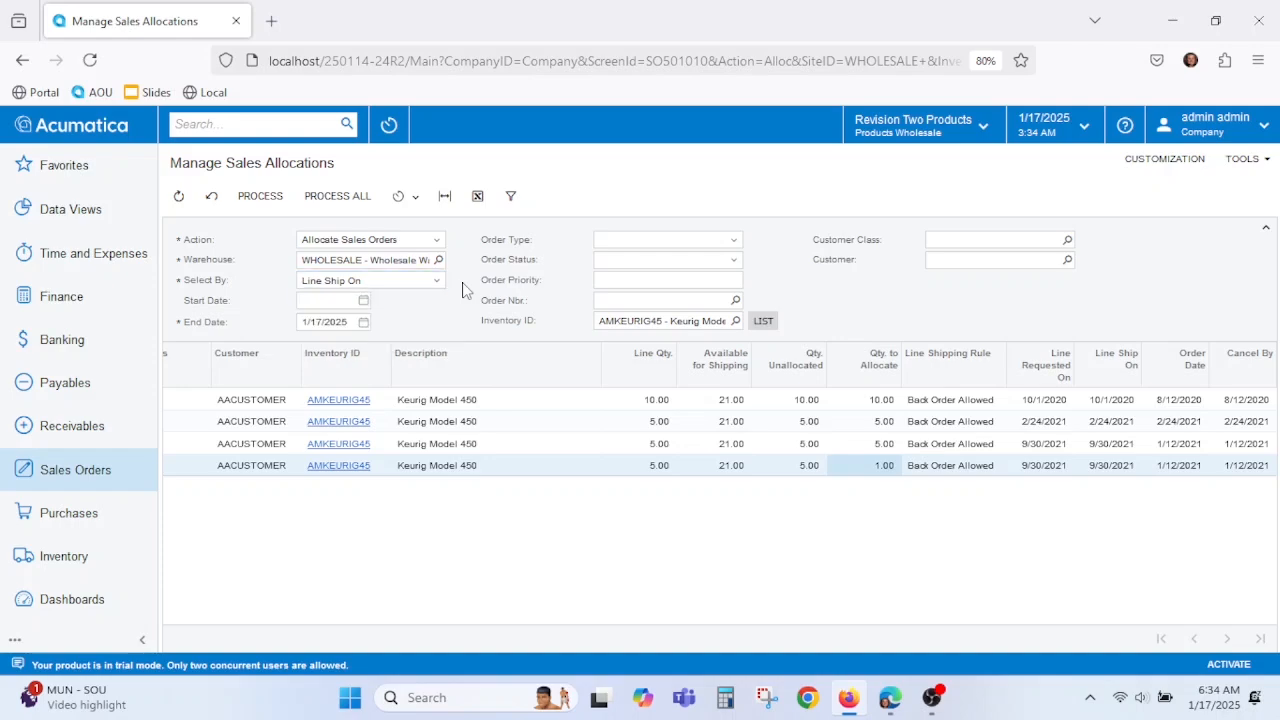
- Clear the Inventory ID filter to list orders for all items, and compare the order dates of the last two orders
{"action": "left_click", "coordinate": [688, 322]}
{"action": "key", "text": "BackSpace"}
{"action": "key", "text": "Tab"}
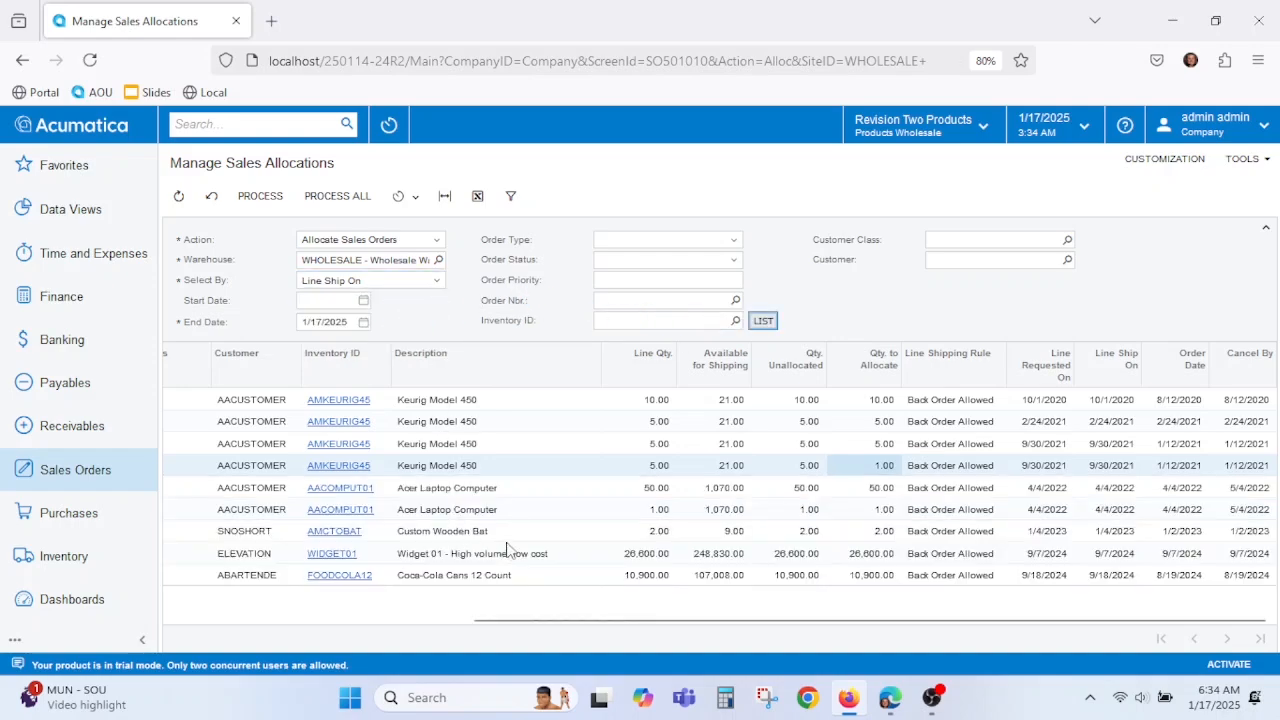
{"action": "left_click", "coordinate": [1184, 558]}
{"action": "left_click", "coordinate": [1184, 576]}
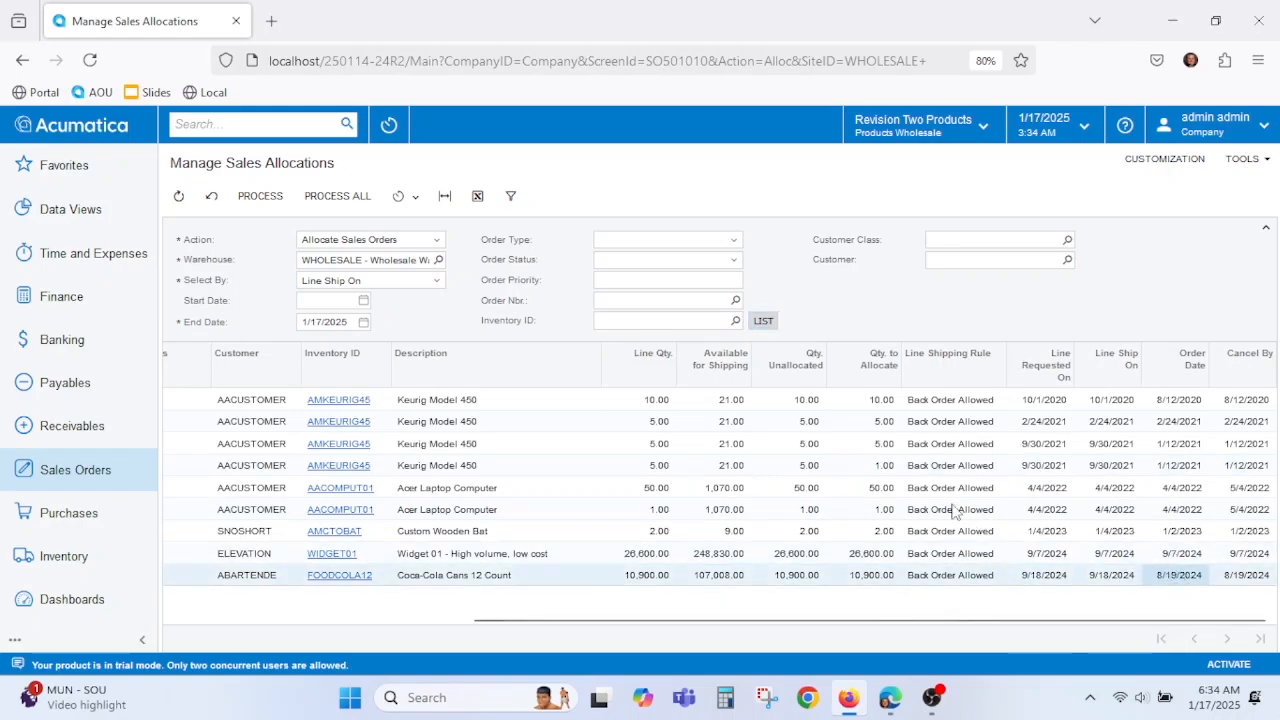
- Set Select By to Order Date and check how the last two orders are sequenced by order date
{"action": "left_click", "coordinate": [436, 282]}
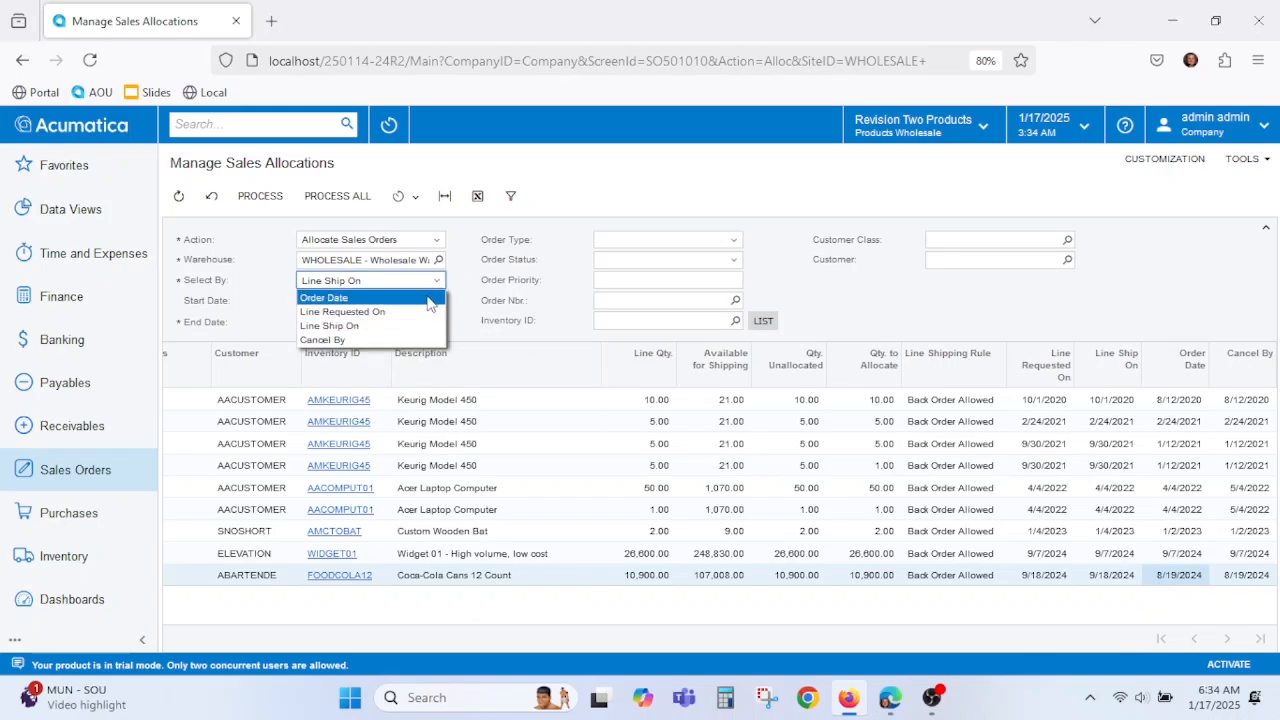
{"action": "left_click", "coordinate": [428, 298]}
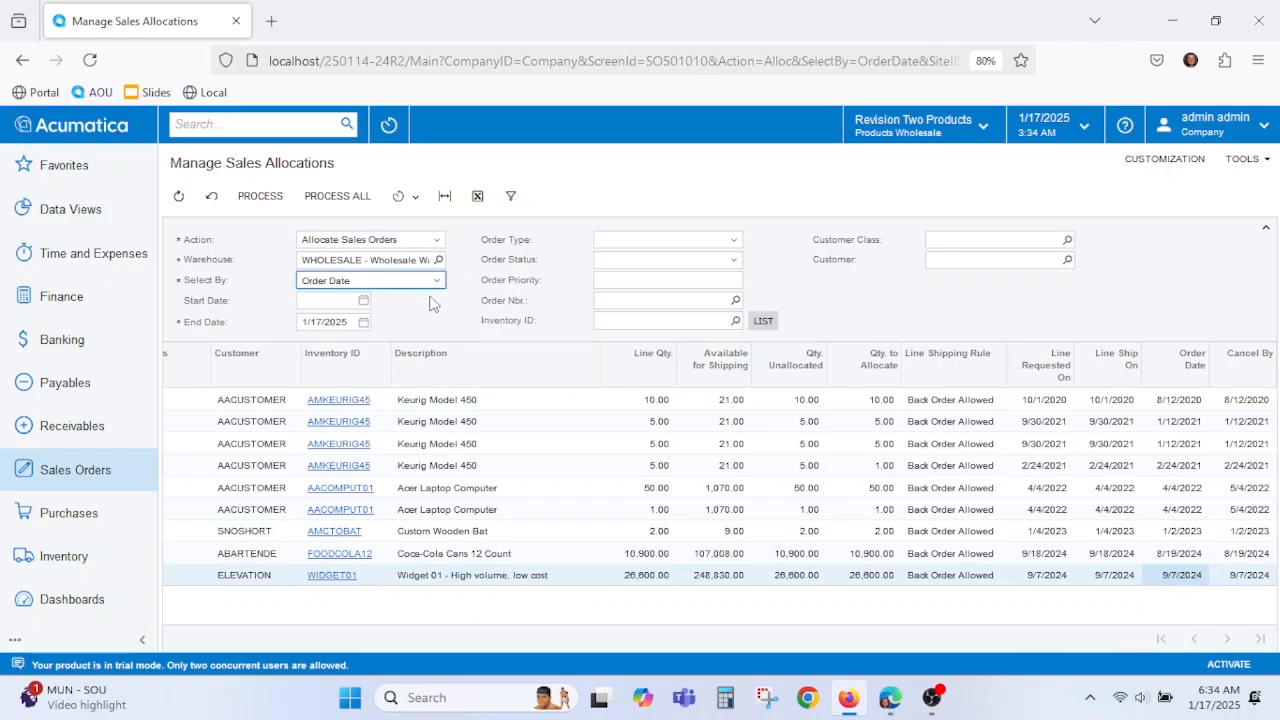
{"action": "left_click", "coordinate": [1180, 557]}
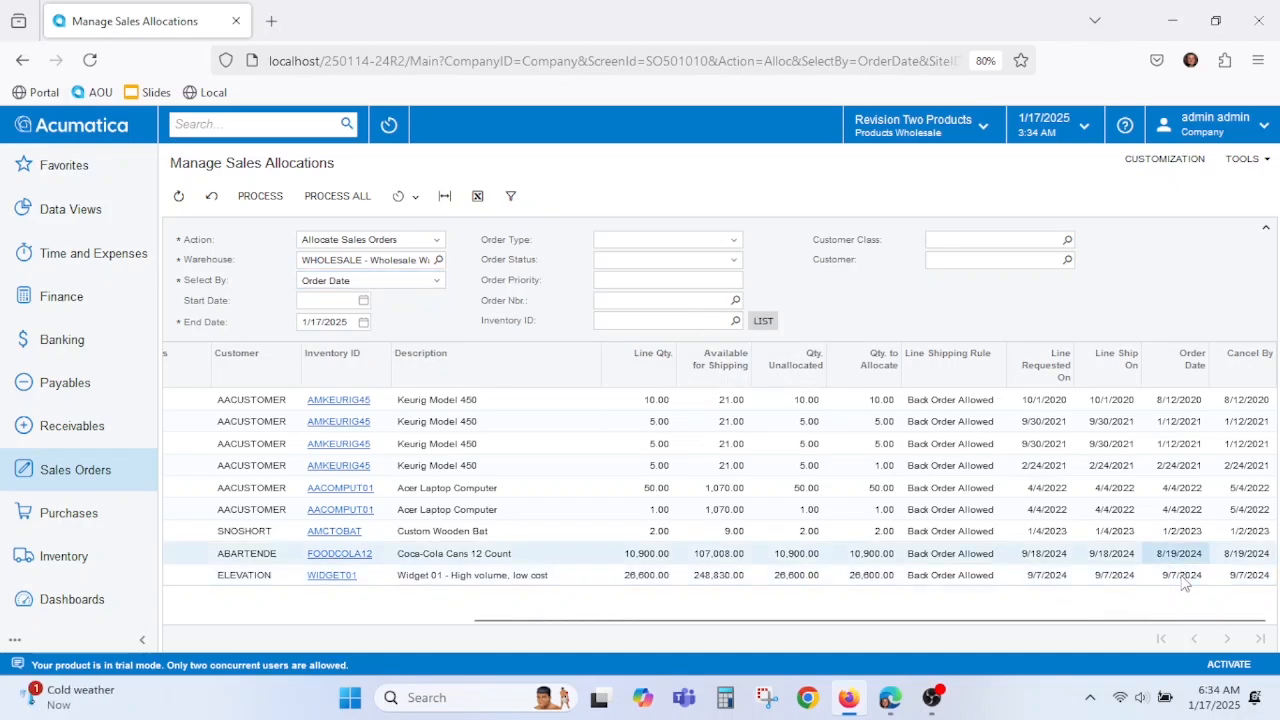
{"action": "left_click", "coordinate": [1182, 578]}
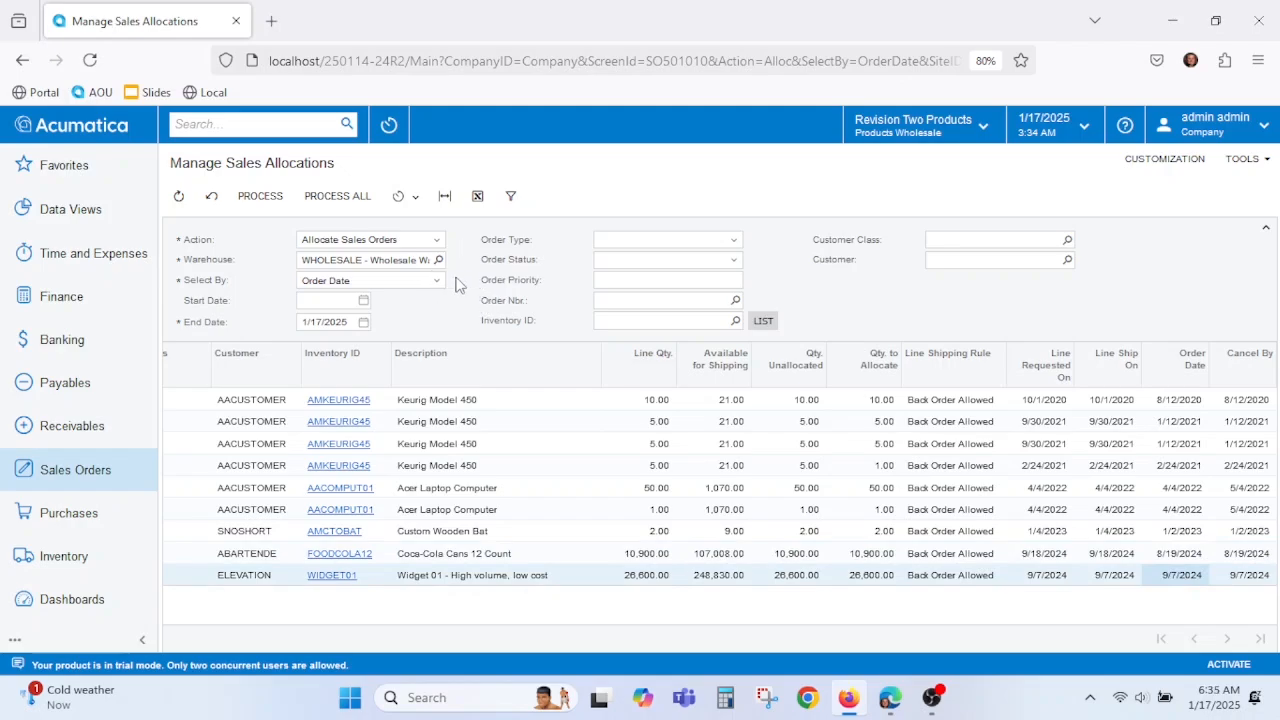
- Set Select By to Line Requested On, check the last order's requested date, and change Select By to Cancel By
{"action": "left_click", "coordinate": [437, 282]}
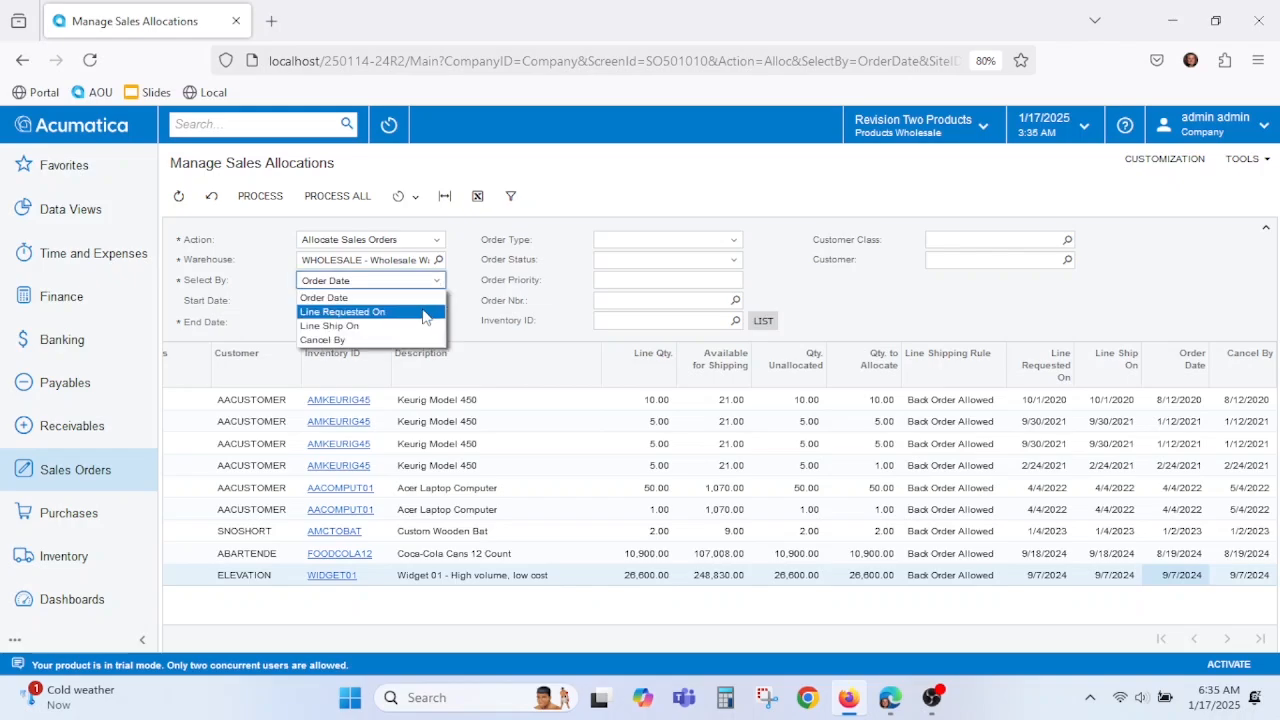
{"action": "left_click", "coordinate": [422, 313]}
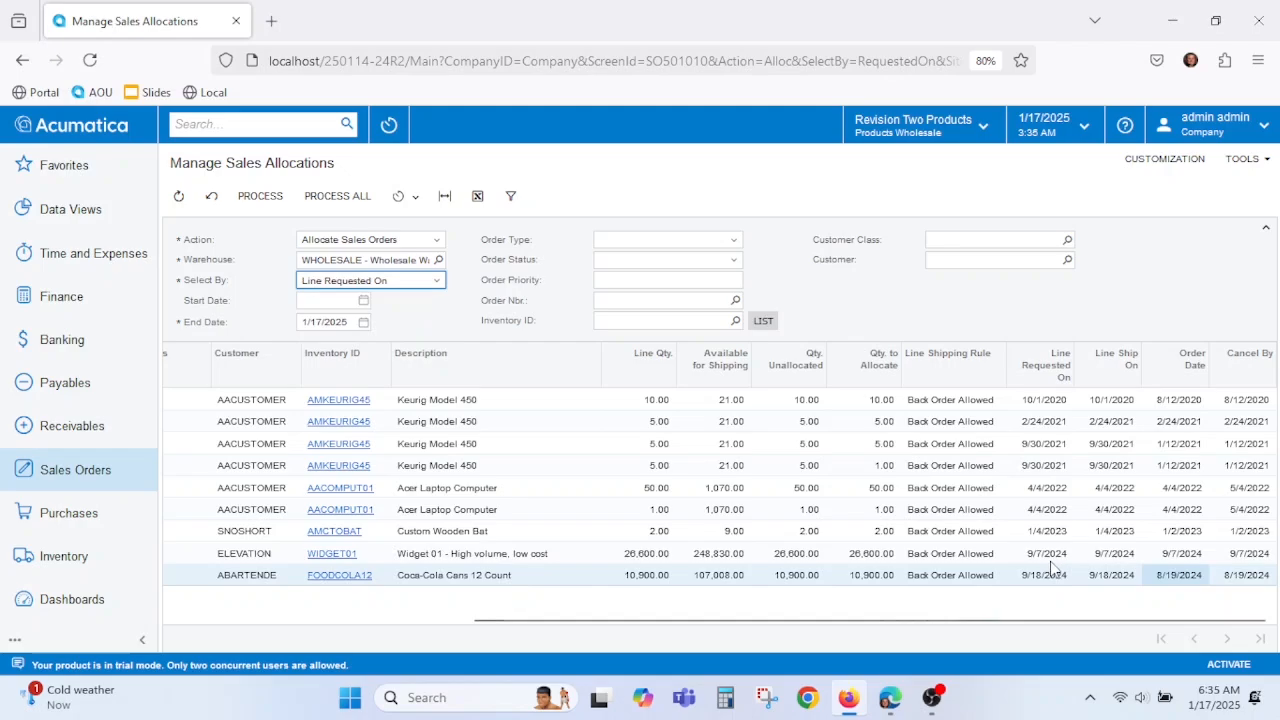
{"action": "left_click", "coordinate": [1045, 578]}
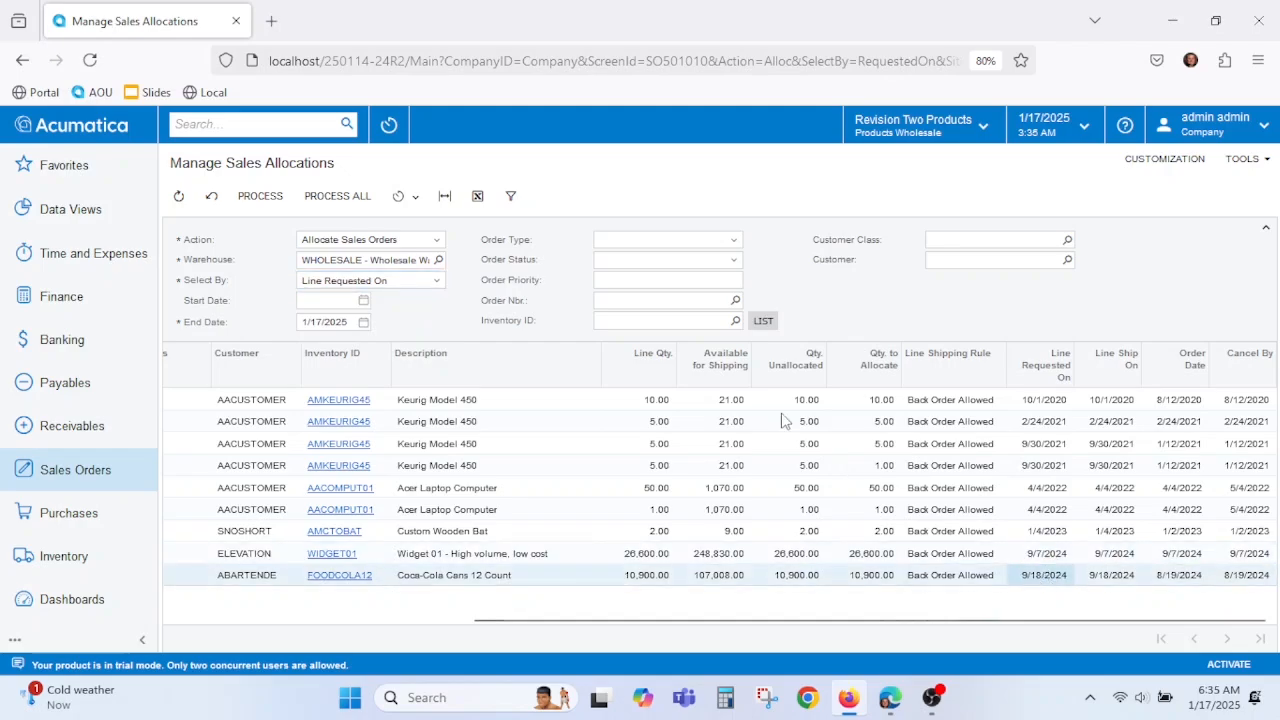
{"action": "left_click", "coordinate": [438, 285]}
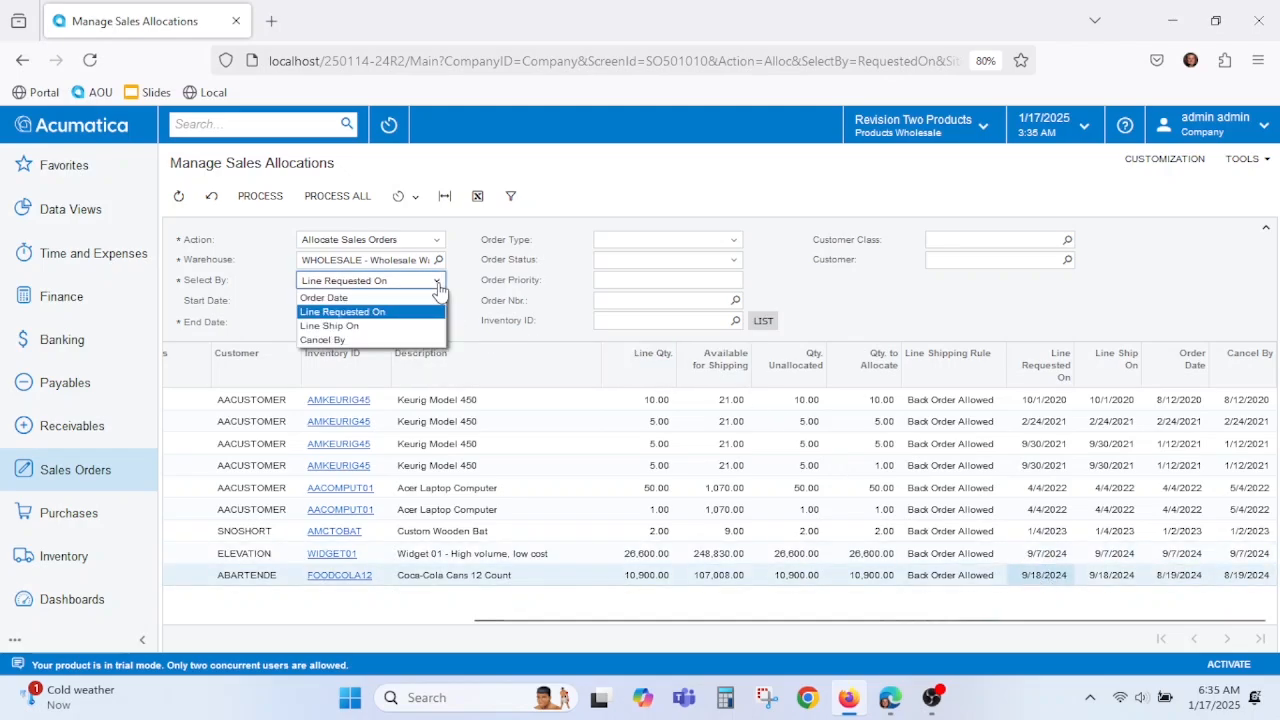
{"action": "left_click", "coordinate": [410, 340]}
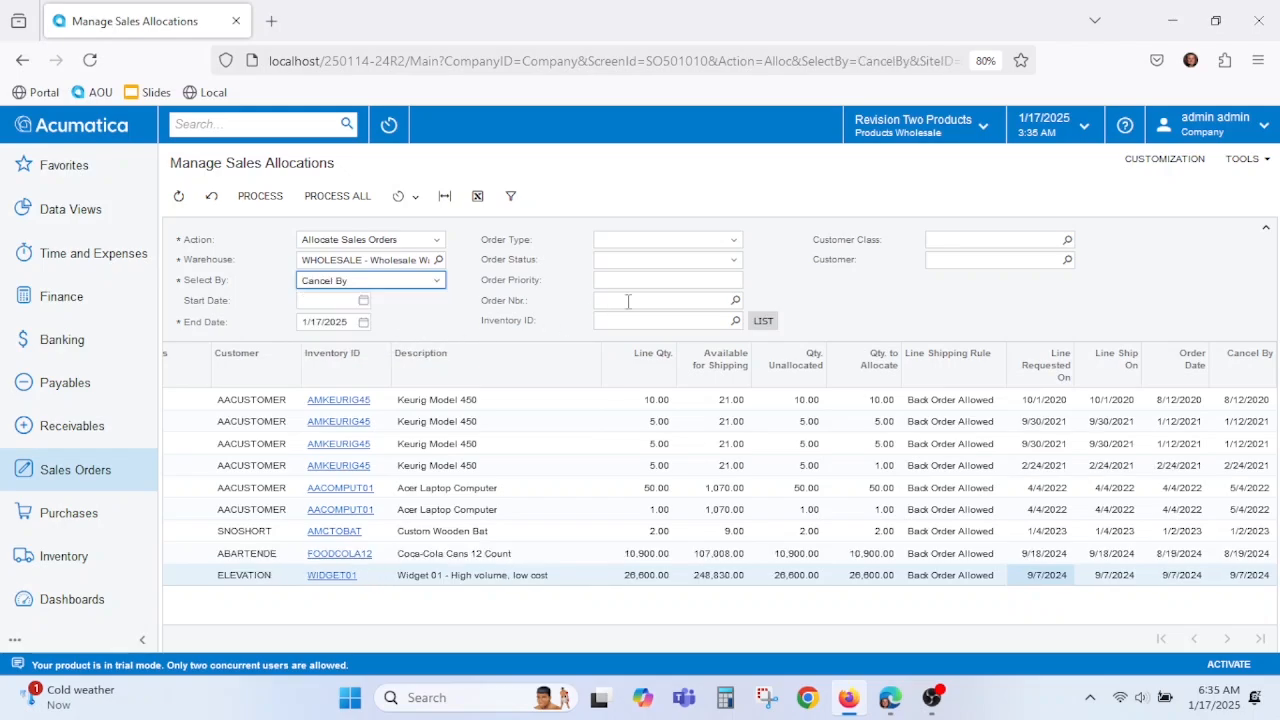
- Set the Order Type filter to SO - Sales Order
{"action": "left_click", "coordinate": [734, 242]}
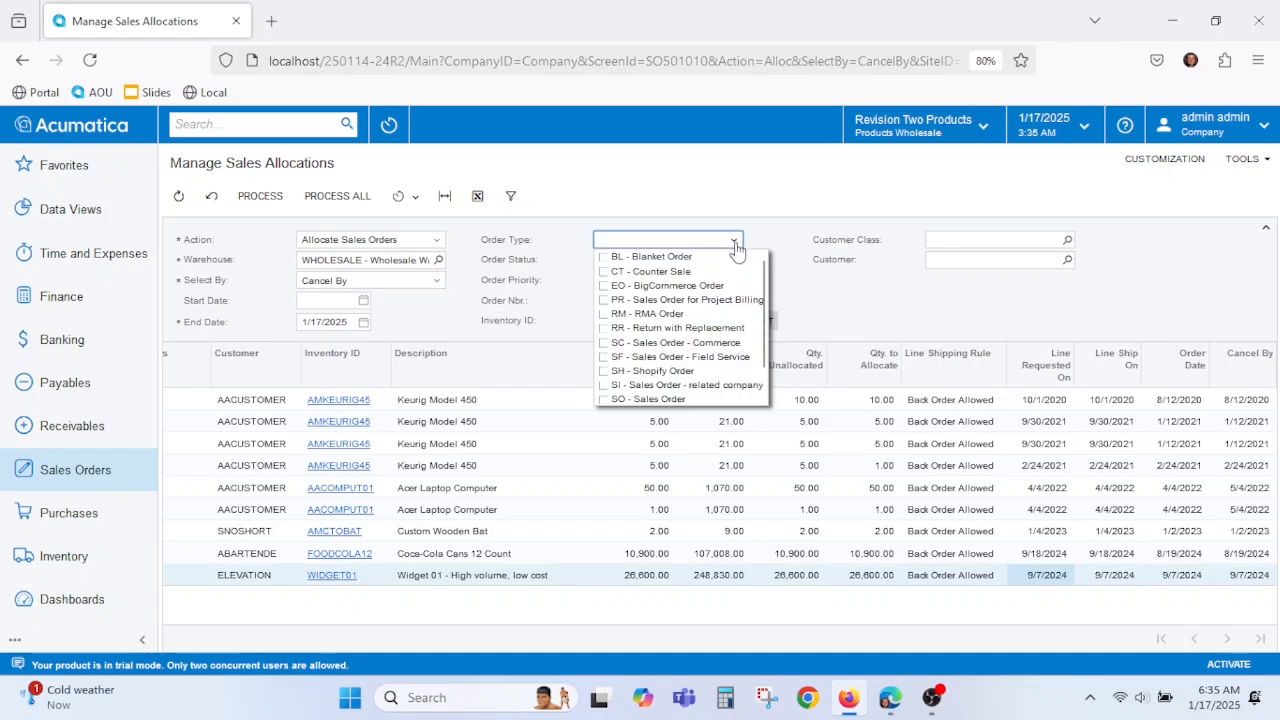
{"action": "left_click", "coordinate": [603, 399]}
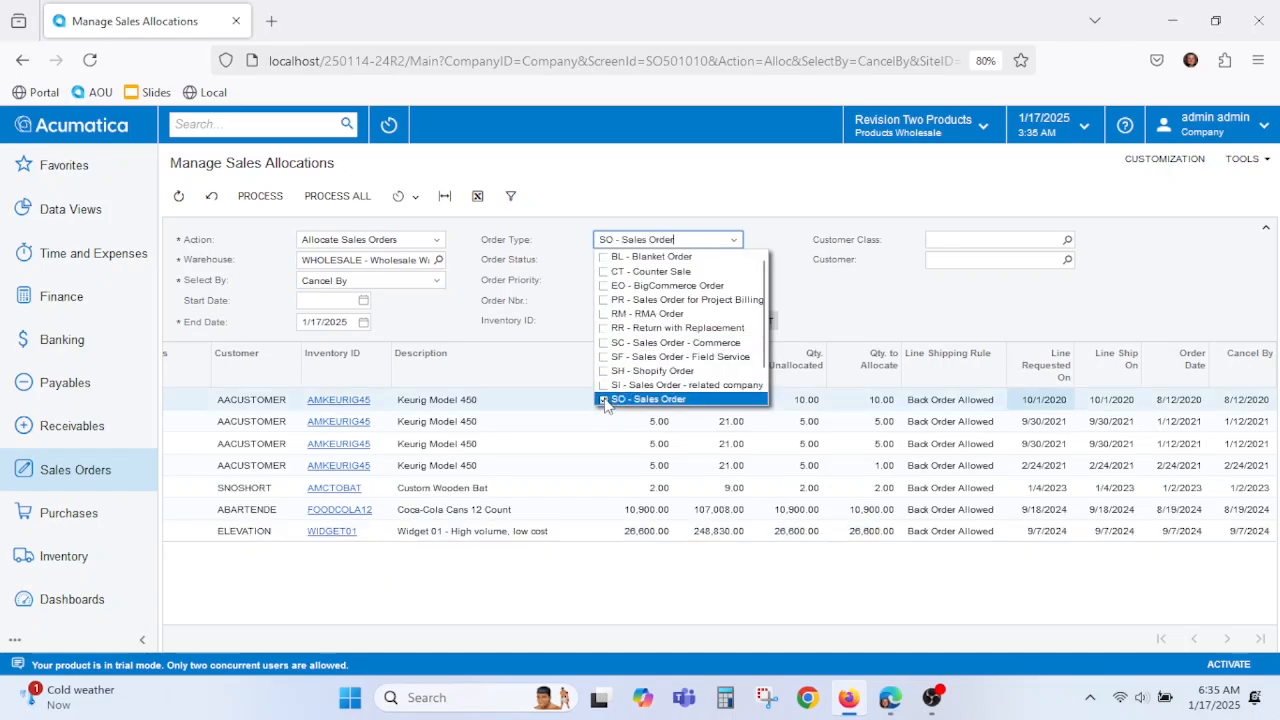
{"action": "left_click", "coordinate": [869, 303]}
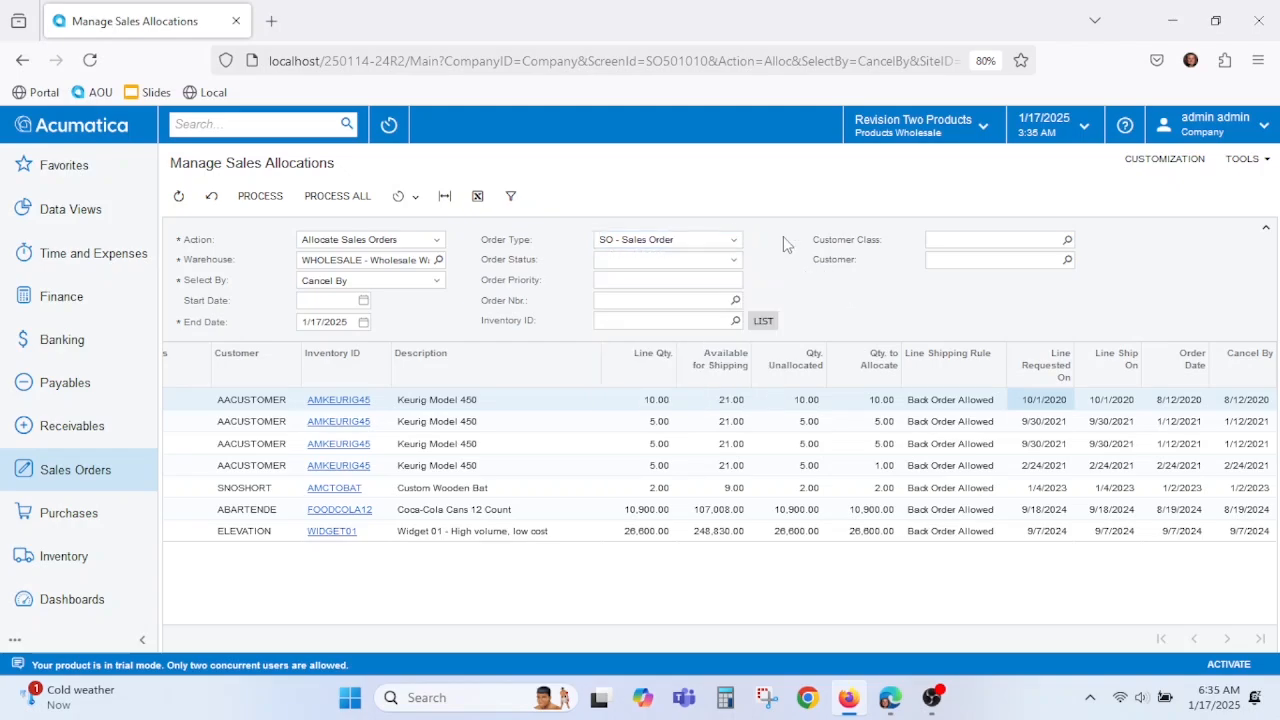
- Check the Order Status column of the listed orders and set the Order Status filter to Open
{"action": "left_click", "coordinate": [735, 263]}
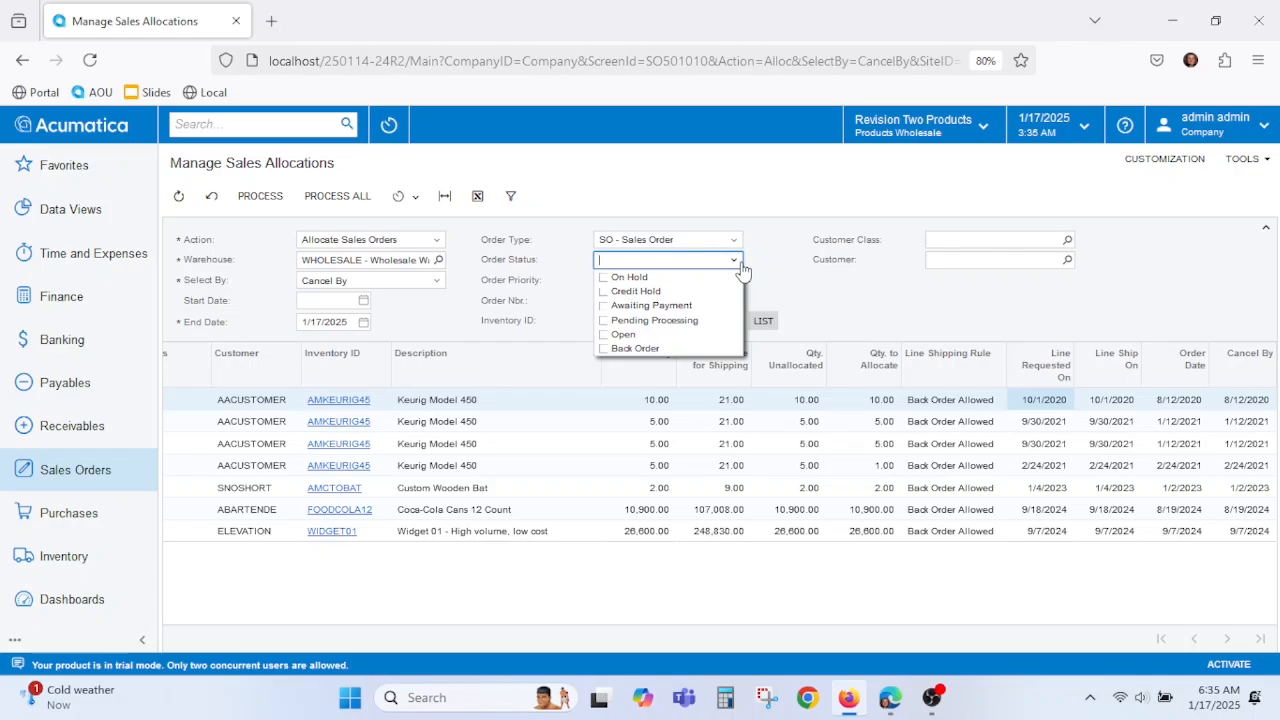
{"action": "left_click", "coordinate": [861, 281]}
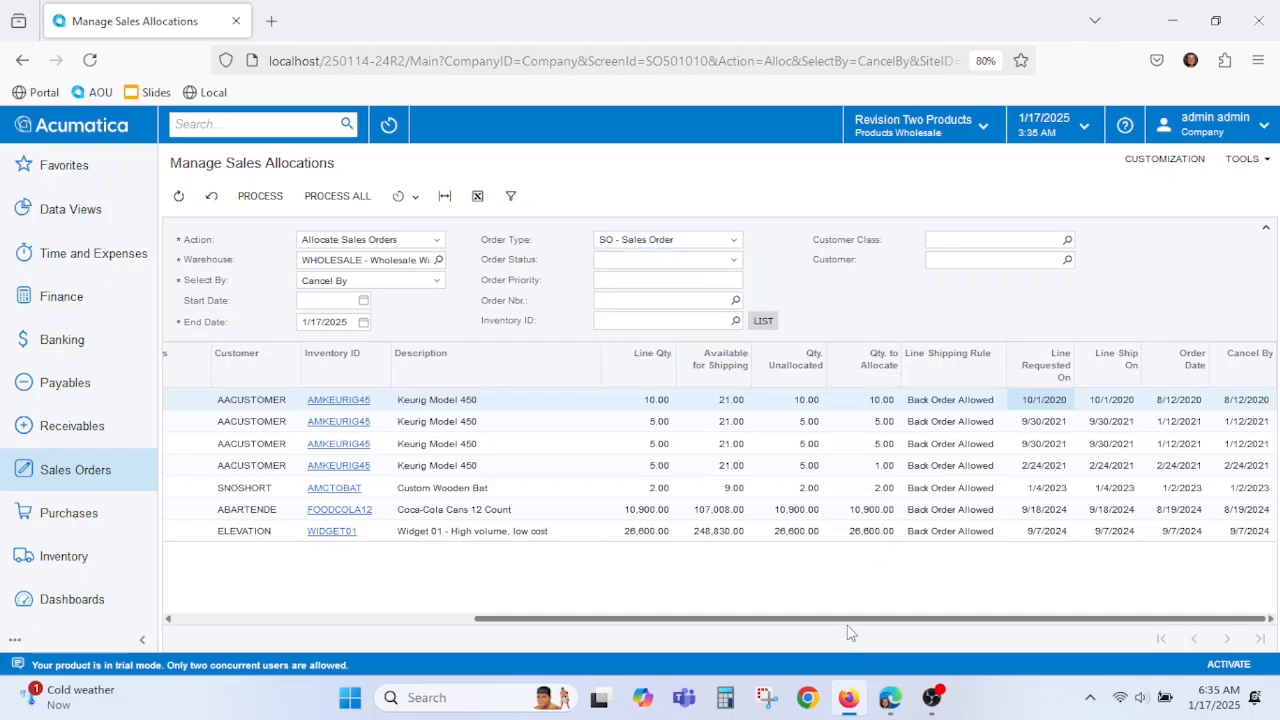
{"action": "left_click_drag", "start_coordinate": [848, 619], "coordinate": [506, 620]}
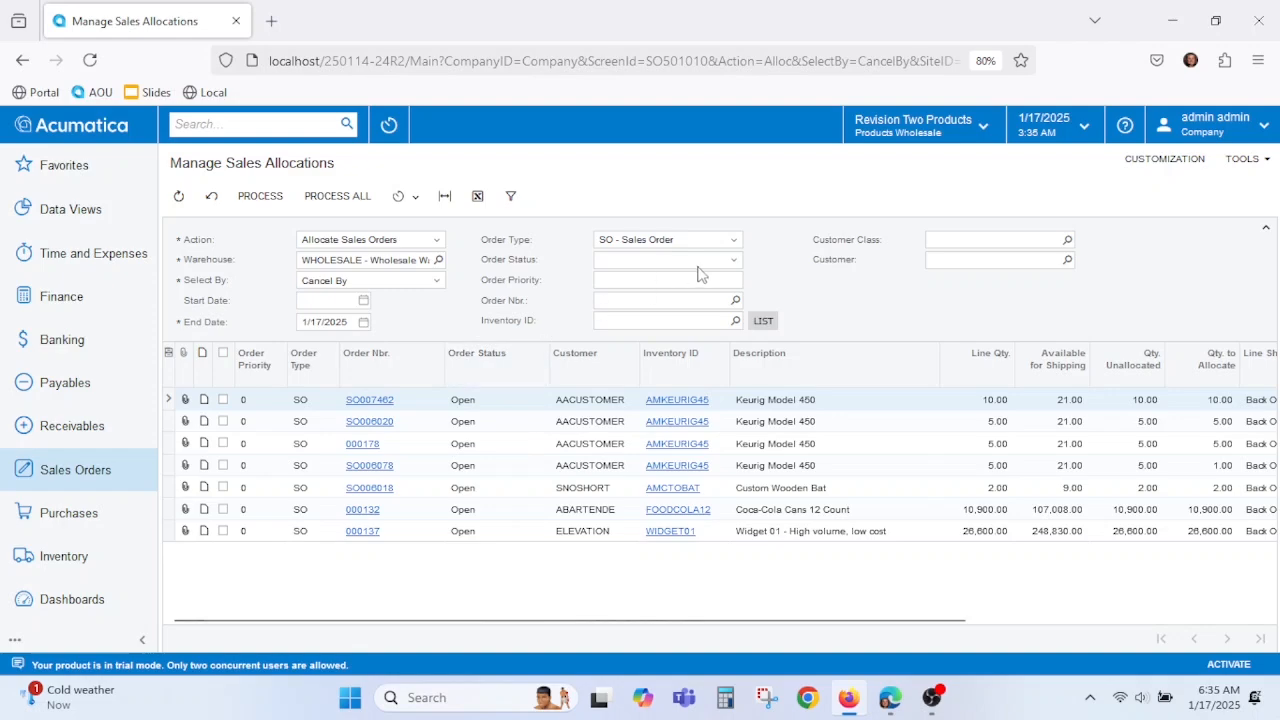
{"action": "left_click", "coordinate": [738, 262]}
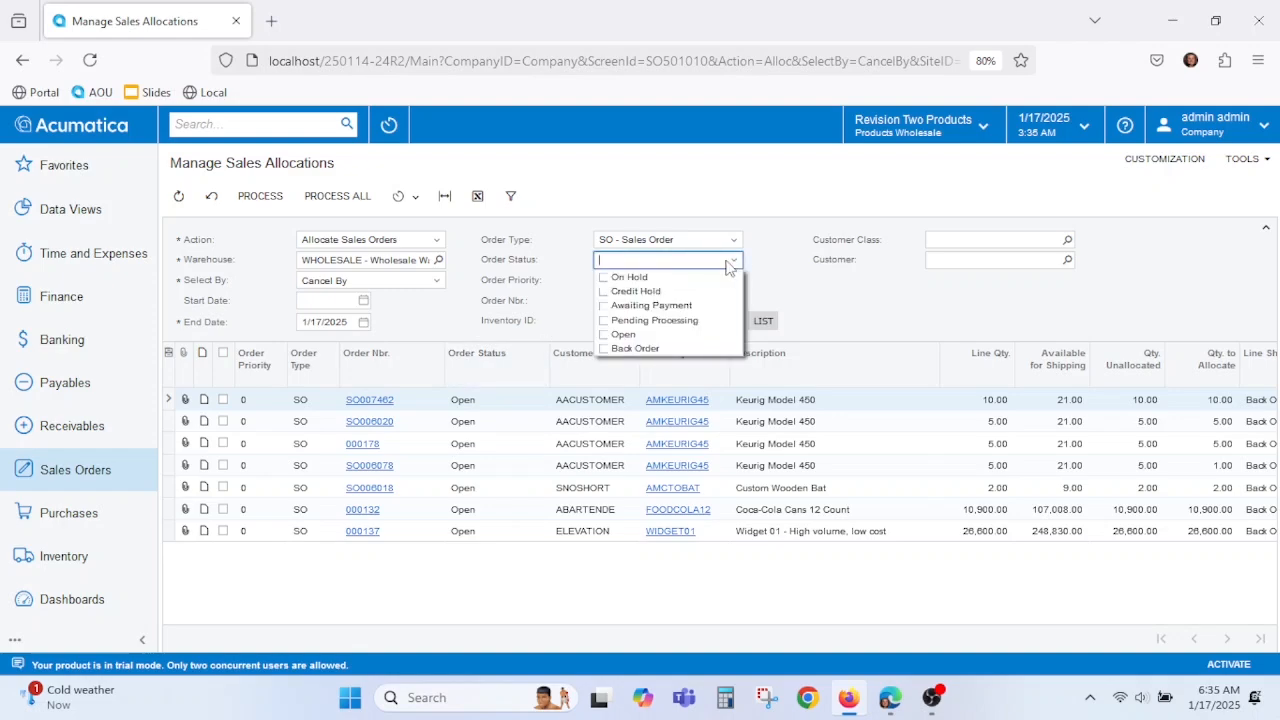
{"action": "left_click", "coordinate": [605, 336]}
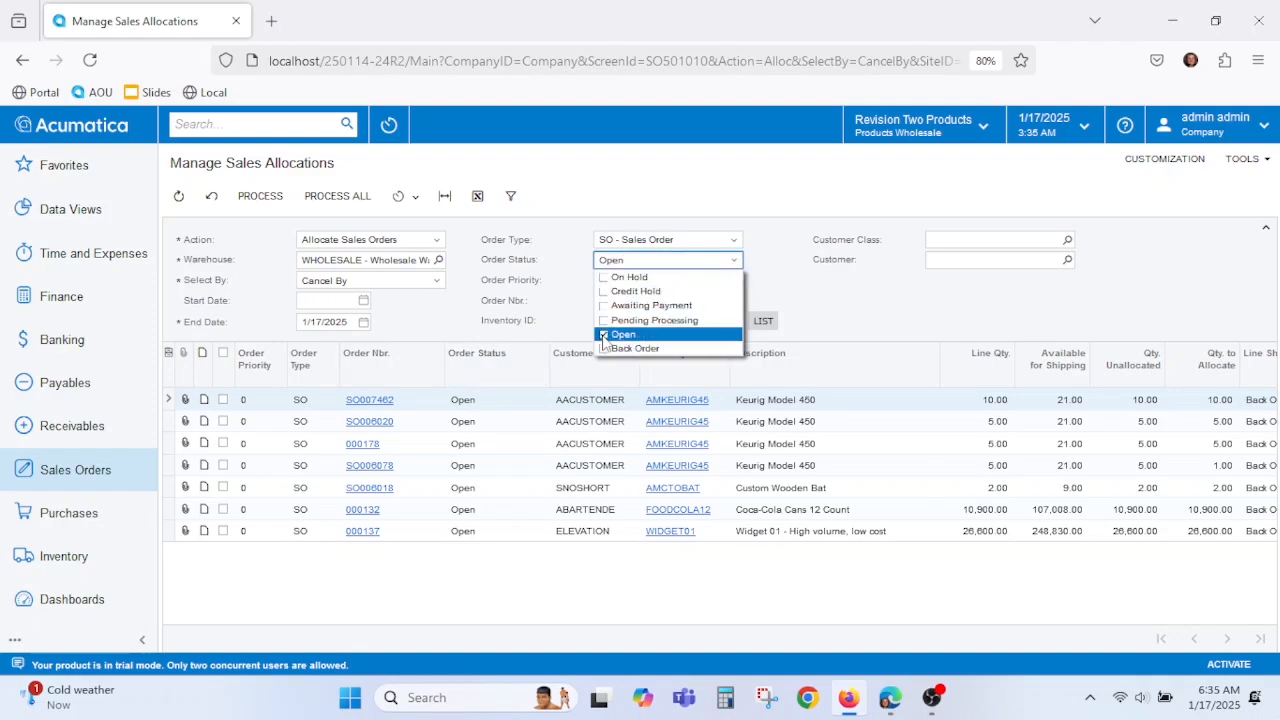
{"action": "left_click", "coordinate": [850, 300]}
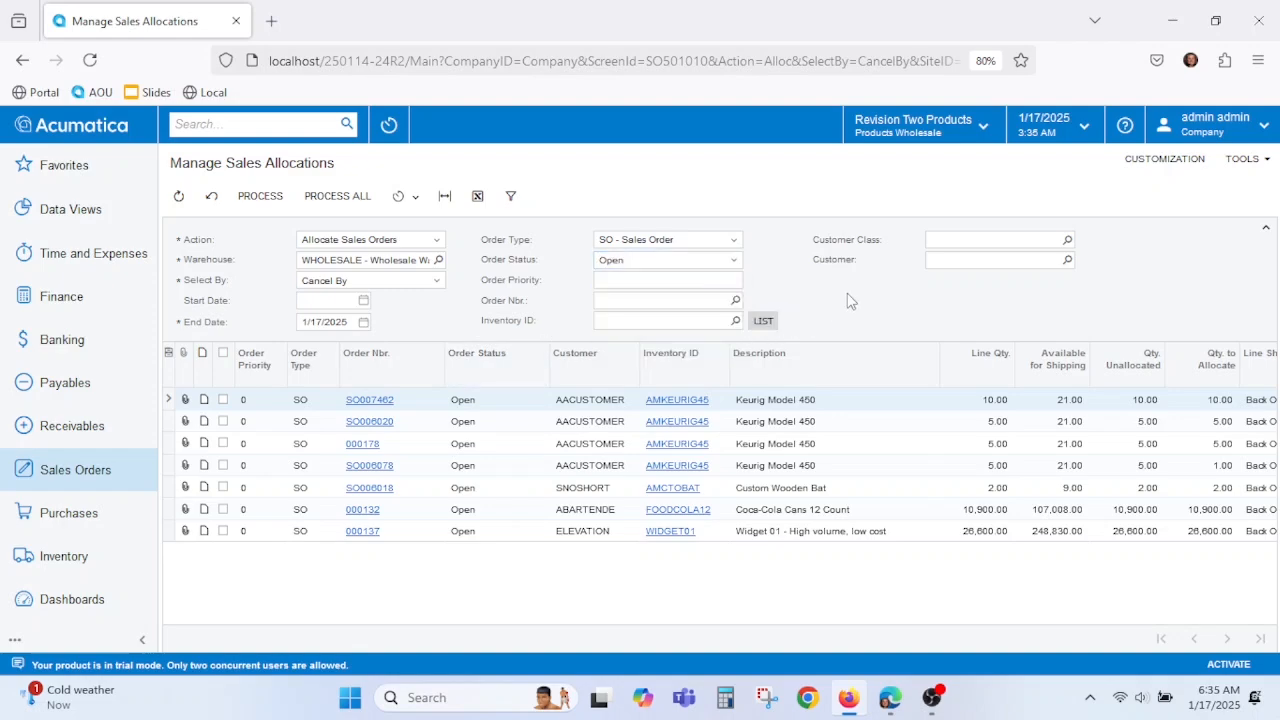
- Open the first listed customer from Receivables in a separate browser tab and view the Order Priority in its shipping instructions
{"action": "left_click", "coordinate": [723, 281]}
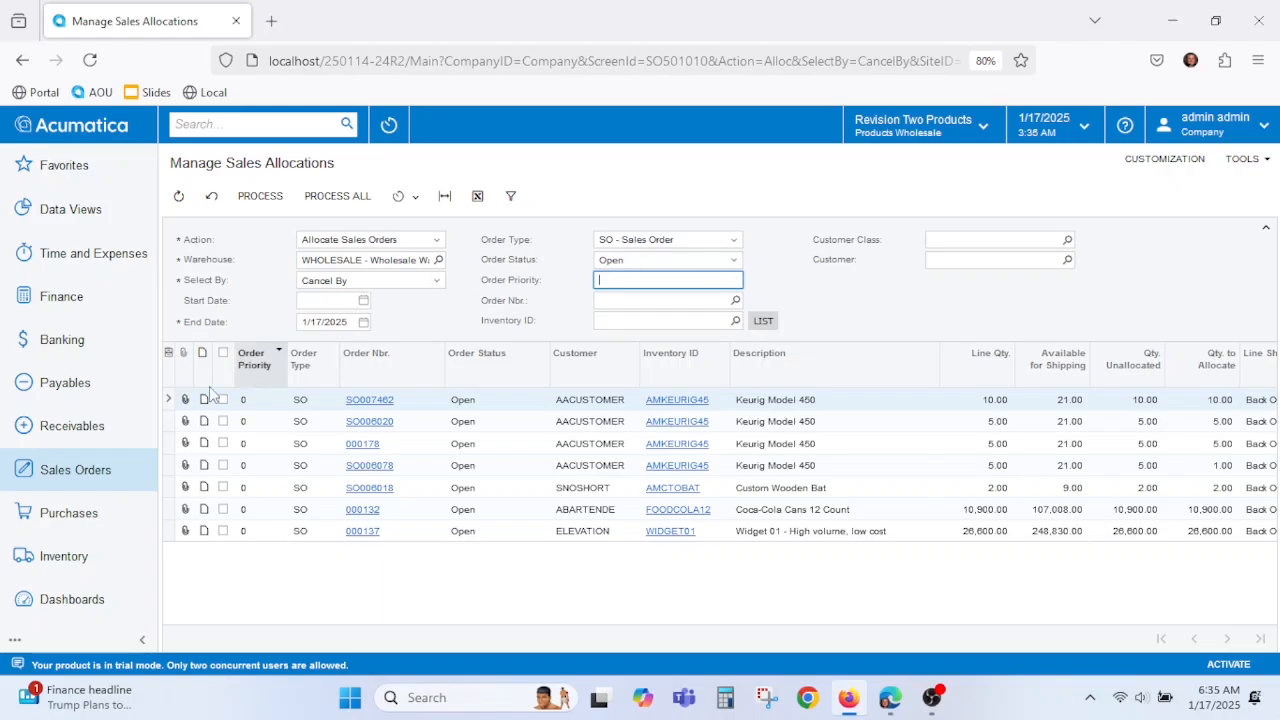
{"action": "left_click", "coordinate": [87, 446]}
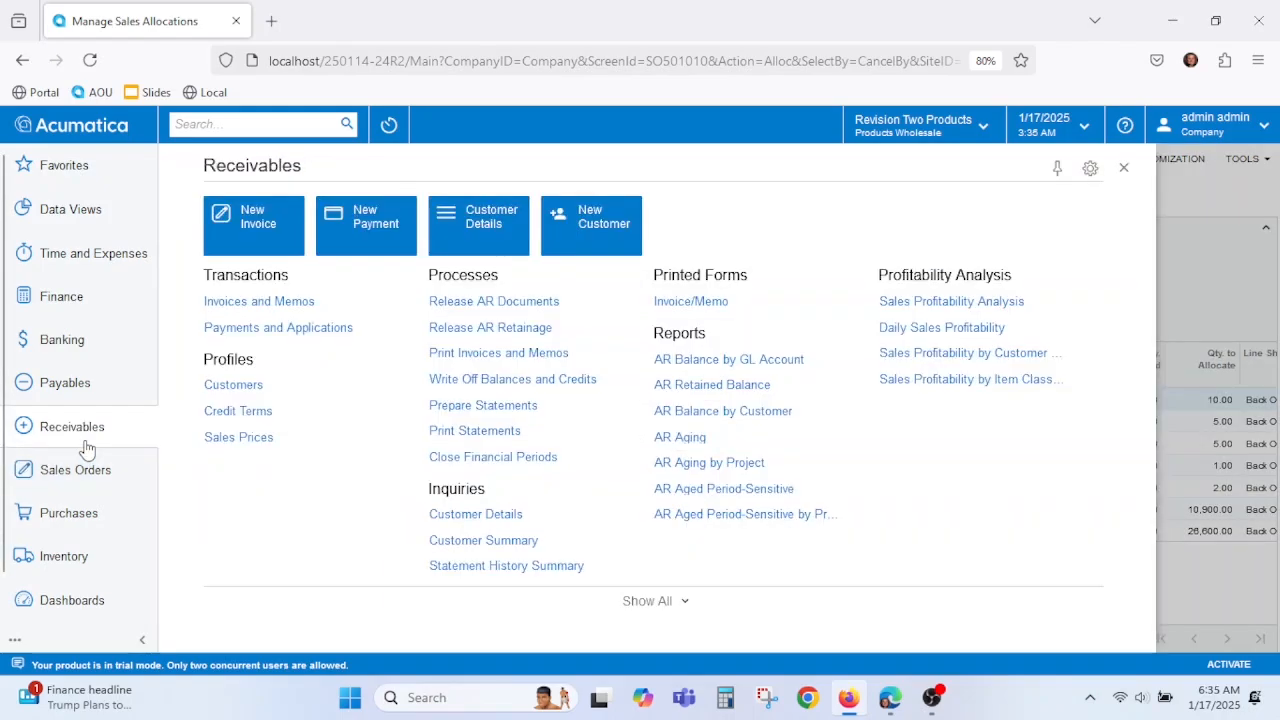
{"action": "middle_click", "coordinate": [243, 385]}
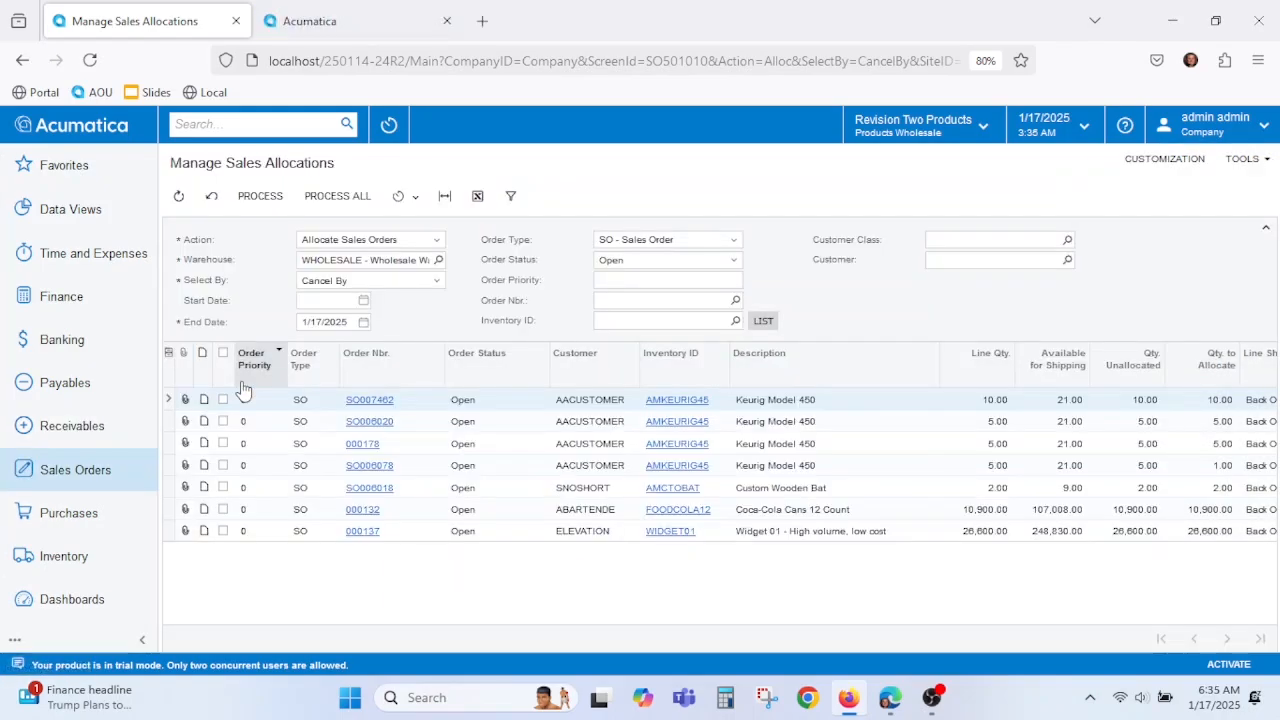
{"action": "left_click", "coordinate": [291, 27]}
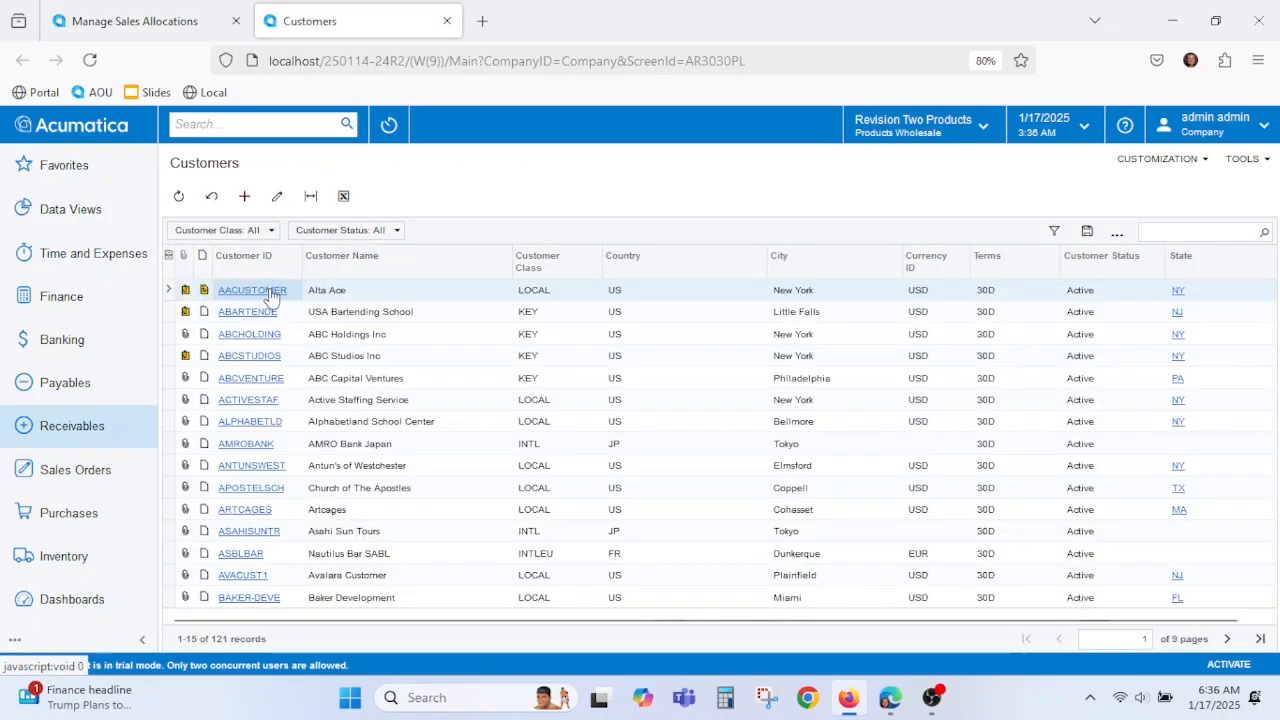
{"action": "left_click", "coordinate": [270, 293]}
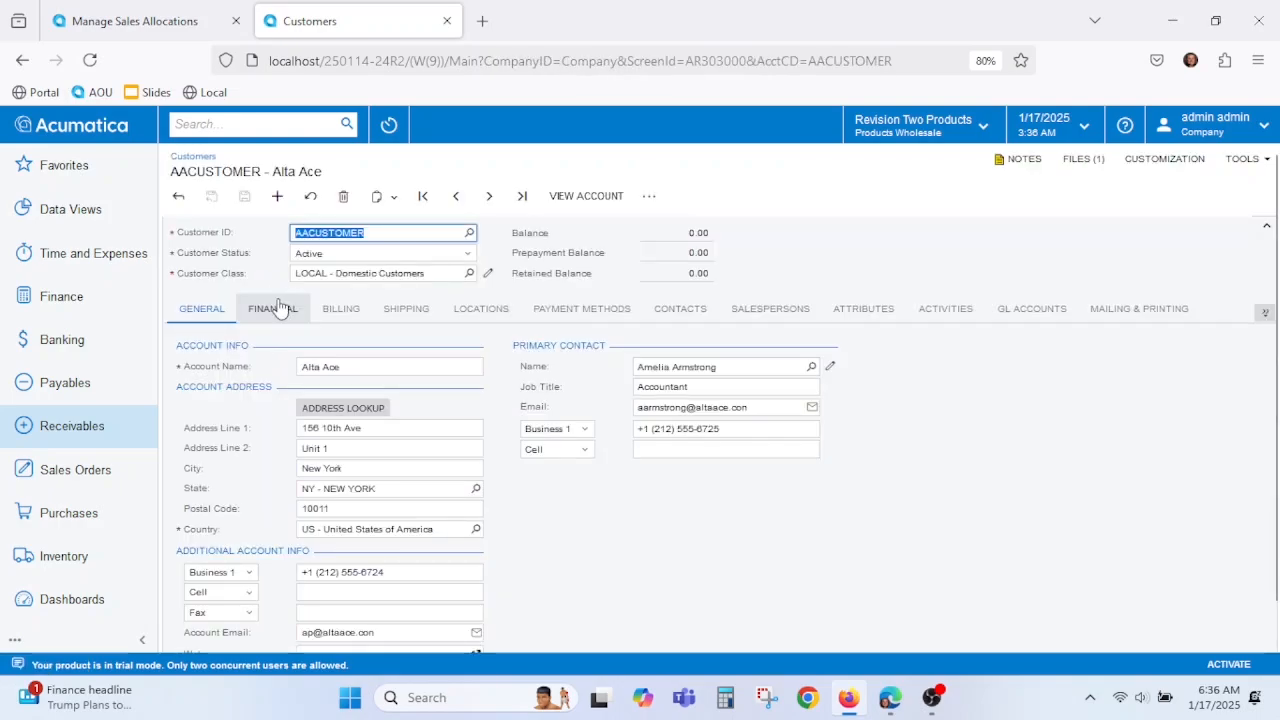
{"action": "left_click", "coordinate": [421, 310]}
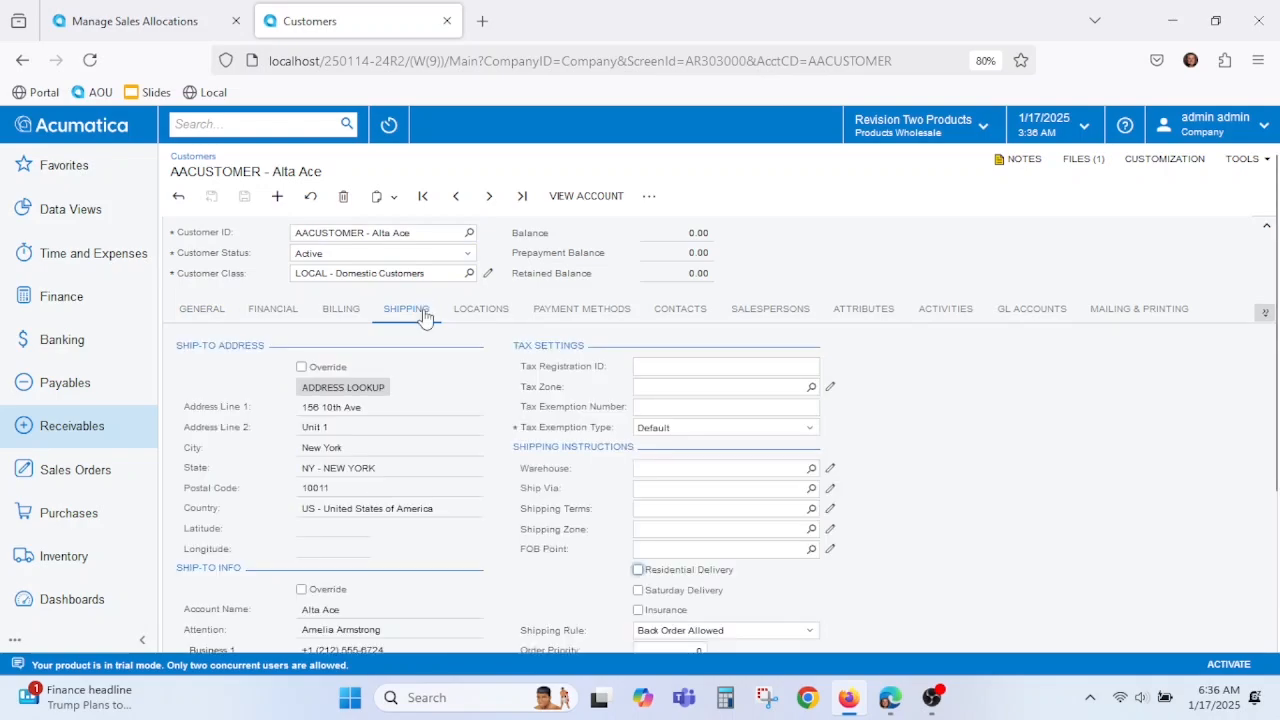
{"action": "scroll", "coordinate": [872, 513], "scroll_direction": "down", "scroll_amount": 2}
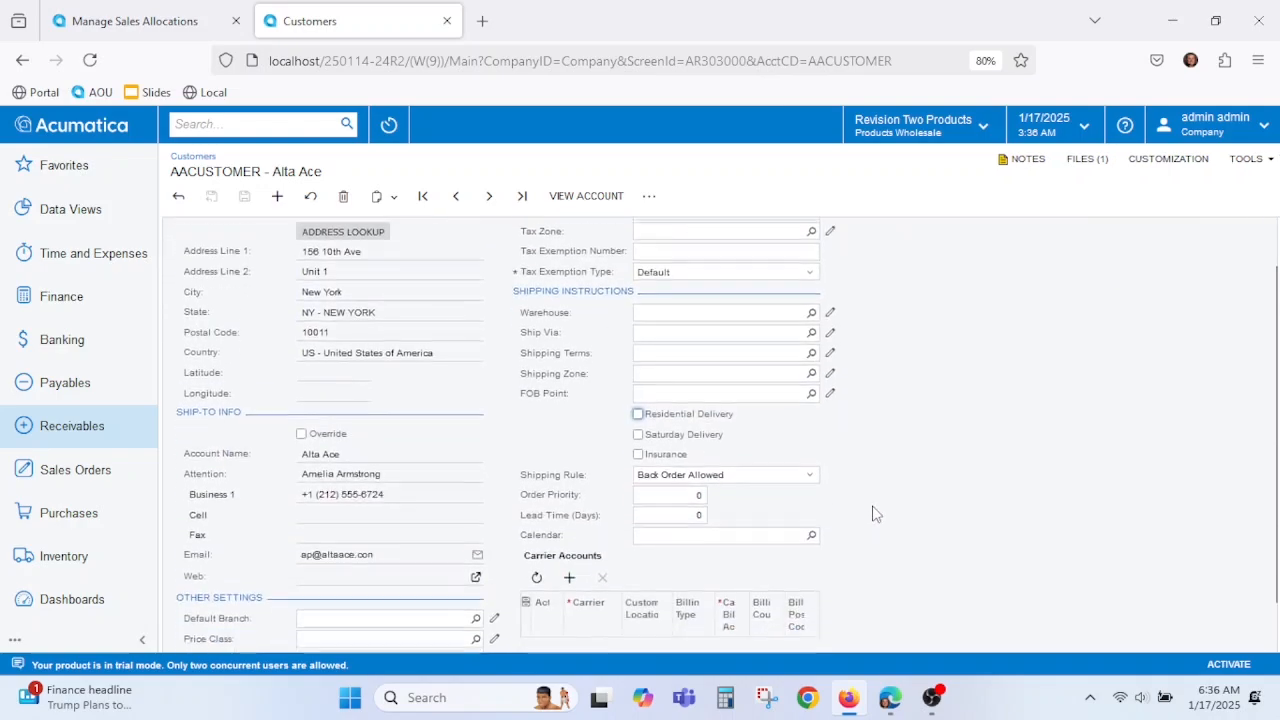
- Try an Order Priority of 1 for the customer, and close the Customers page without saving
{"action": "left_click", "coordinate": [667, 437]}
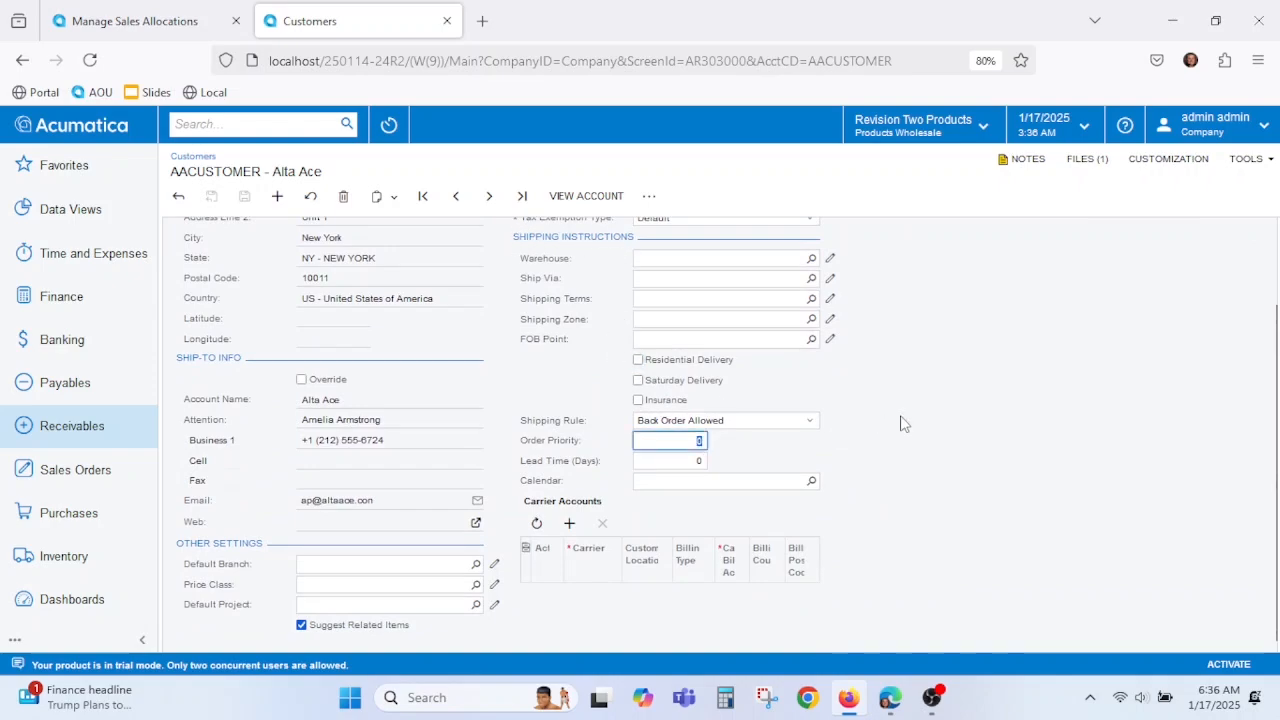
{"action": "type", "text": "1"}
{"action": "key", "text": "Tab"}
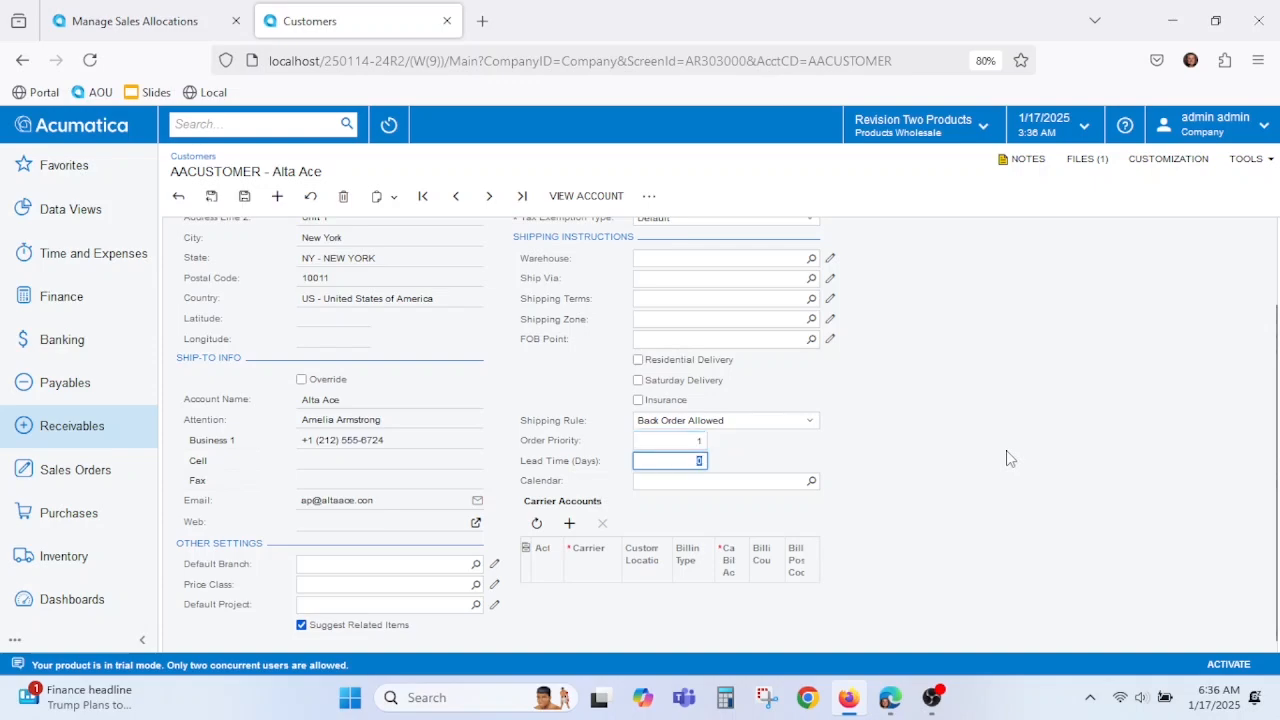
{"action": "left_click", "coordinate": [449, 258]}
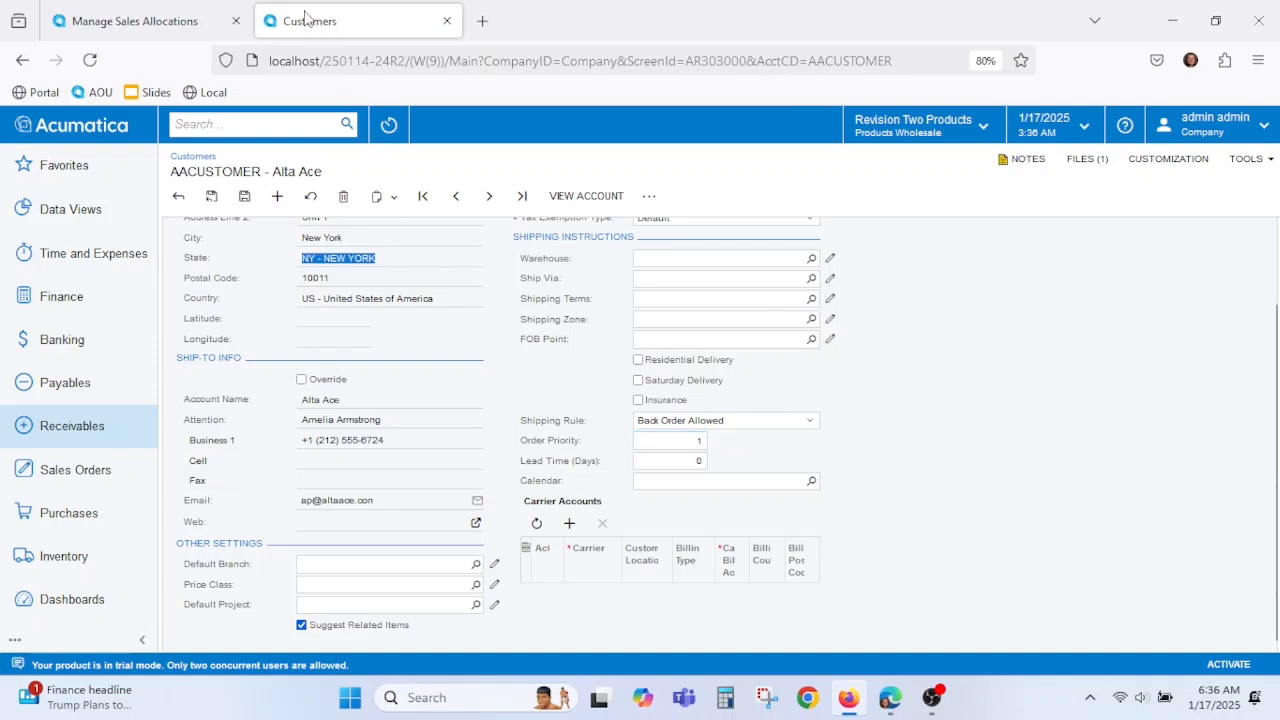
{"action": "left_click", "coordinate": [447, 20]}
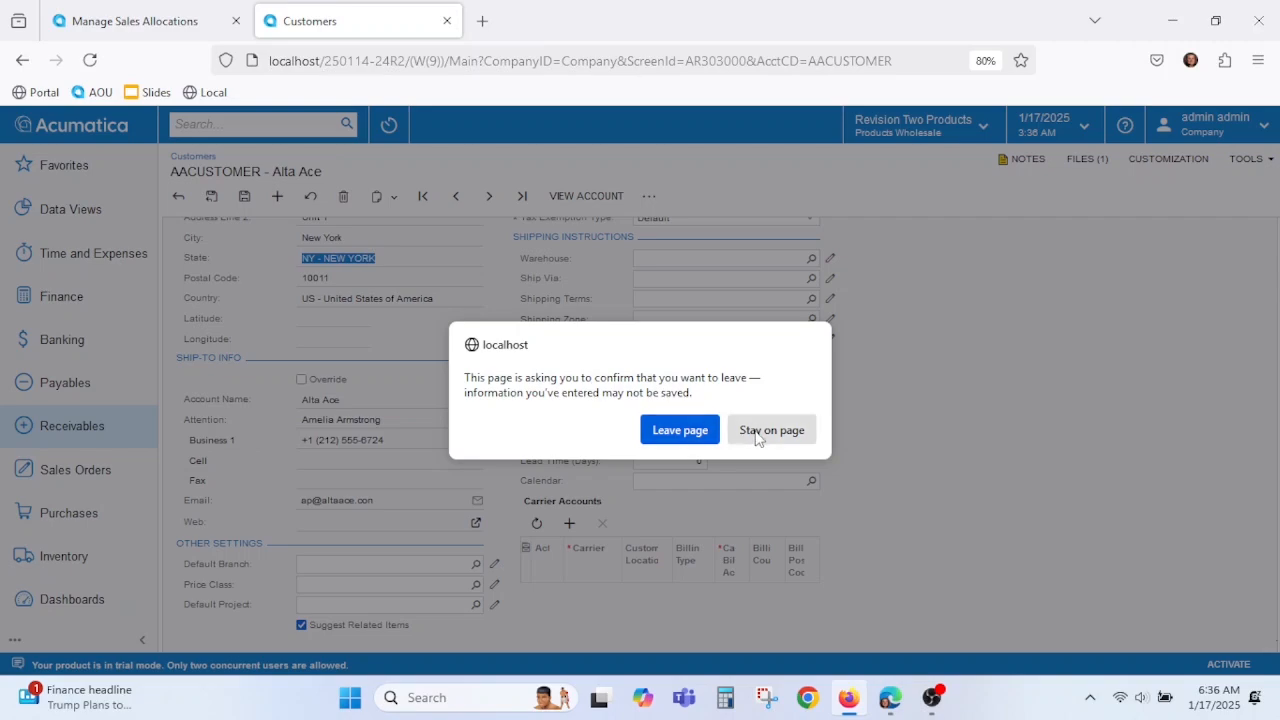
{"action": "left_click", "coordinate": [682, 432]}
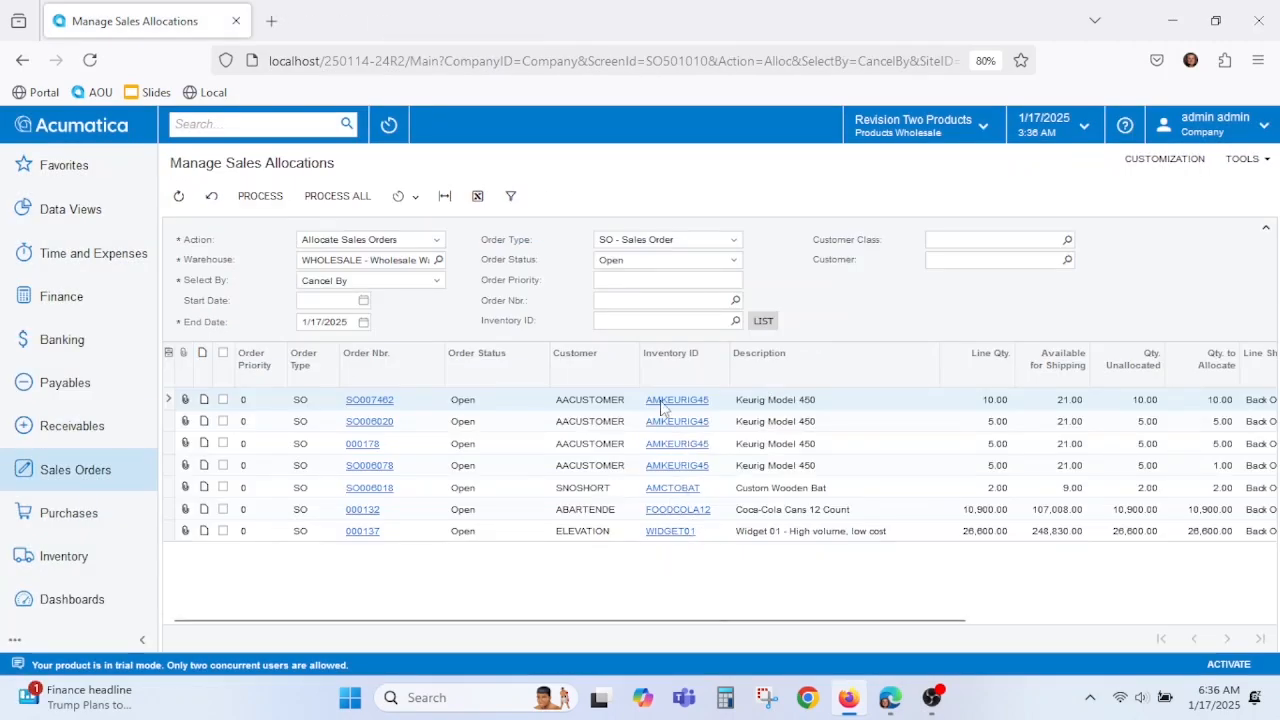
- Browse the sales orders offered for the Order Nbr. filter, and close the lookup without choosing one
{"action": "left_click", "coordinate": [734, 302]}
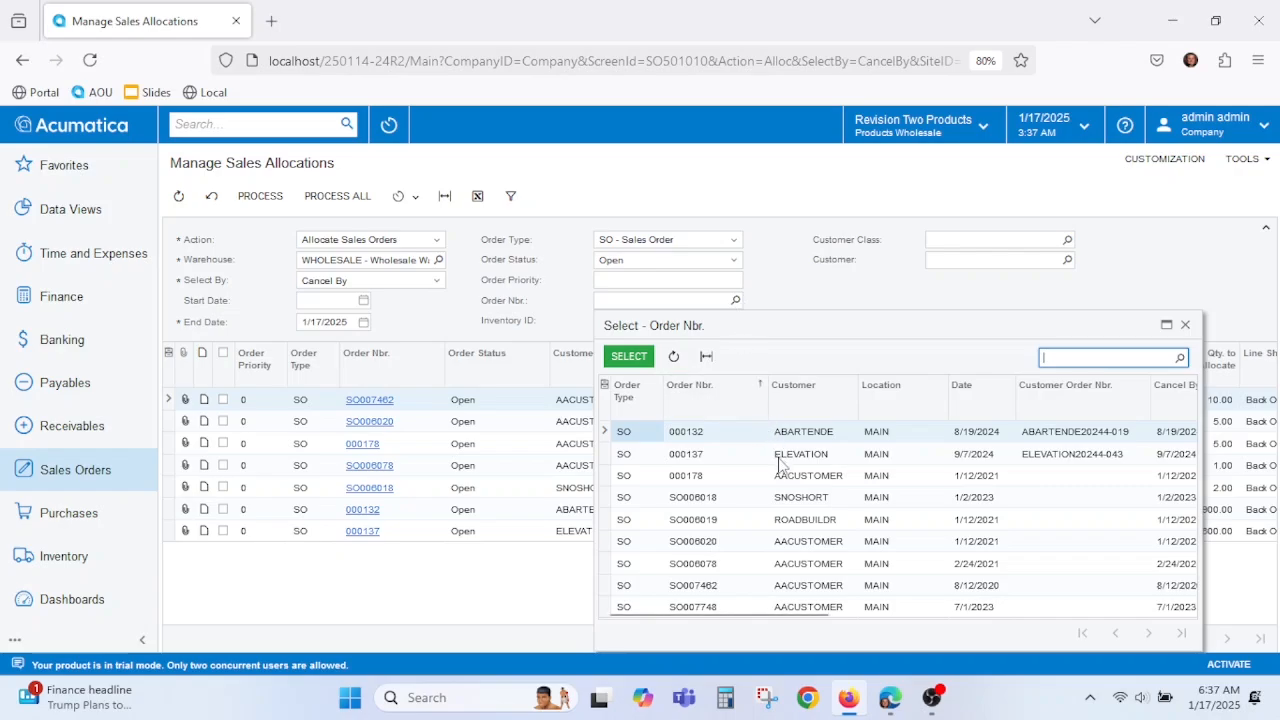
{"action": "left_click", "coordinate": [802, 500]}
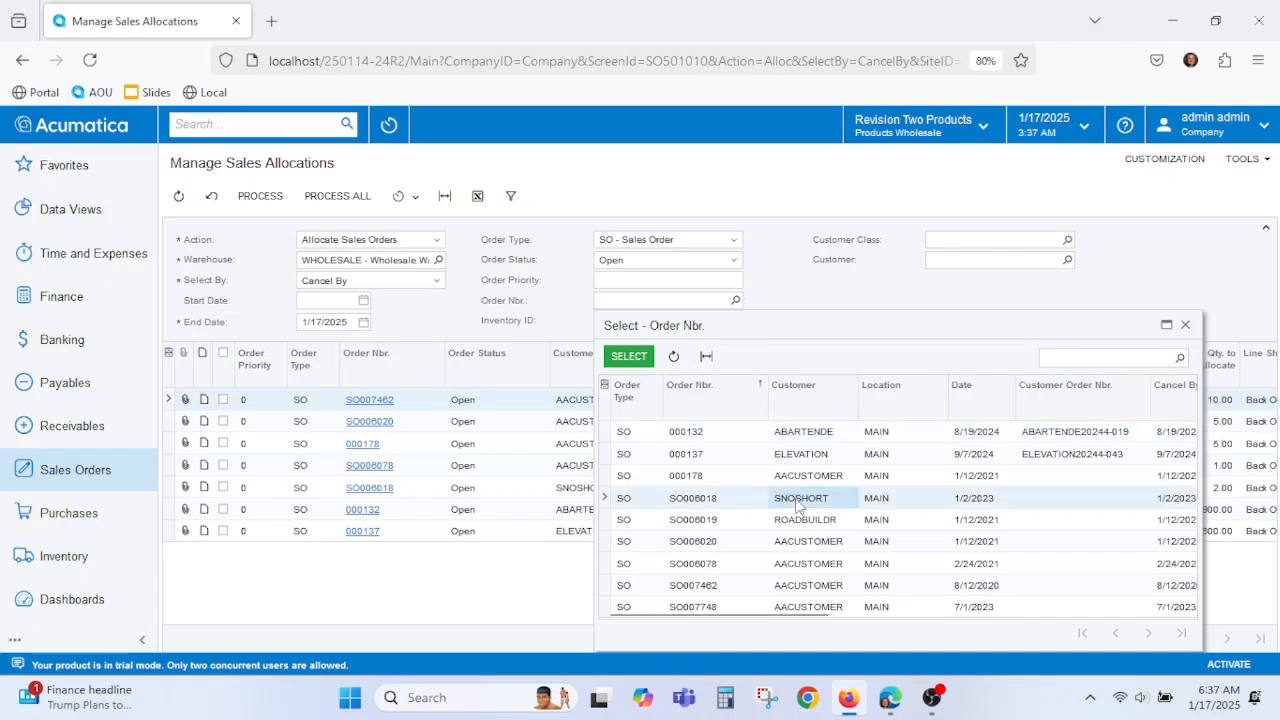
{"action": "left_click", "coordinate": [812, 524]}
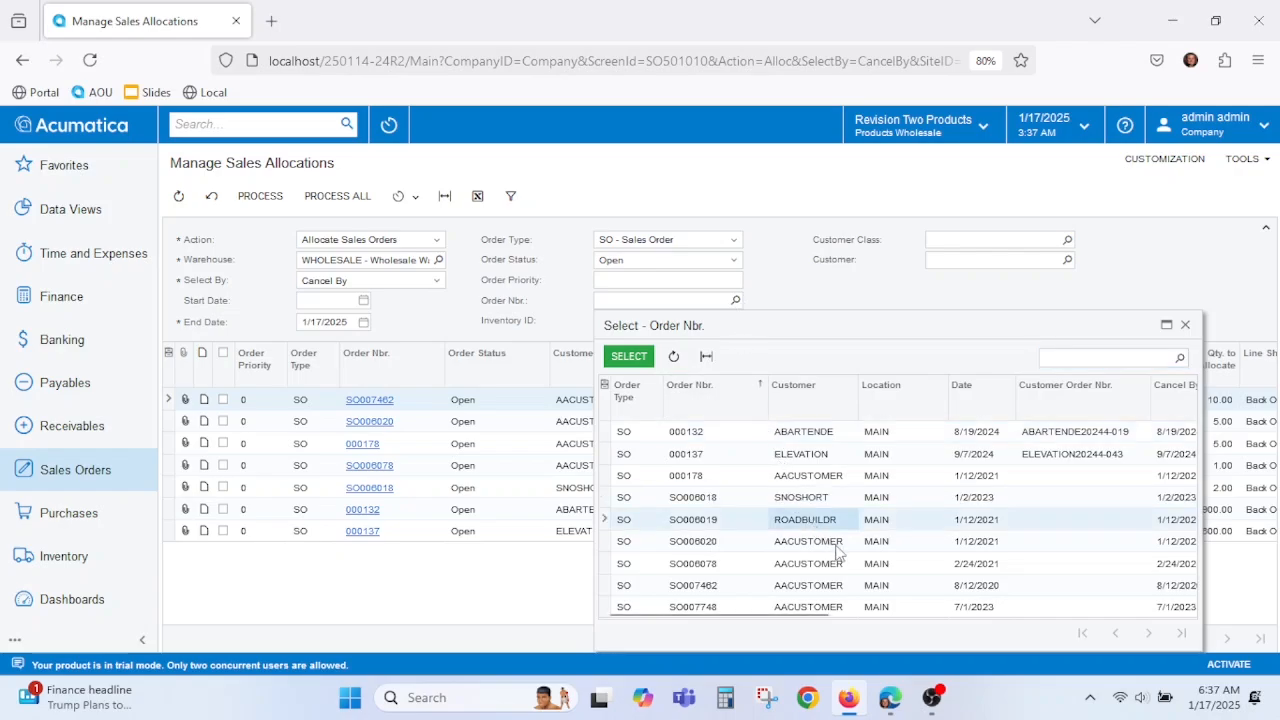
{"action": "left_click", "coordinate": [835, 546]}
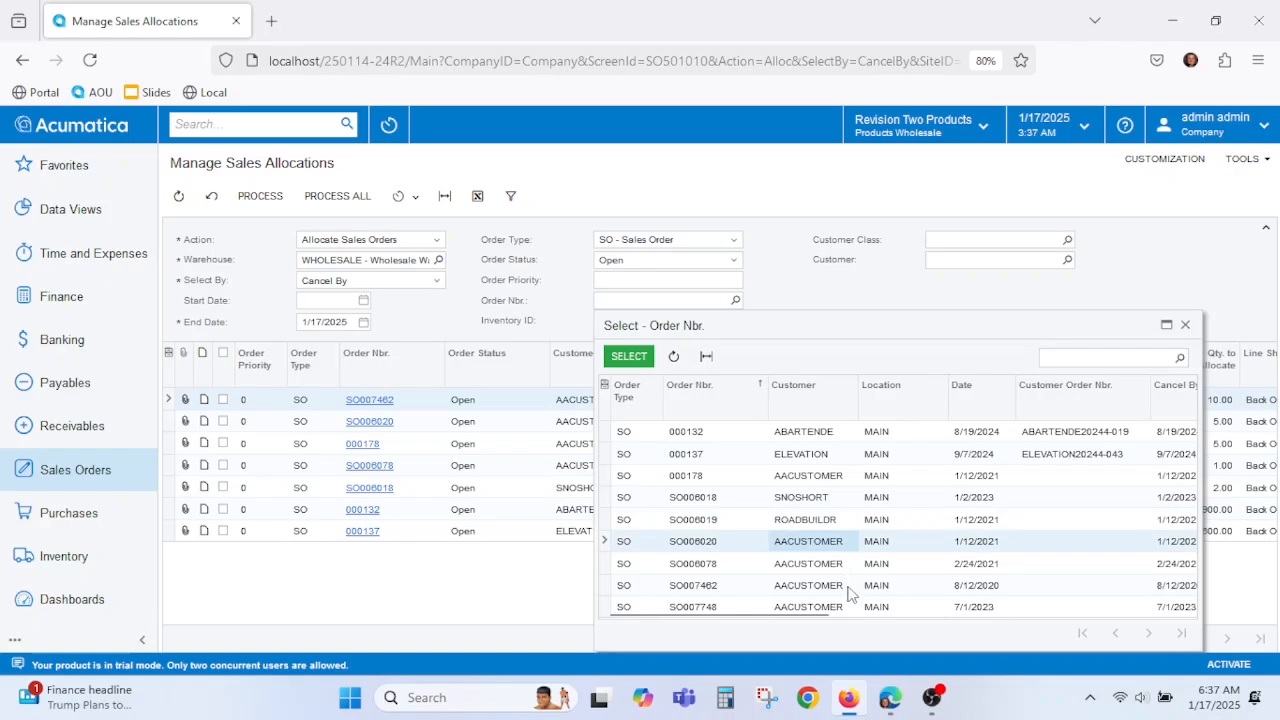
{"action": "left_click", "coordinate": [837, 286]}
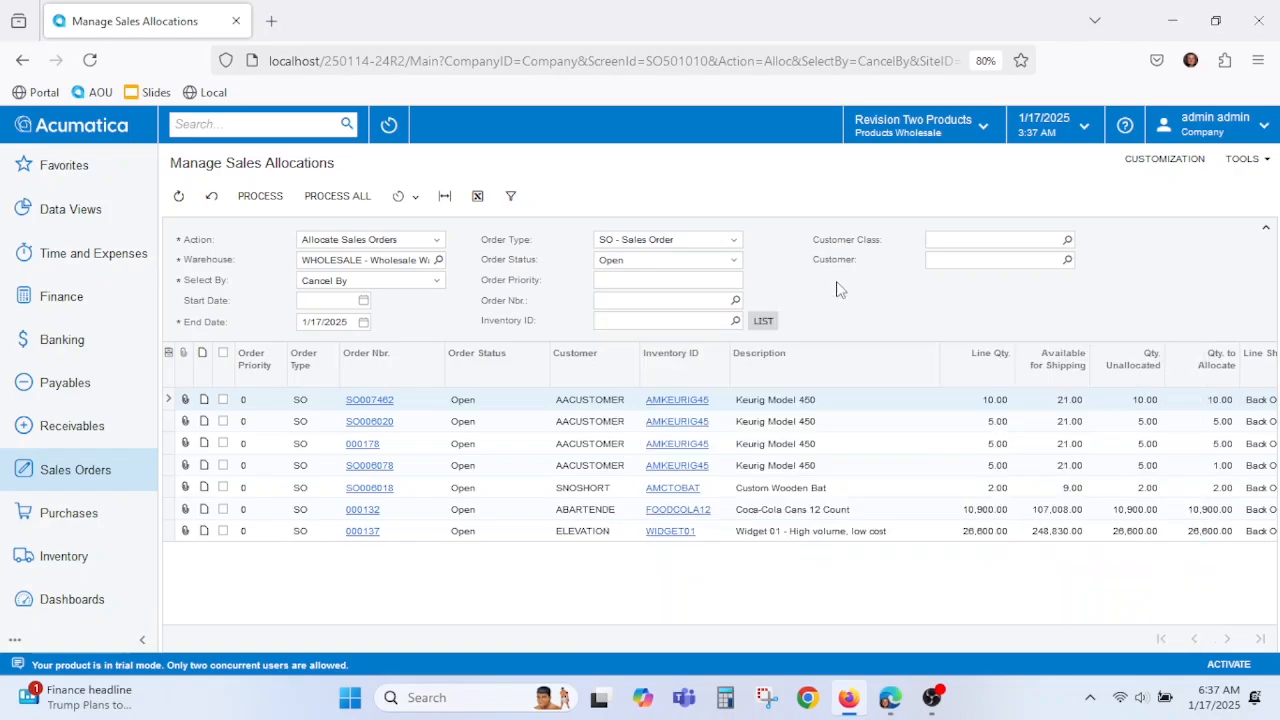
- Filter the orders by an inventory item list containing AMKEURIG45 and AACOMPUT01
{"action": "left_click", "coordinate": [699, 318]}
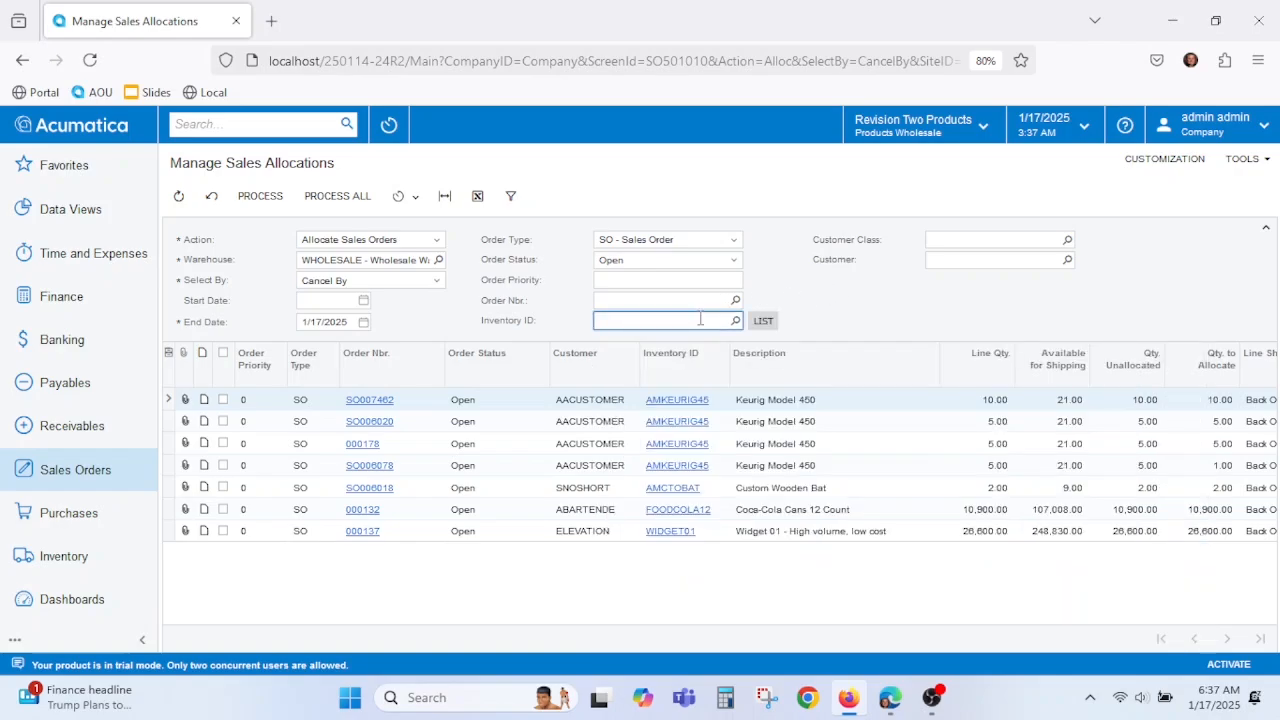
{"action": "left_click", "coordinate": [772, 322]}
{"action": "left_click_drag", "start_coordinate": [755, 358], "coordinate": [1008, 302]}
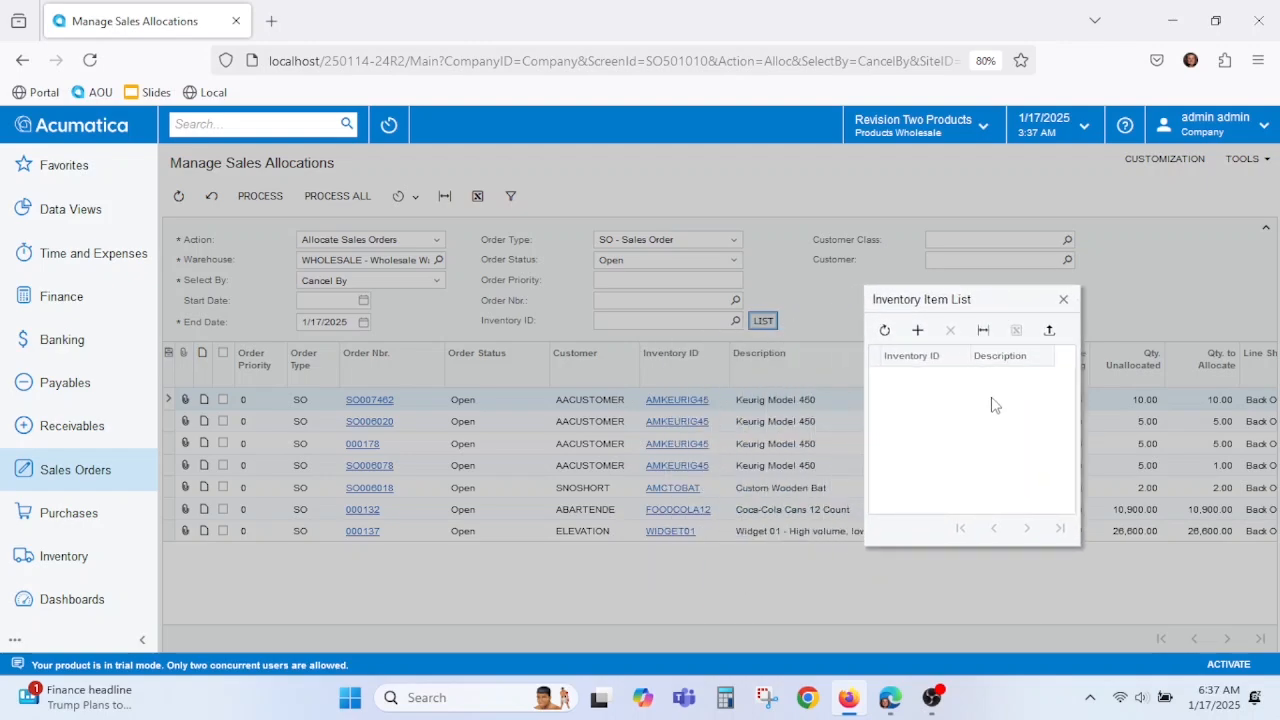
{"action": "left_click", "coordinate": [917, 331]}
{"action": "type", "text": "amk"}
{"action": "key", "text": "Tab"}
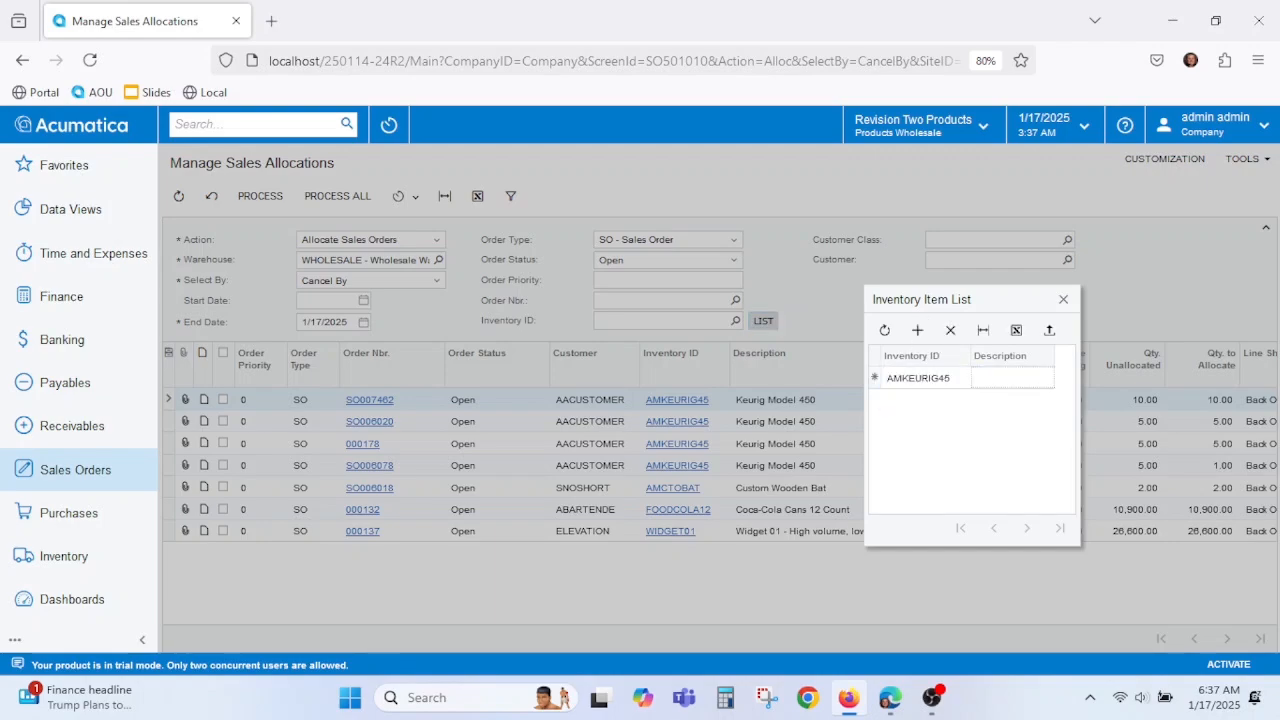
{"action": "left_click", "coordinate": [918, 332]}
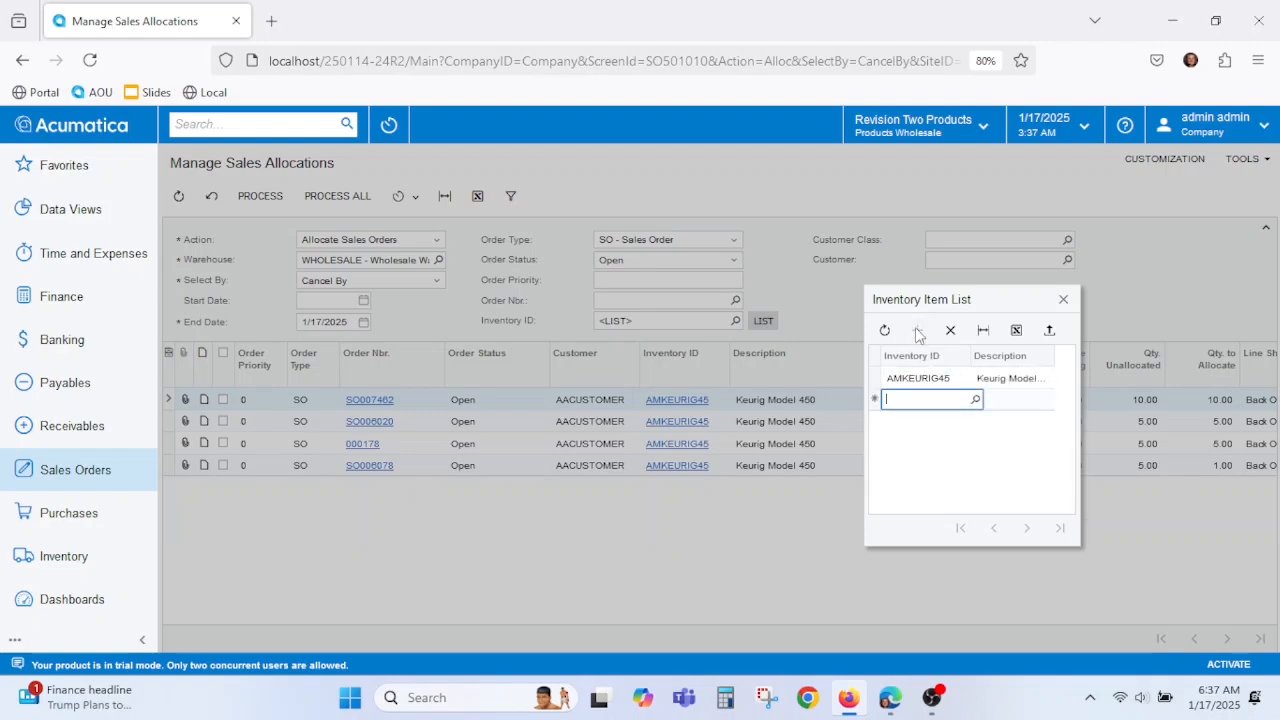
{"action": "type", "text": "aac"}
{"action": "key", "text": "Tab"}
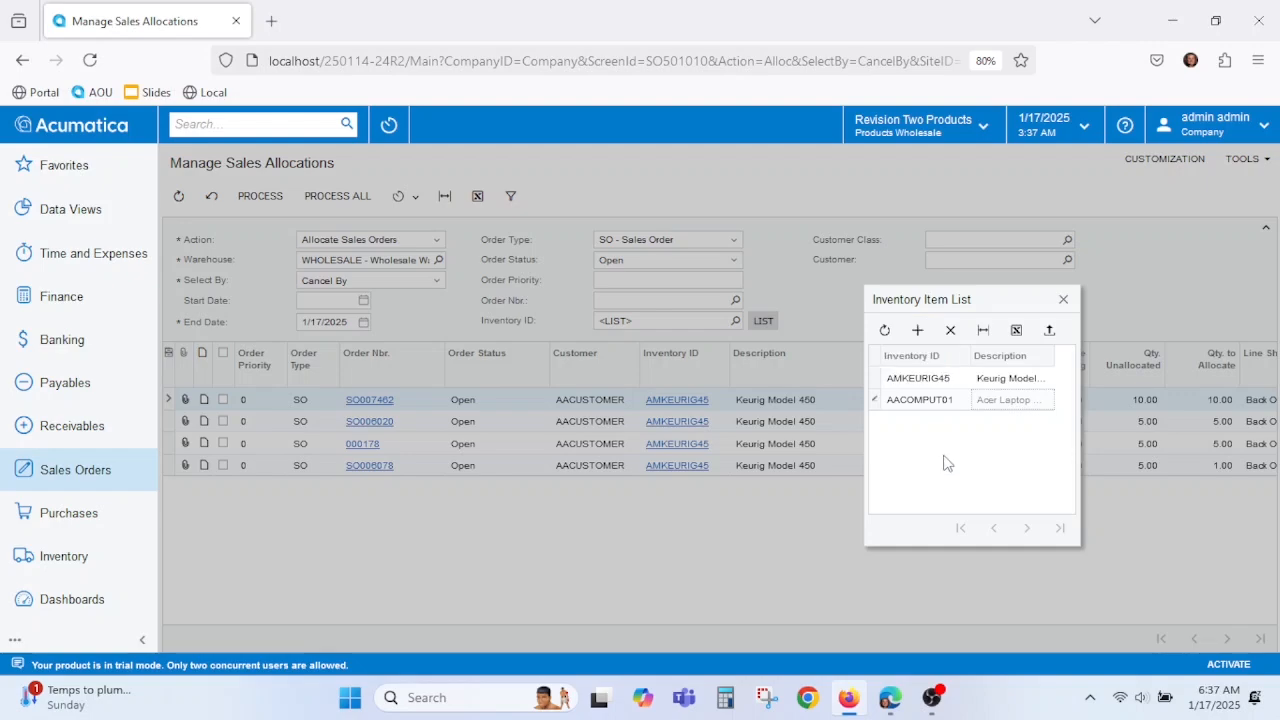
{"action": "left_click", "coordinate": [1064, 301]}
- Clear the Open status and SO - Sales Order type filters to include orders of every status and type
{"action": "left_click", "coordinate": [666, 262]}
{"action": "left_click", "coordinate": [603, 336]}
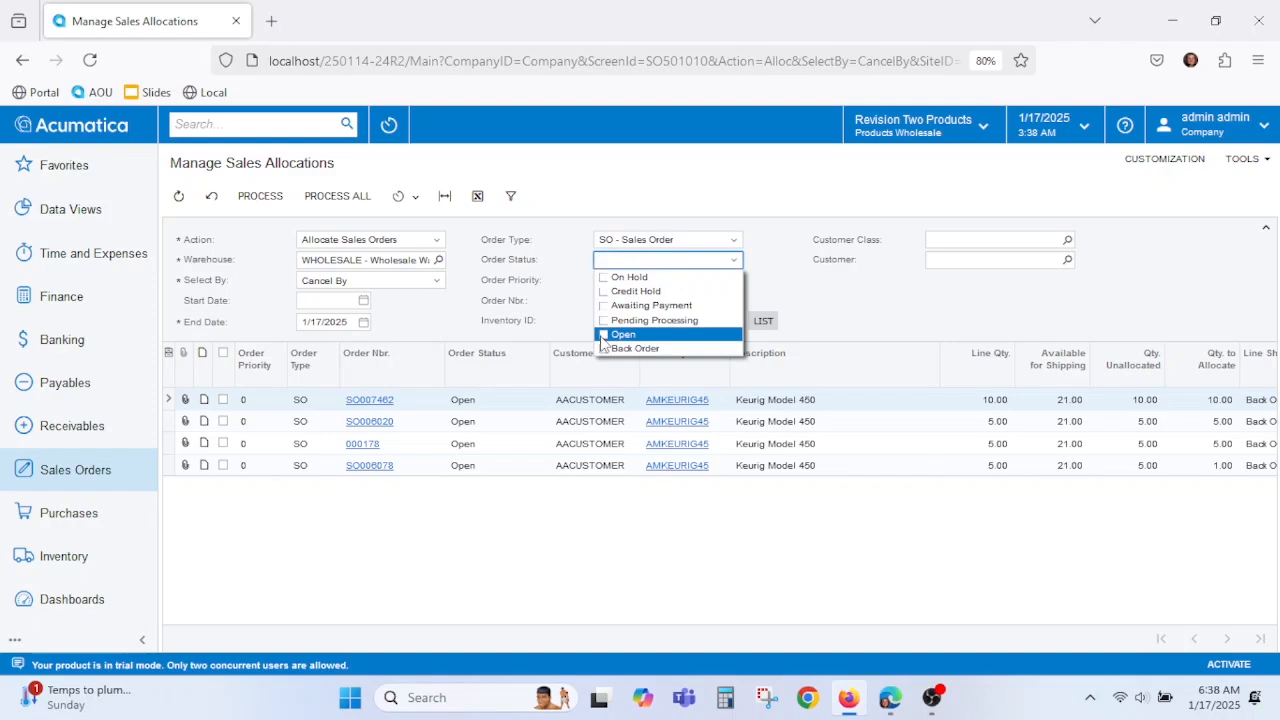
{"action": "left_click", "coordinate": [709, 239]}
{"action": "left_click", "coordinate": [600, 399]}
{"action": "left_click", "coordinate": [859, 307]}
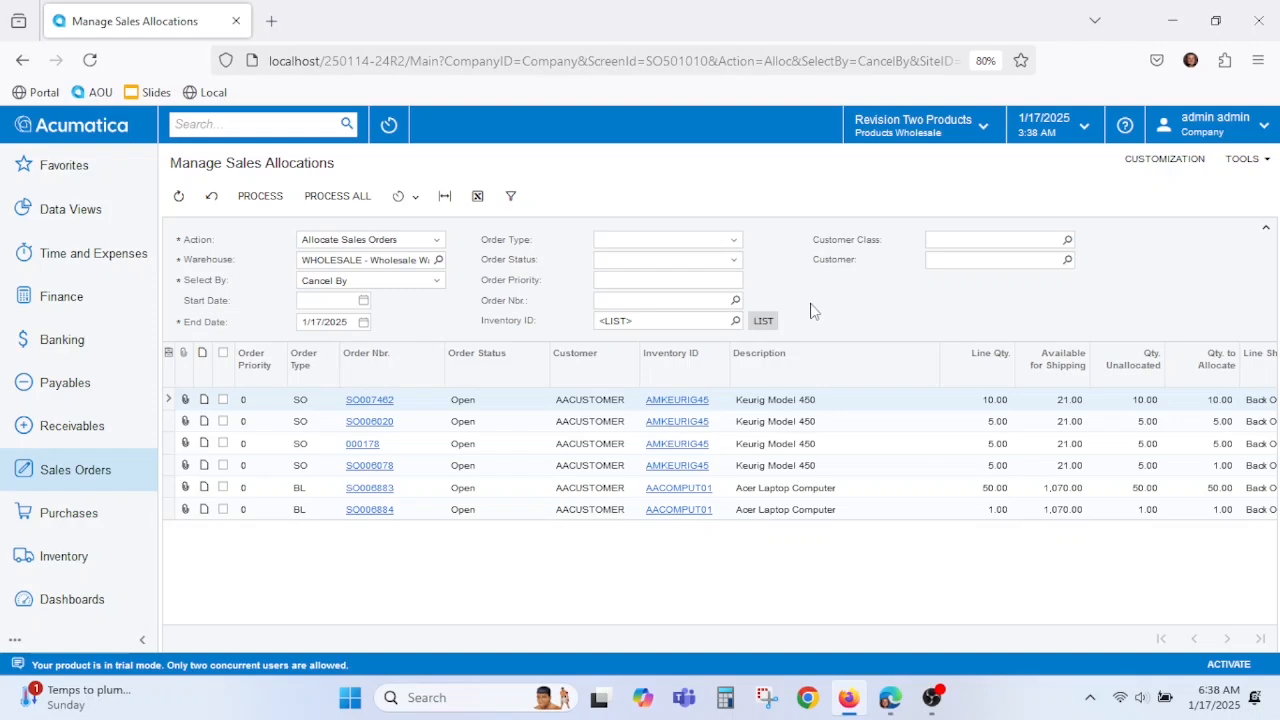
- Reopen the inventory item list to review its items and the option for deleting them, and close it
{"action": "left_click", "coordinate": [766, 323]}
{"action": "left_click", "coordinate": [764, 322]}
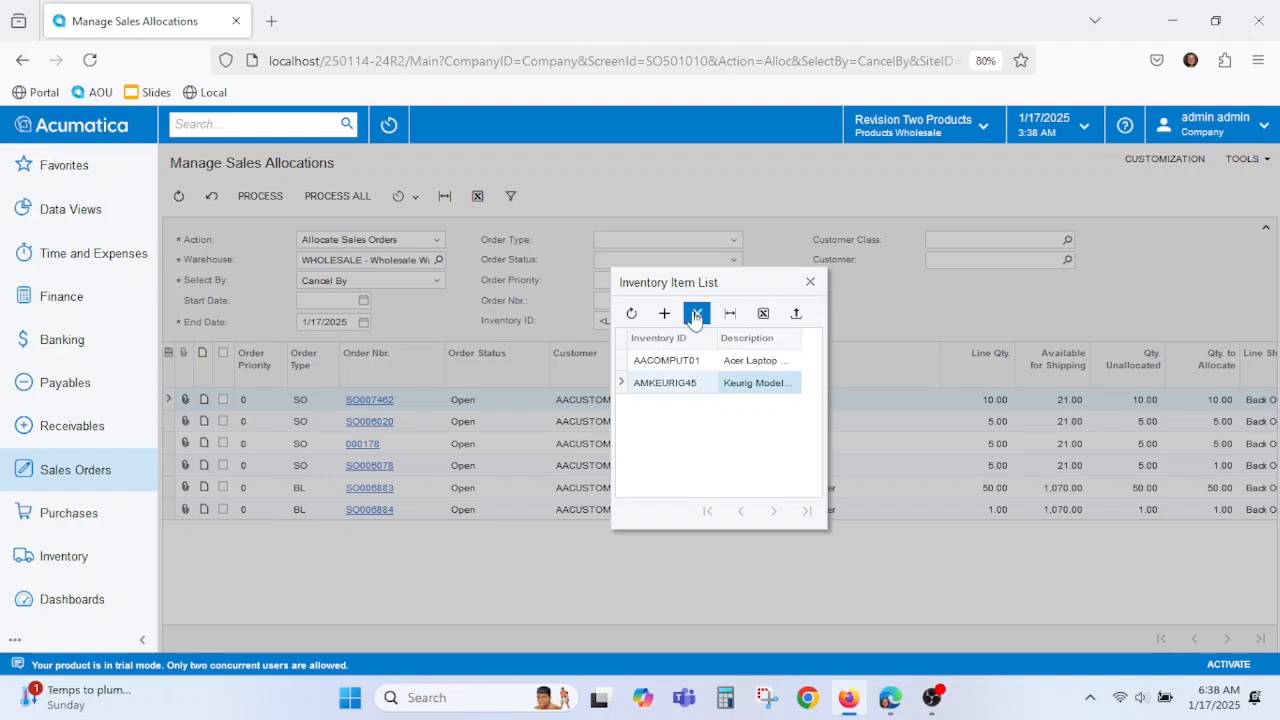
{"action": "left_click", "coordinate": [810, 282]}
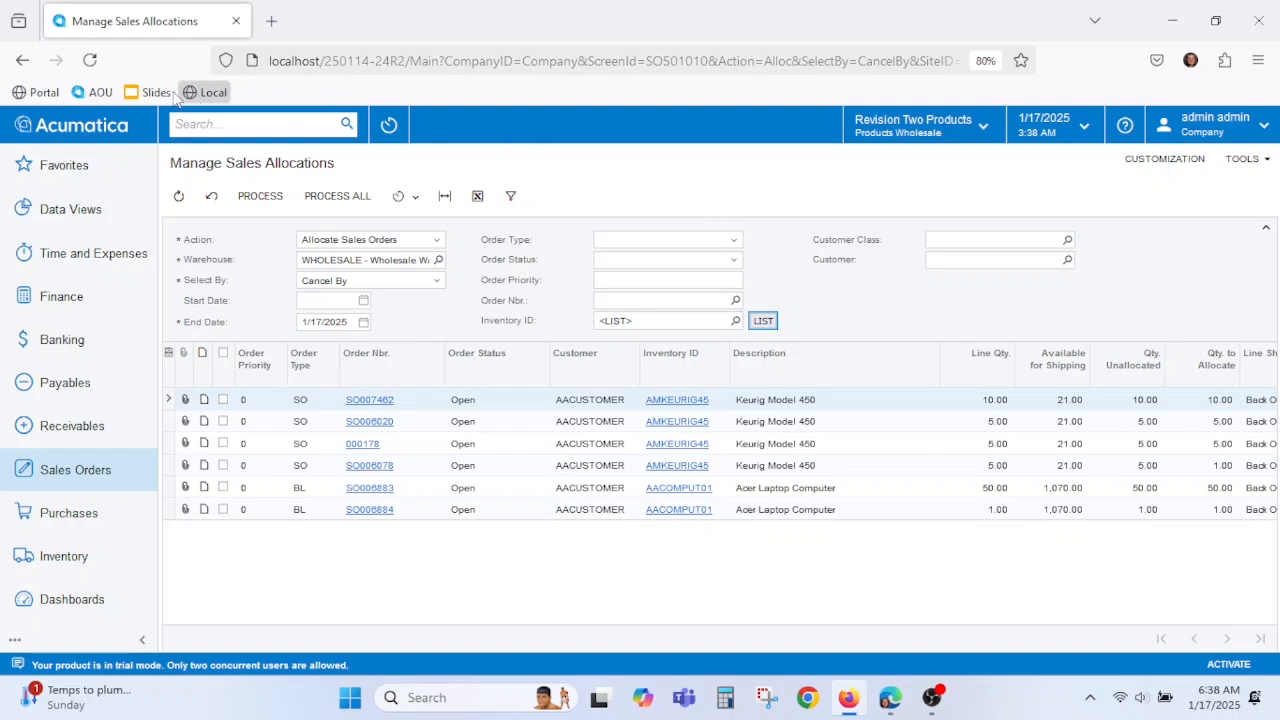
- Reload the page to clear the inventory item list filter, and filter the orders by the LOCAL customer class
{"action": "left_click", "coordinate": [90, 60]}
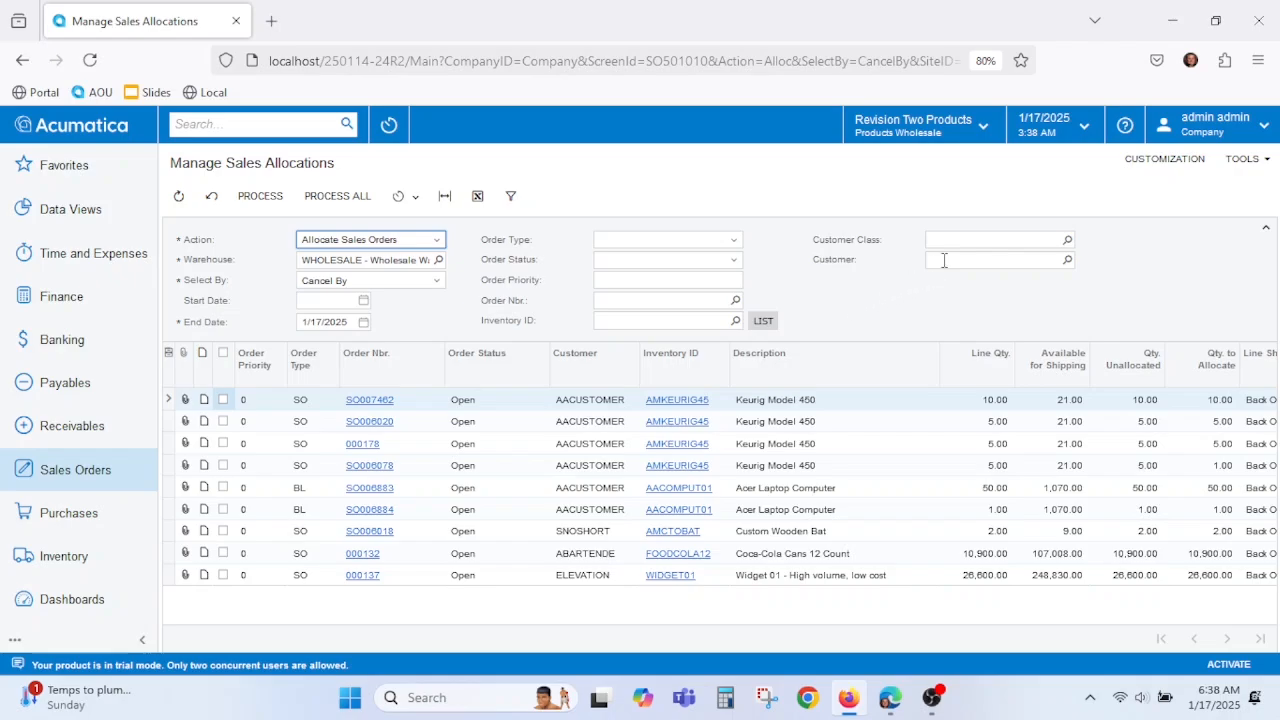
{"action": "left_click", "coordinate": [982, 243]}
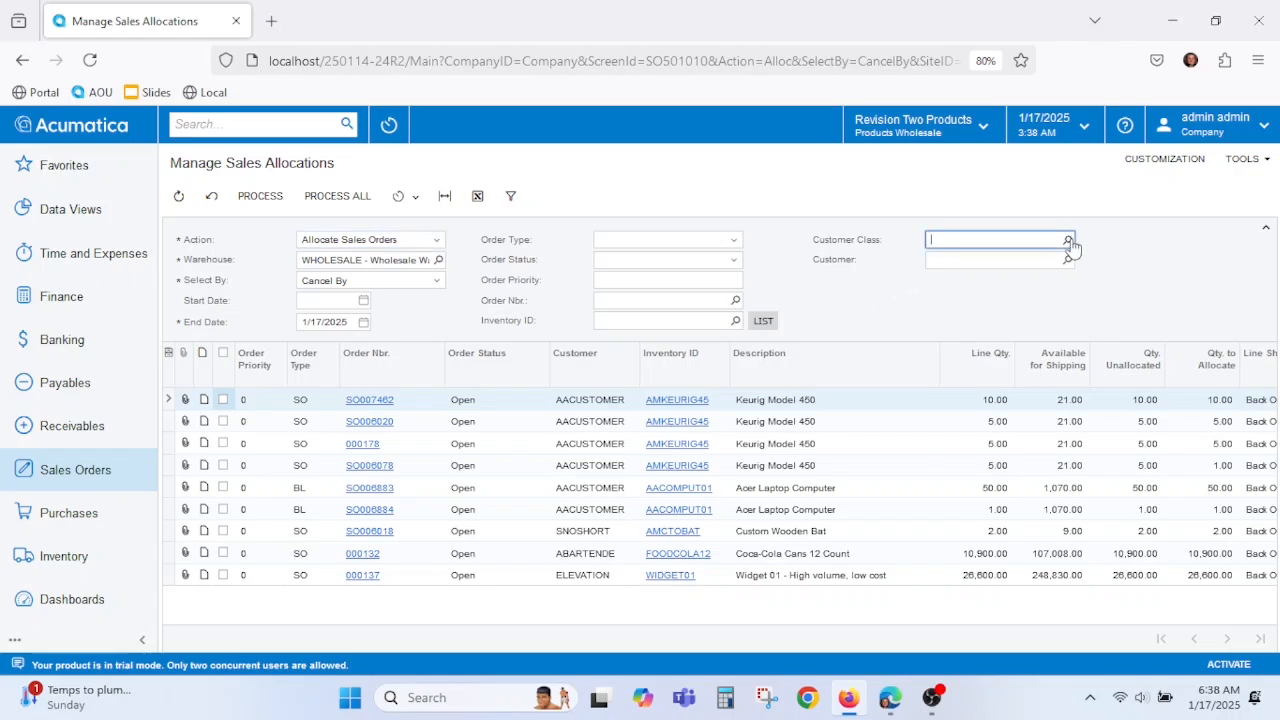
{"action": "left_click", "coordinate": [1022, 259]}
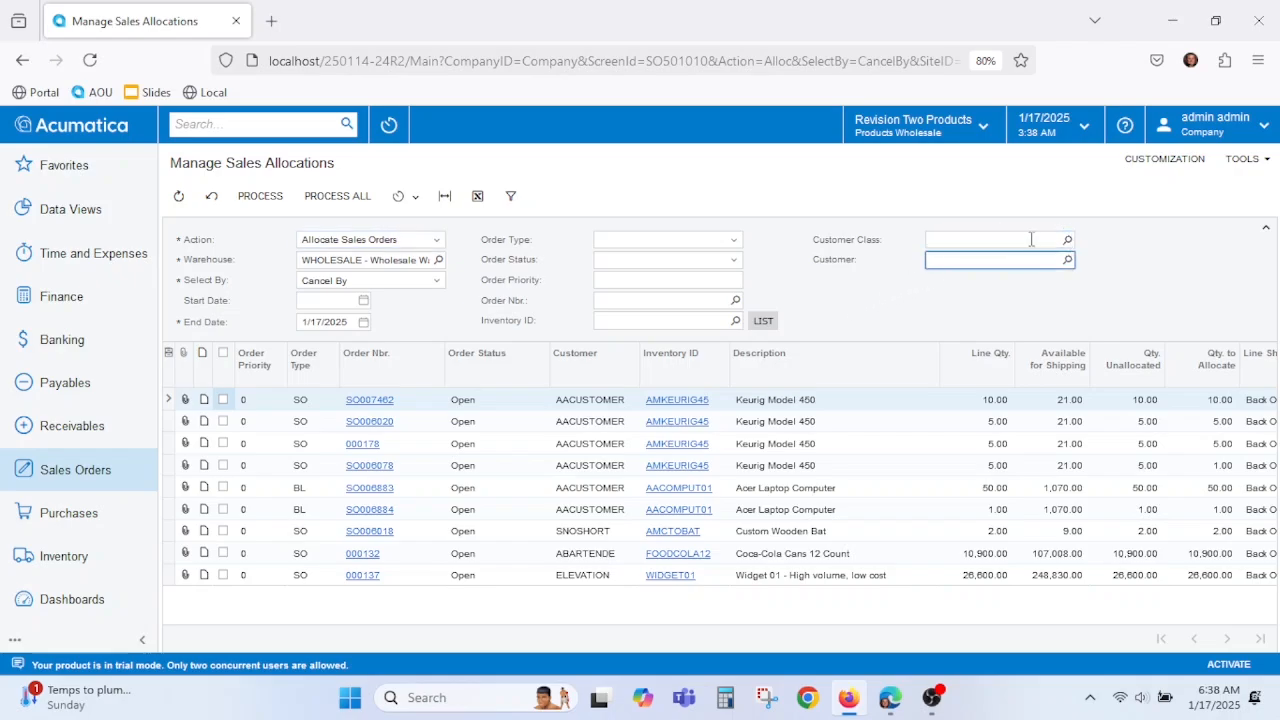
{"action": "left_click", "coordinate": [1067, 240]}
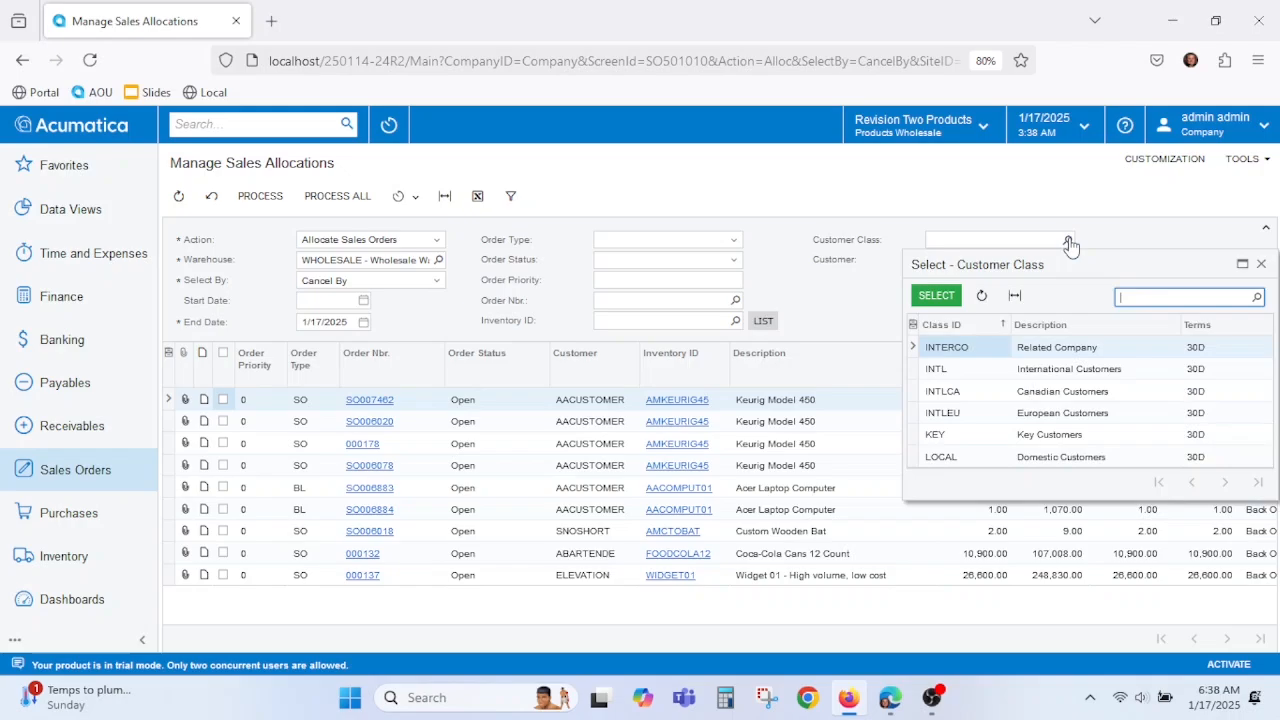
{"action": "left_click", "coordinate": [993, 458]}
{"action": "left_click", "coordinate": [935, 296]}
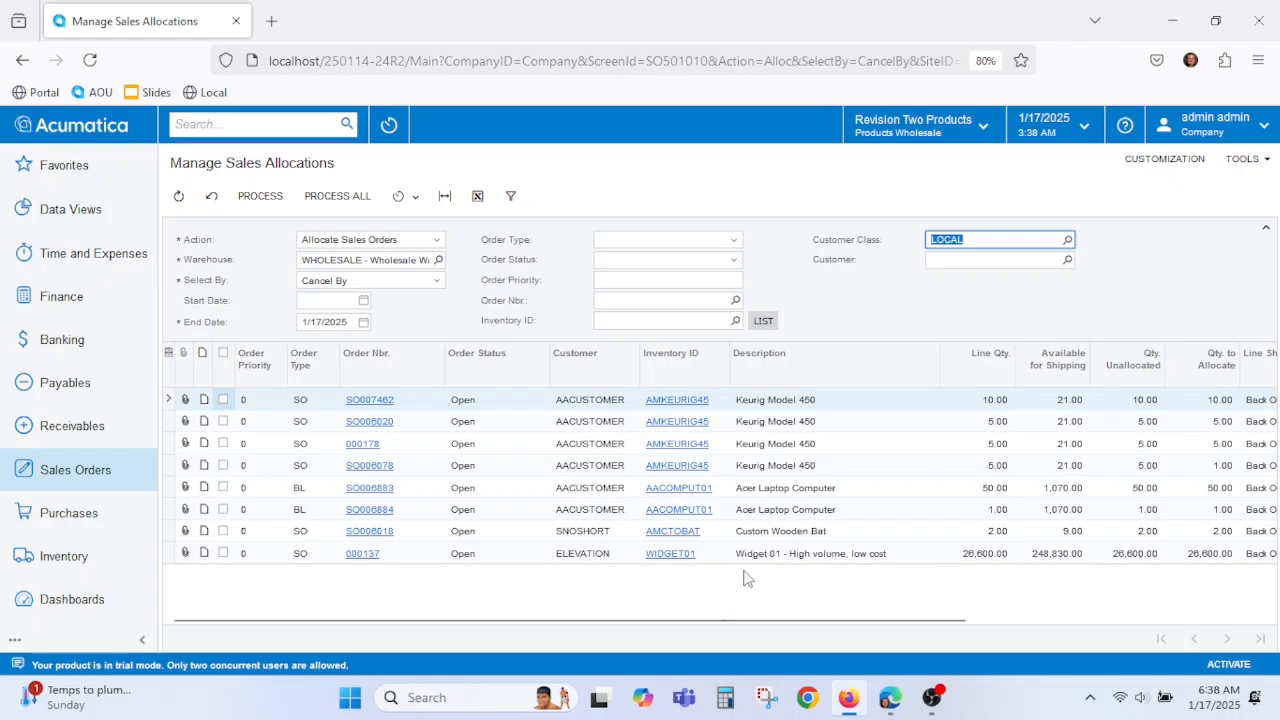
- Narrow the orders further to the customer Alta Ace
{"action": "left_click", "coordinate": [1067, 261]}
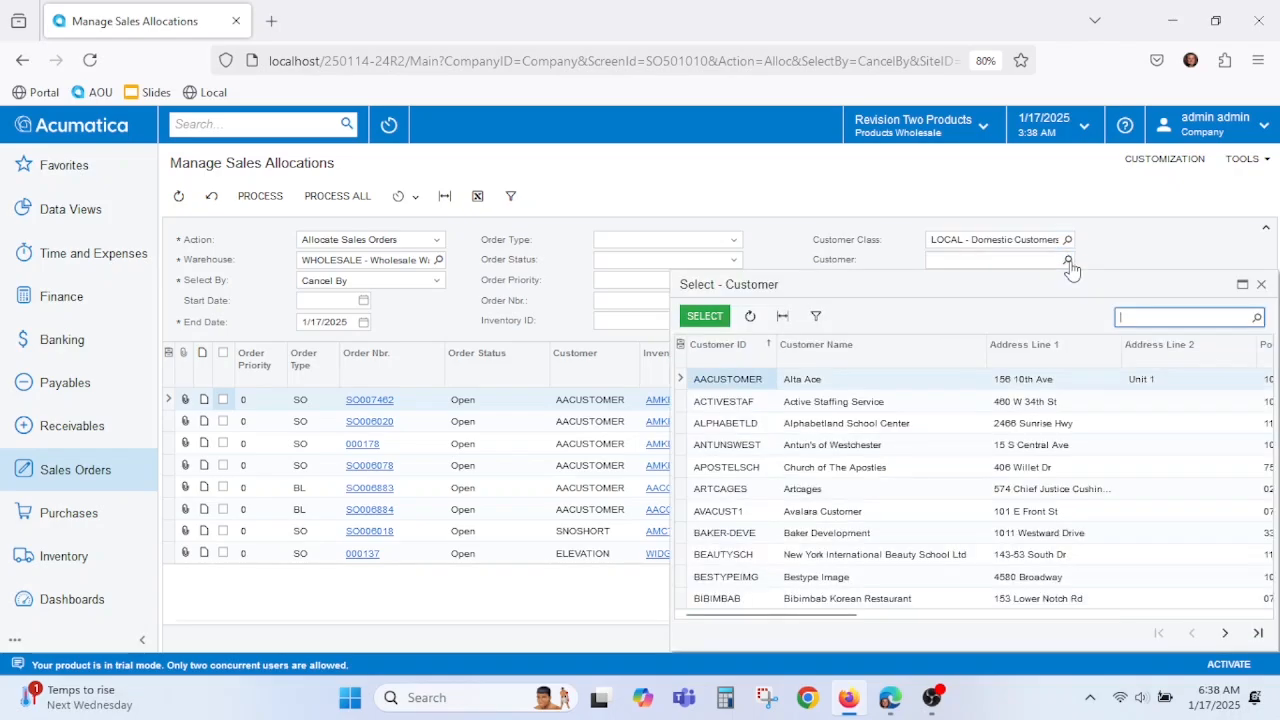
{"action": "left_click", "coordinate": [827, 387]}
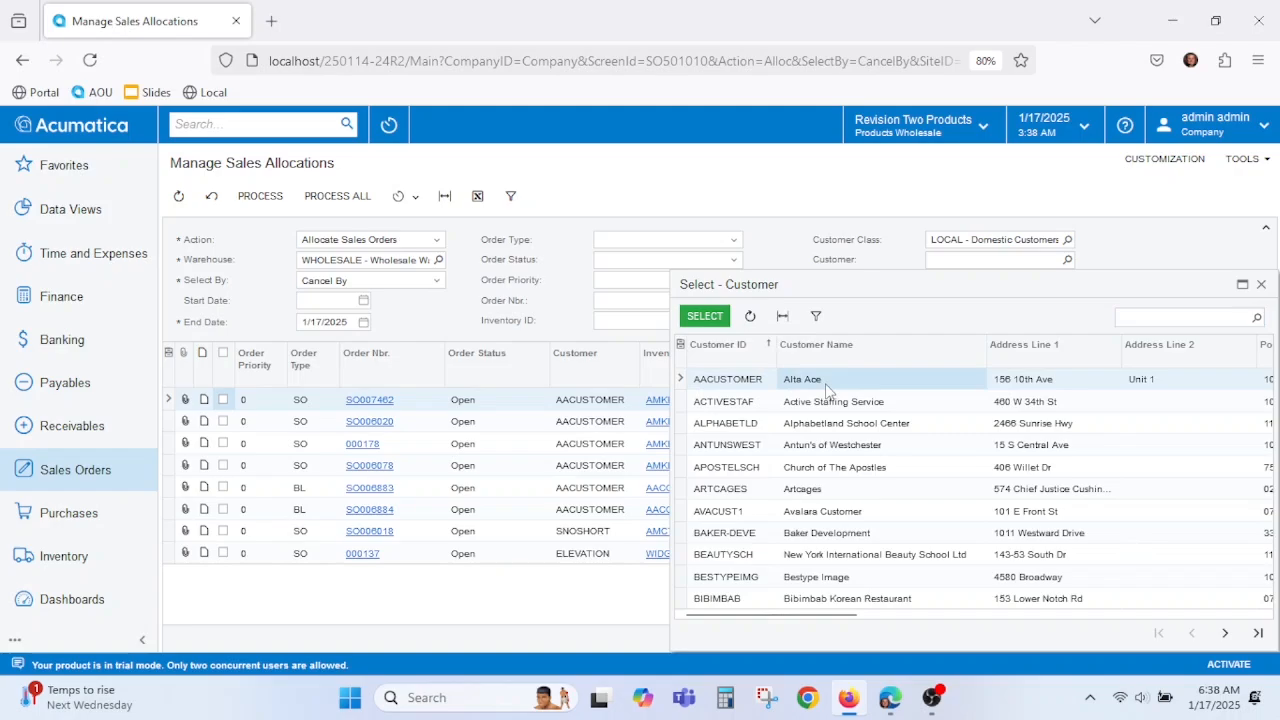
{"action": "left_click", "coordinate": [705, 317]}
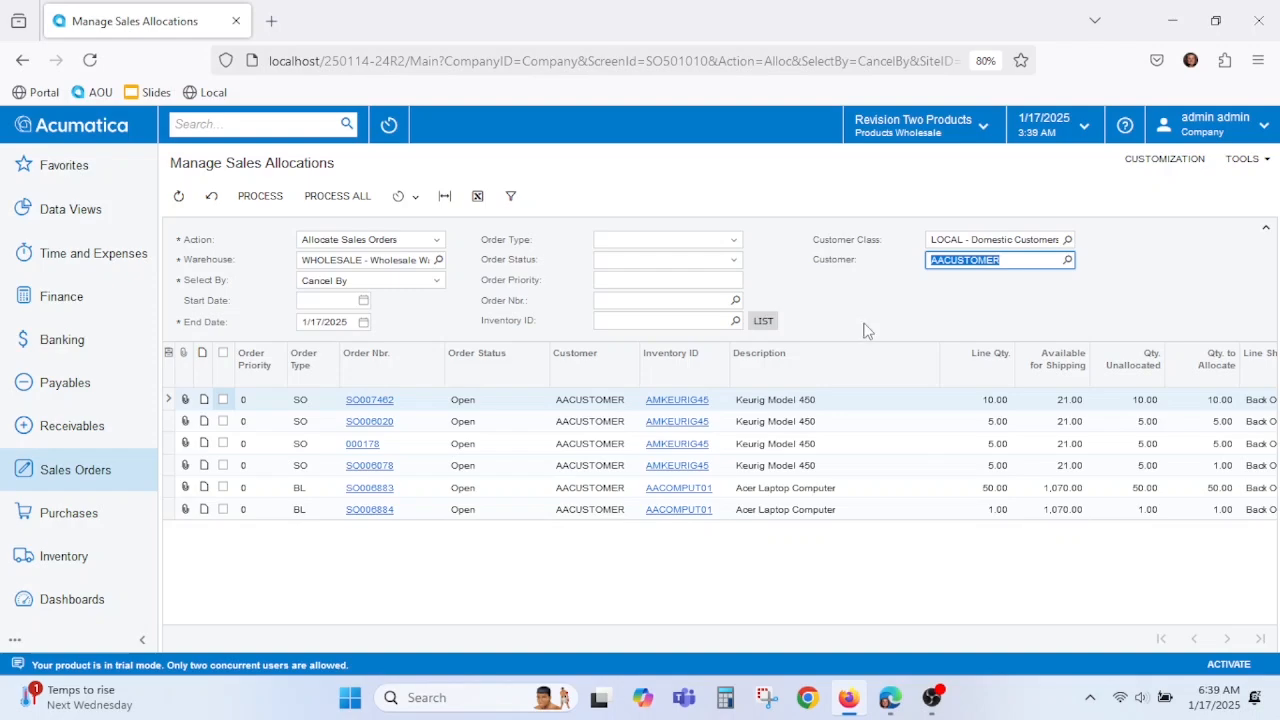
- Clear the Customer and Customer Class filters to include orders of all customers
{"action": "key", "text": "Delete"}
{"action": "left_click", "coordinate": [988, 243]}
{"action": "key", "text": "Delete"}
{"action": "left_click", "coordinate": [850, 307]}
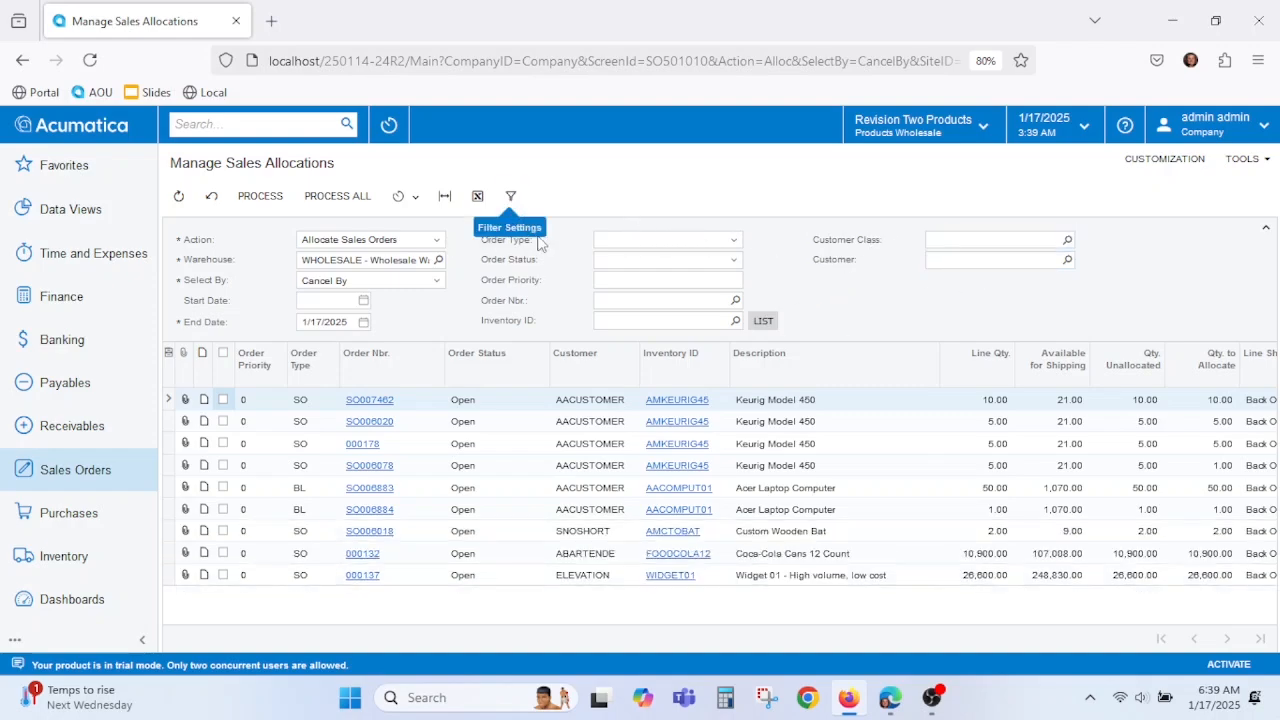
- Show the order line date columns, and open the grid's filter settings to check which saved filters are available
{"action": "left_click", "coordinate": [300, 424]}
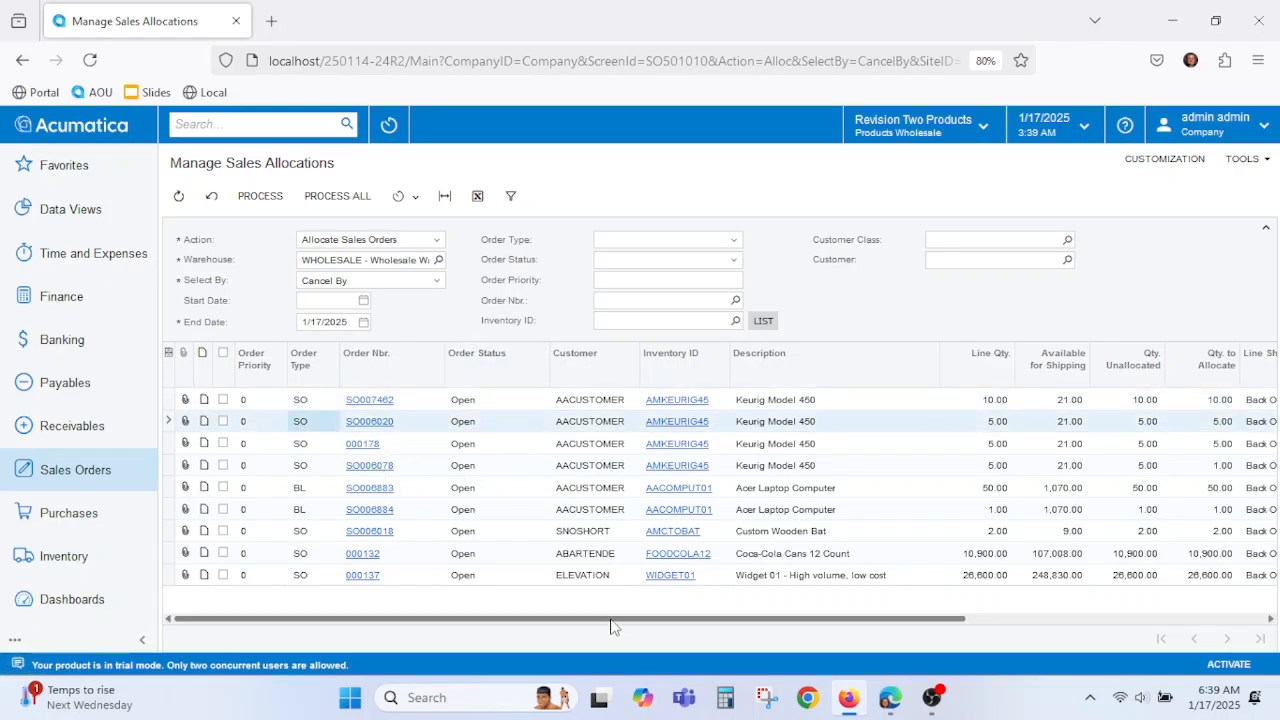
{"action": "left_click_drag", "start_coordinate": [613, 626], "coordinate": [1000, 628]}
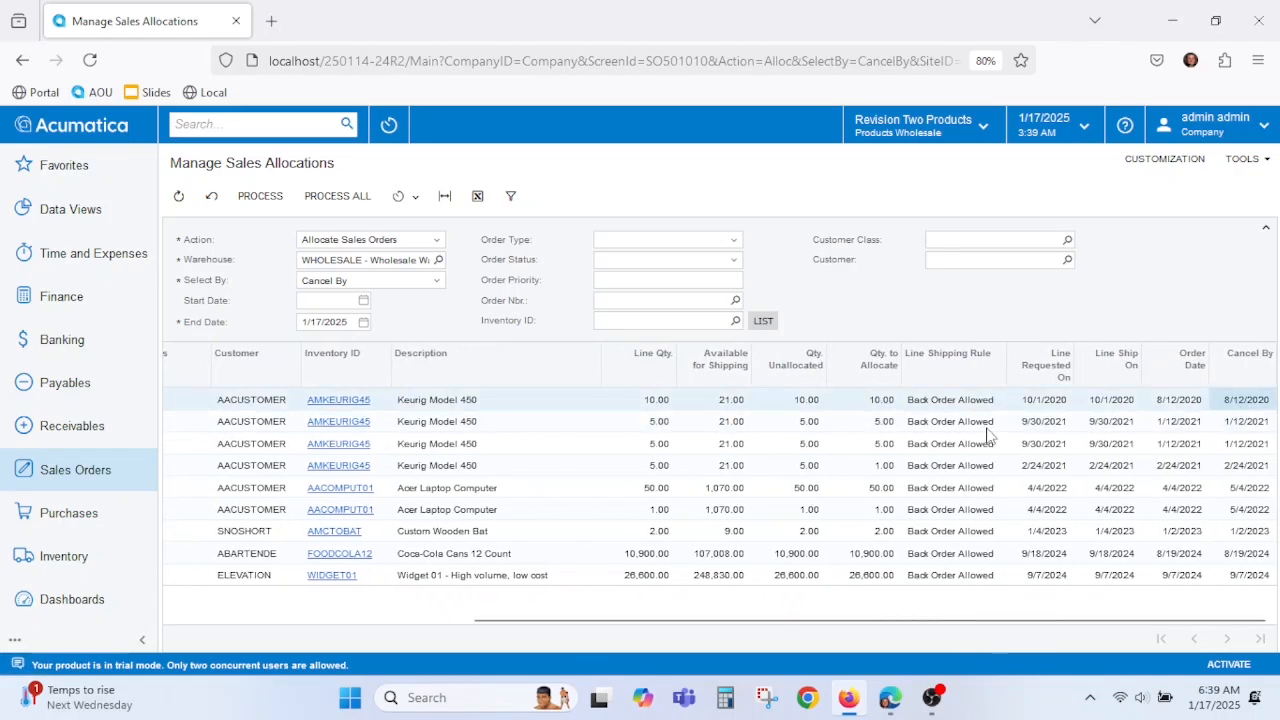
{"action": "left_click", "coordinate": [515, 196]}
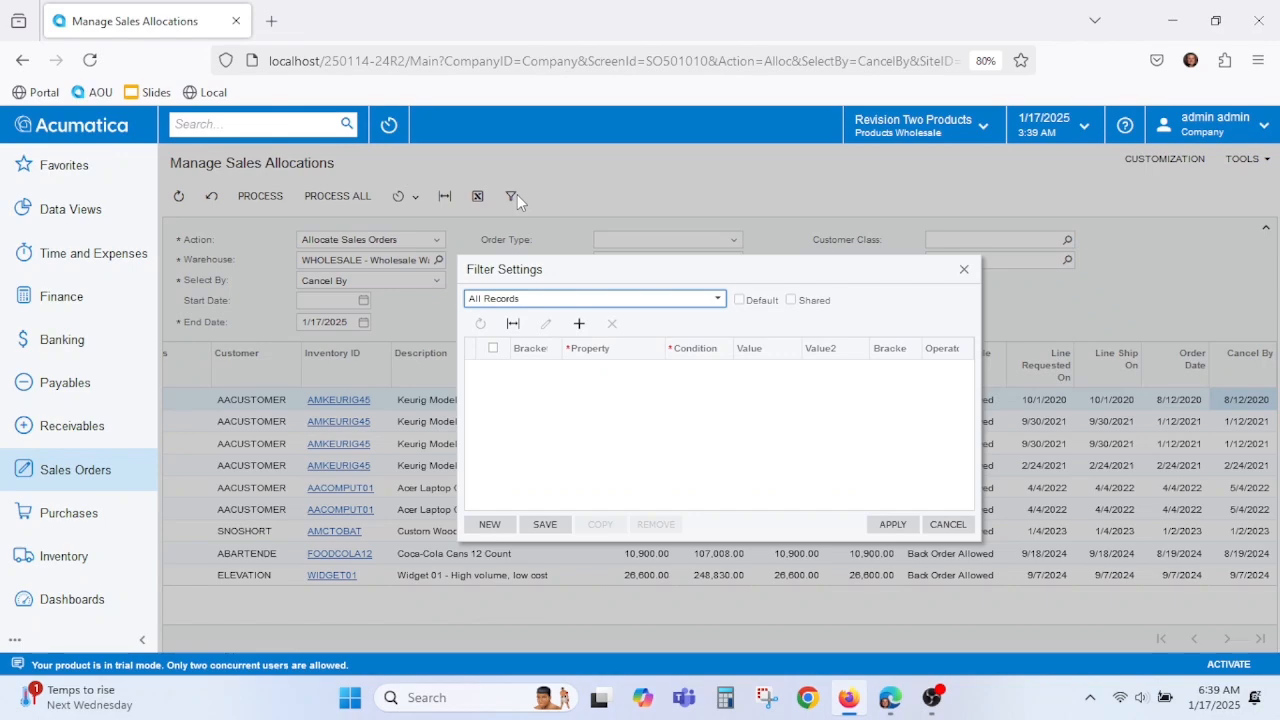
{"action": "left_click", "coordinate": [719, 301]}
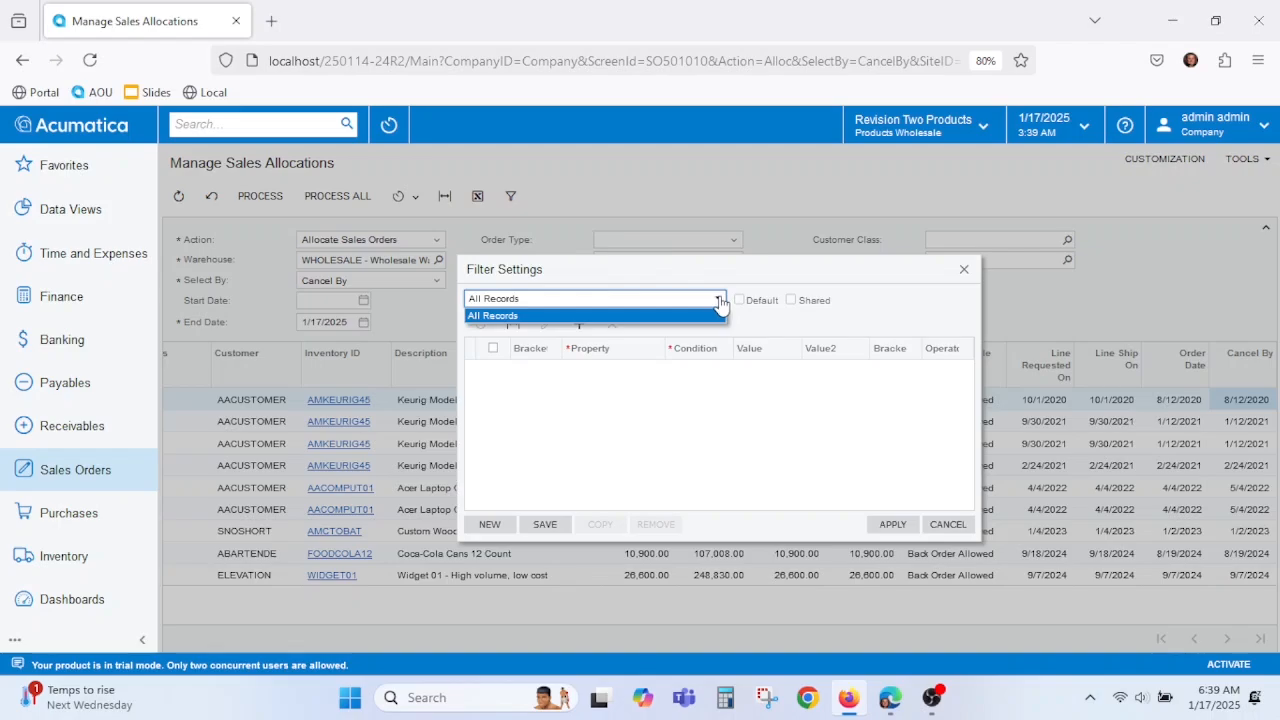
{"action": "left_click", "coordinate": [869, 311]}
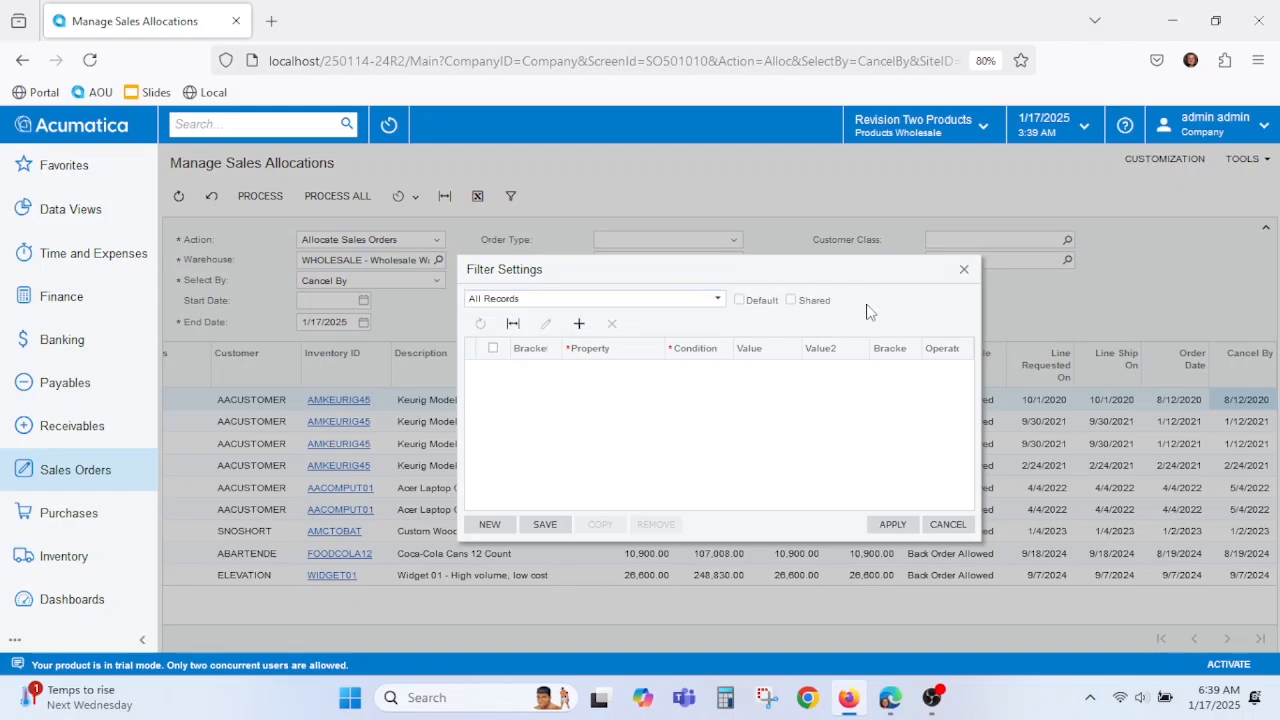
- Add a filter condition requiring Customer to equal Alta Ace, combined with And
{"action": "left_click", "coordinate": [579, 329]}
{"action": "left_click", "coordinate": [607, 378]}
{"action": "left_click", "coordinate": [667, 371]}
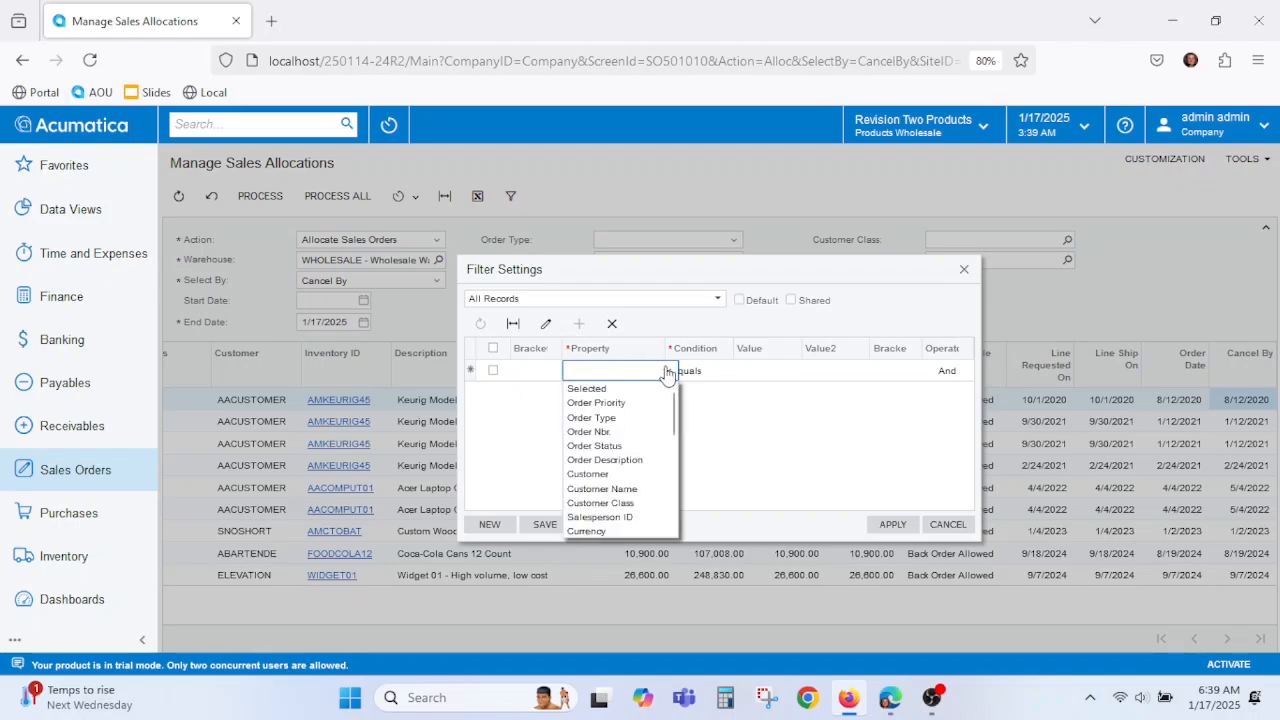
{"action": "left_click", "coordinate": [608, 474]}
{"action": "key", "text": "Tab"}
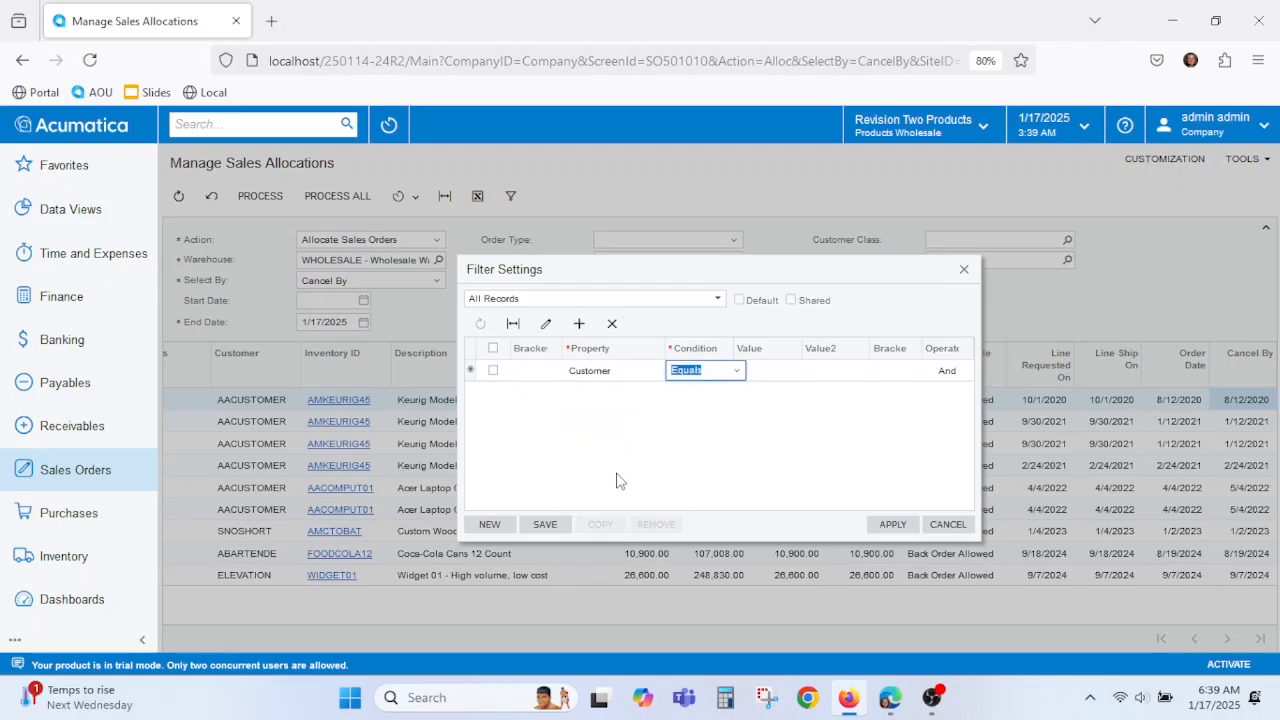
{"action": "key", "text": "Tab"}
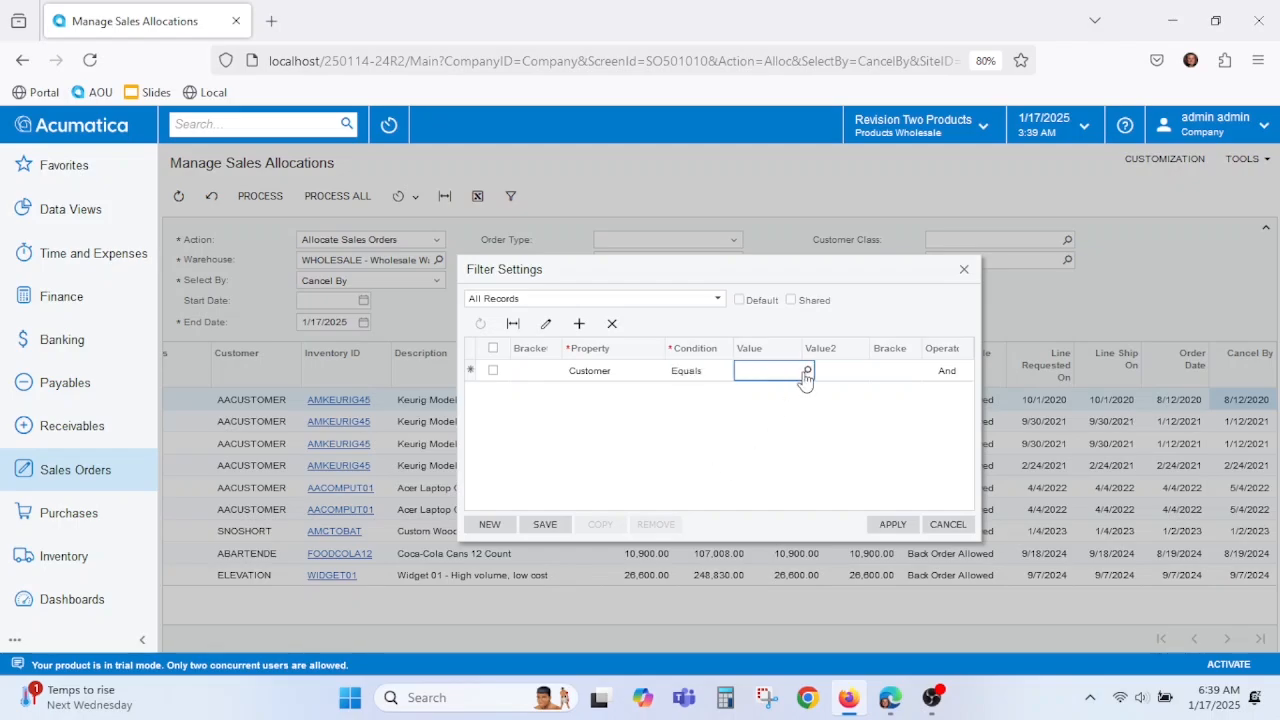
{"action": "left_click", "coordinate": [806, 370]}
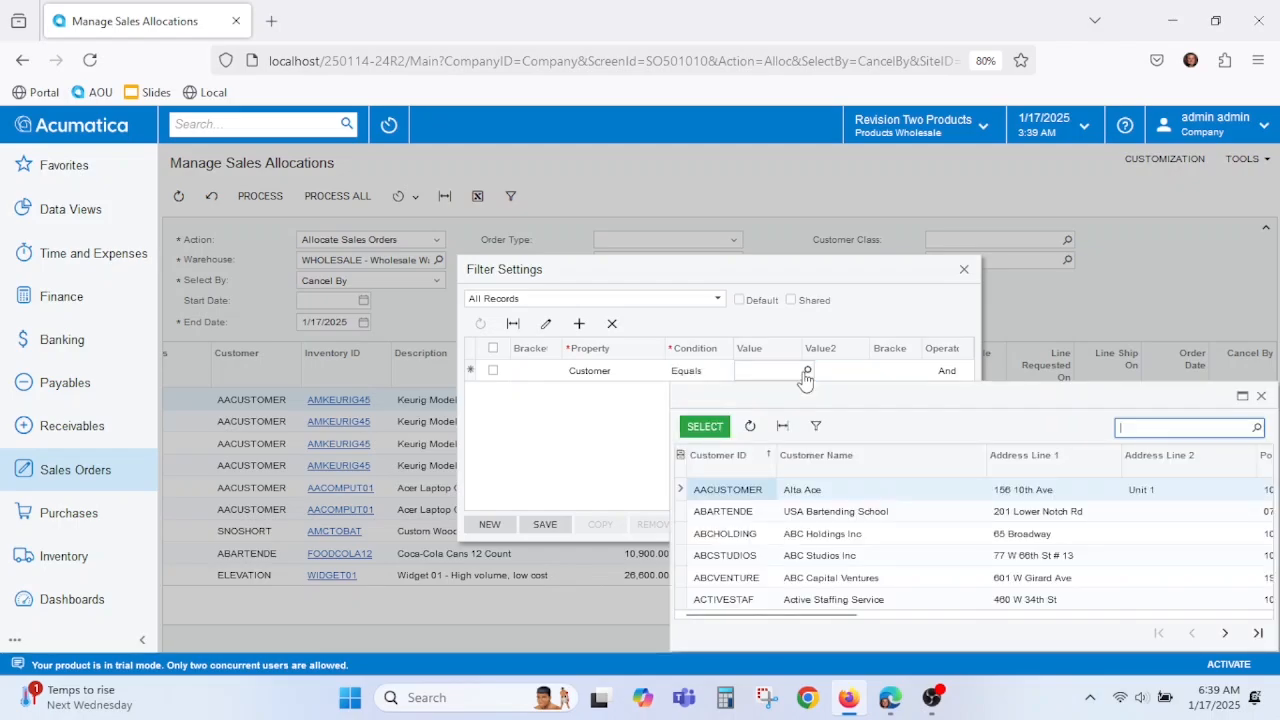
{"action": "left_click", "coordinate": [788, 492]}
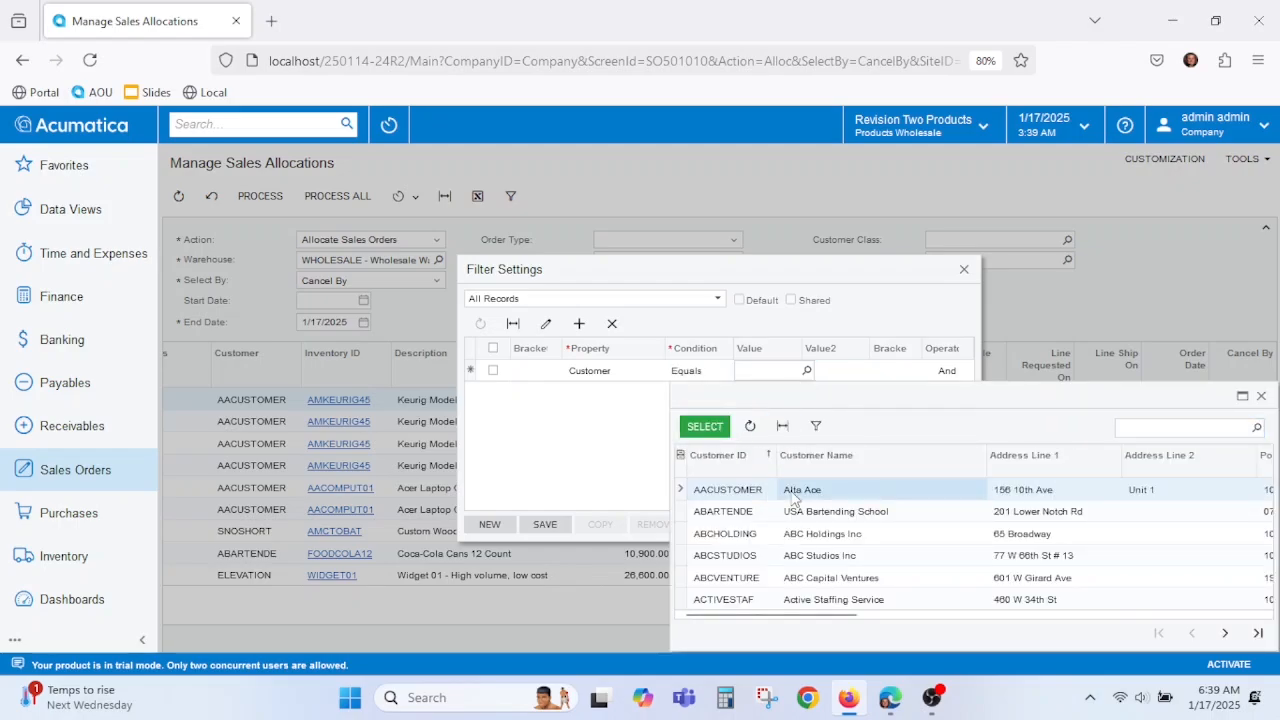
{"action": "left_click", "coordinate": [705, 427]}
{"action": "key", "text": "Tab"}
{"action": "key", "text": "Tab"}
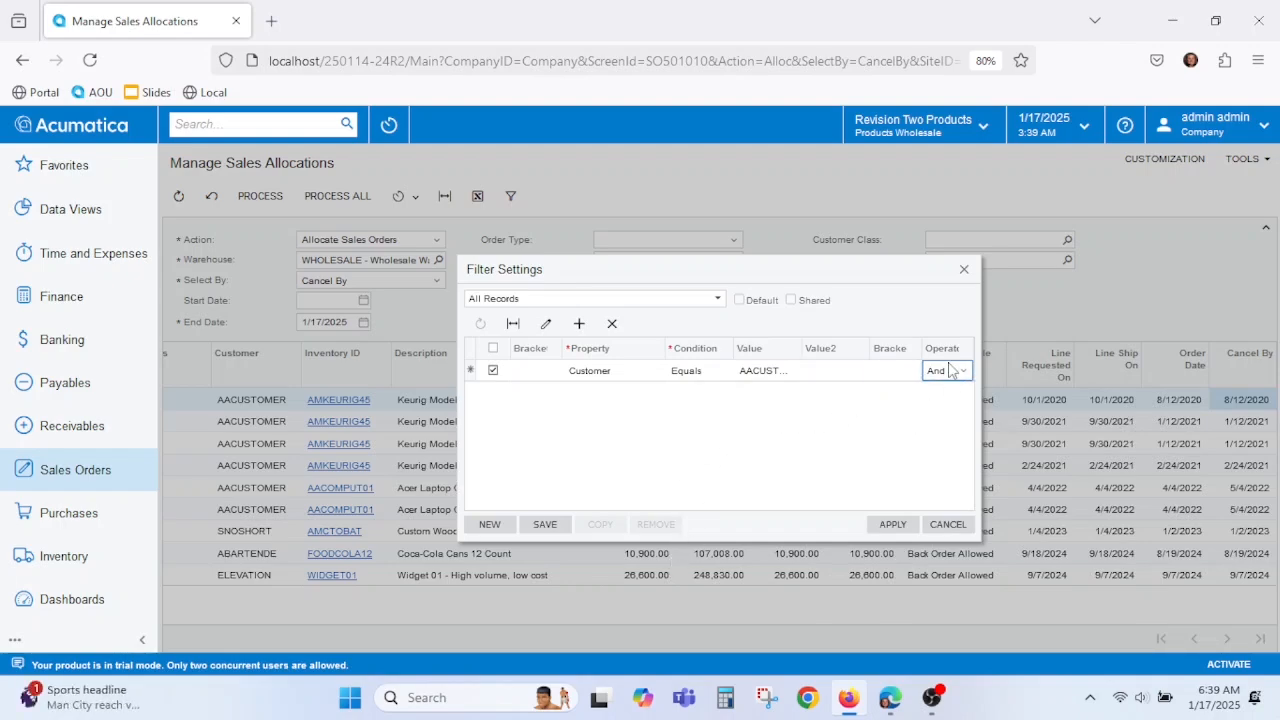
- Add a second filter condition requiring Order Type to equal SO
{"action": "left_click", "coordinate": [578, 325]}
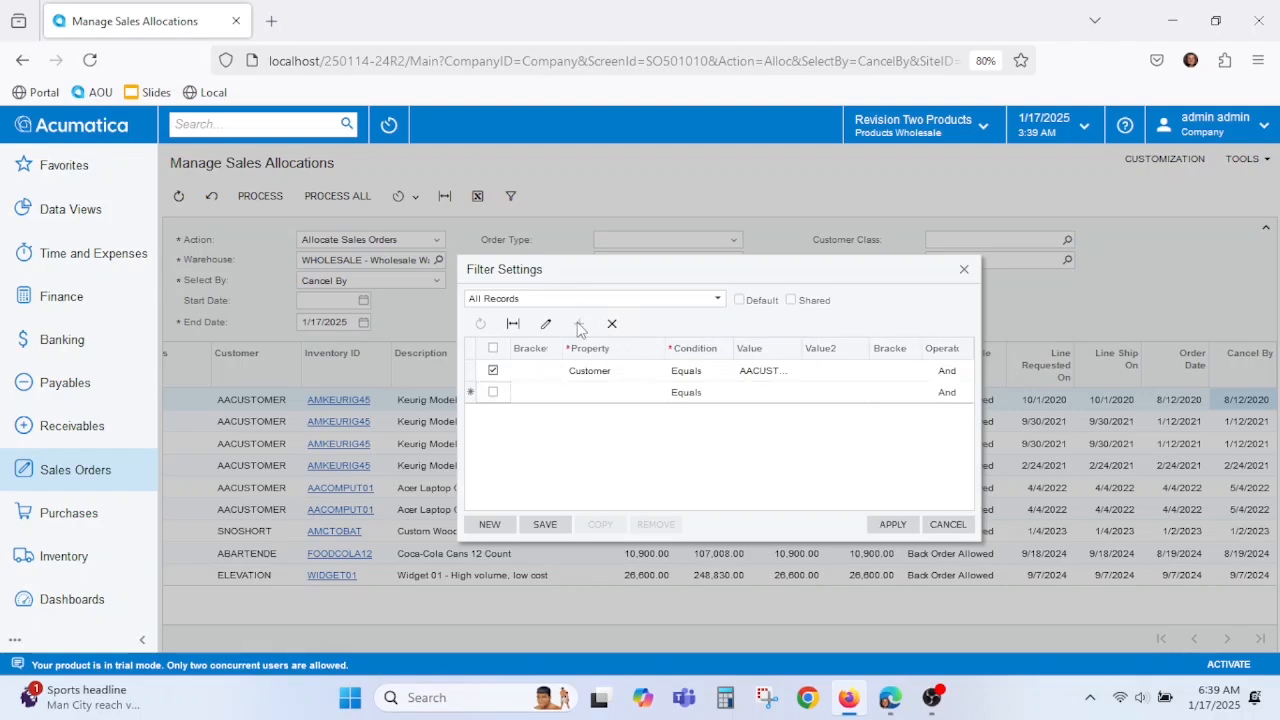
{"action": "left_click", "coordinate": [616, 394]}
{"action": "left_click", "coordinate": [667, 394]}
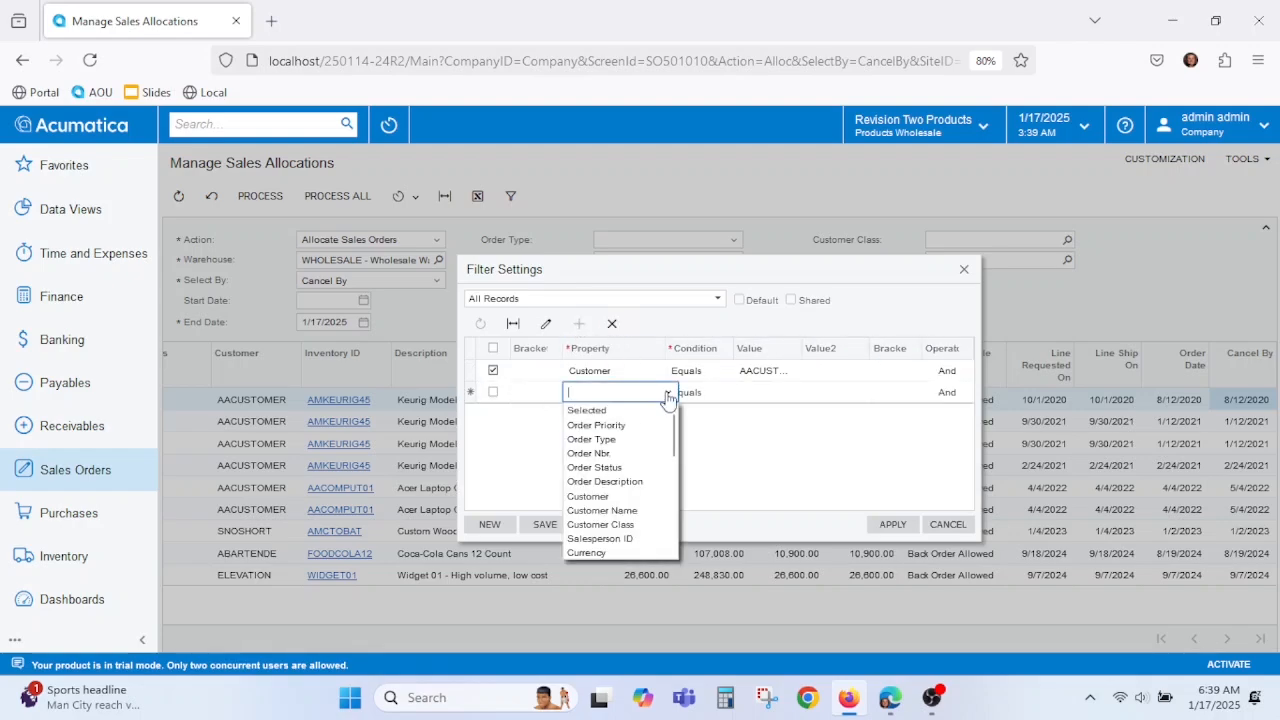
{"action": "left_click", "coordinate": [652, 439]}
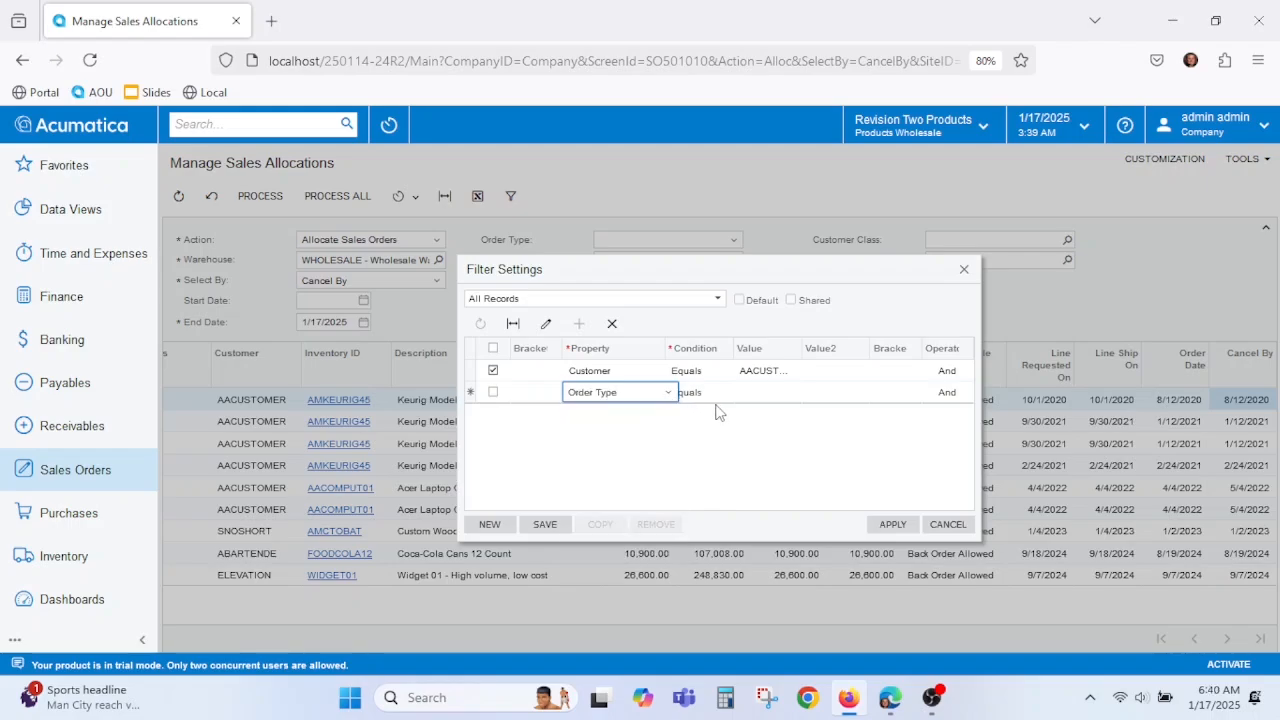
{"action": "left_click", "coordinate": [795, 394]}
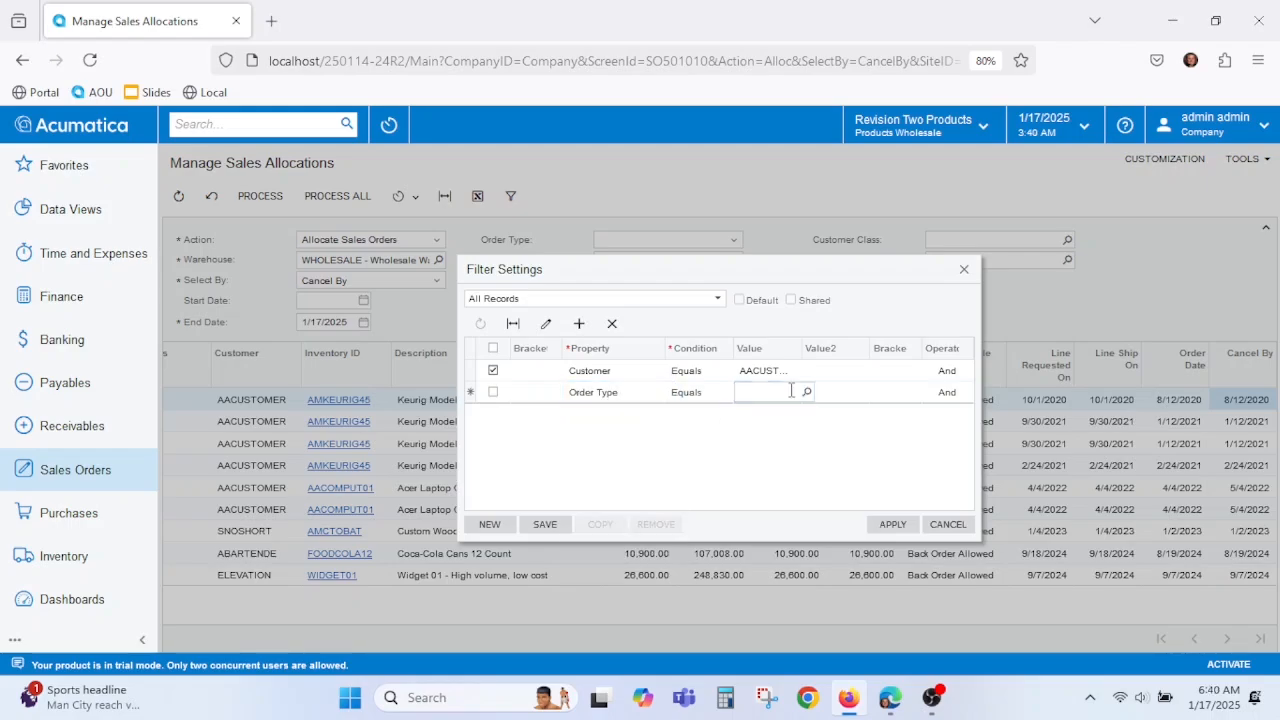
{"action": "left_click", "coordinate": [807, 393]}
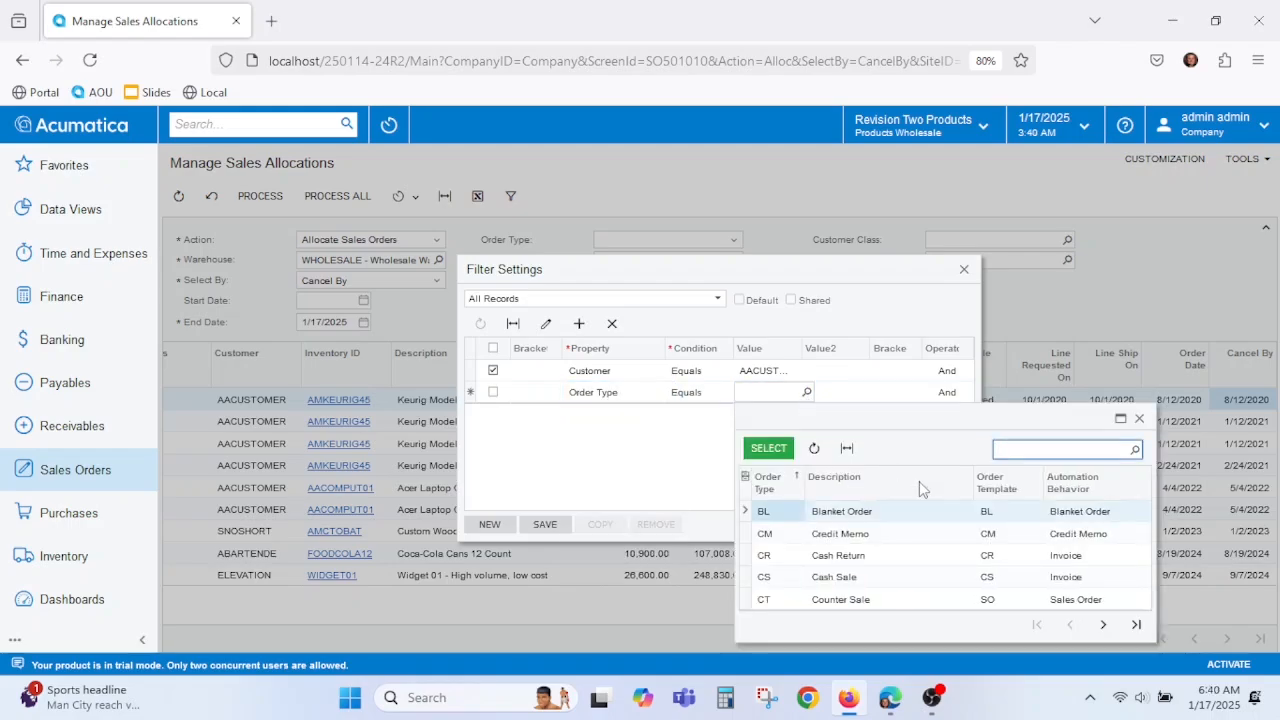
{"action": "left_click", "coordinate": [1139, 621]}
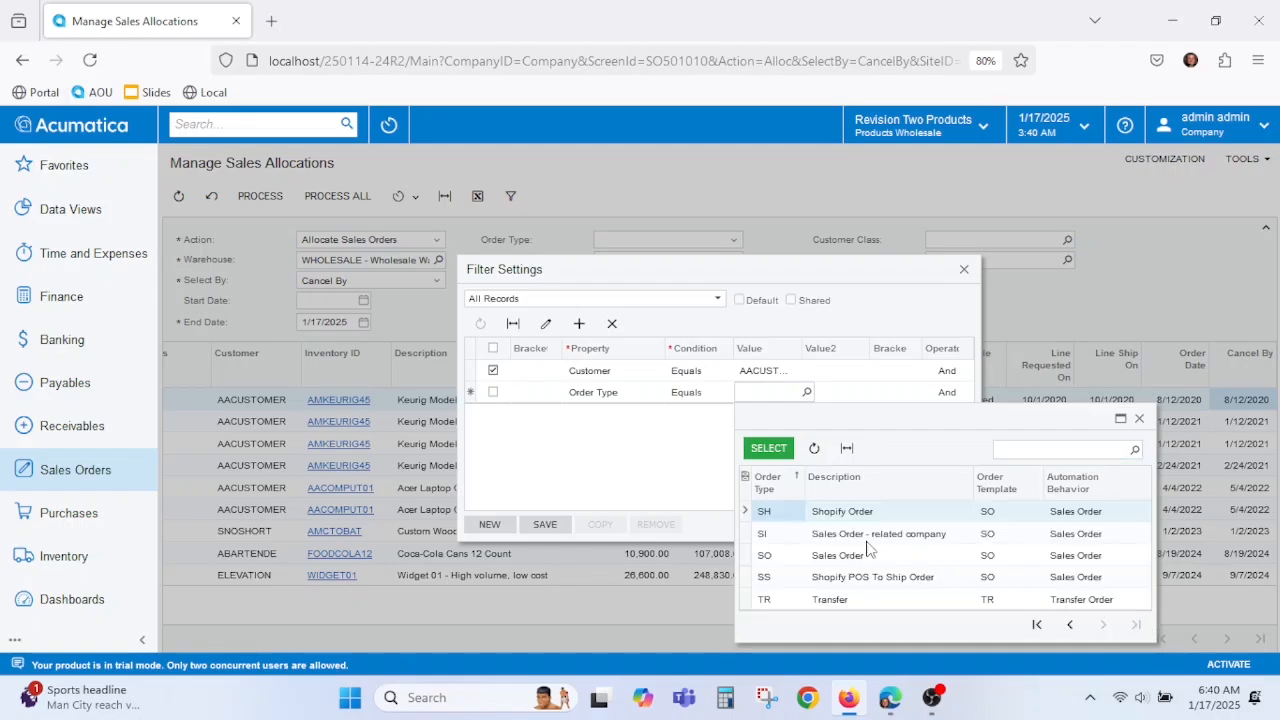
{"action": "left_click", "coordinate": [857, 558]}
{"action": "left_click", "coordinate": [770, 450]}
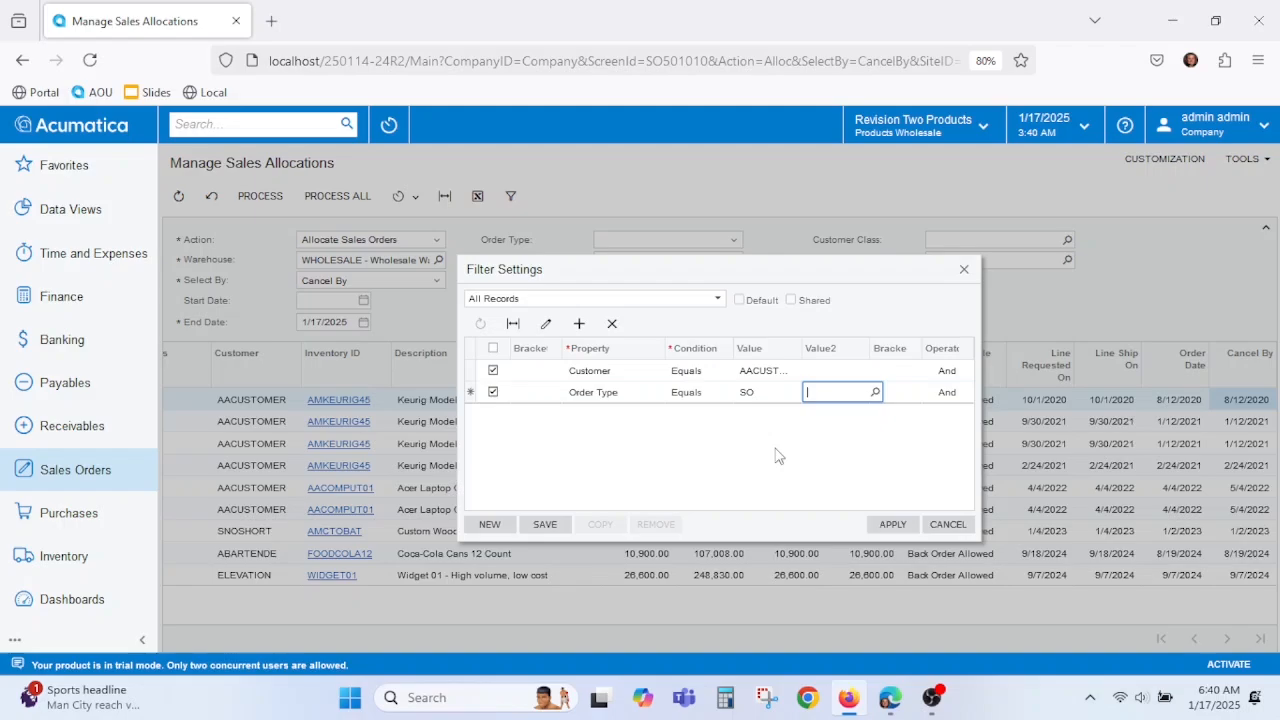
{"action": "left_click", "coordinate": [580, 326]}
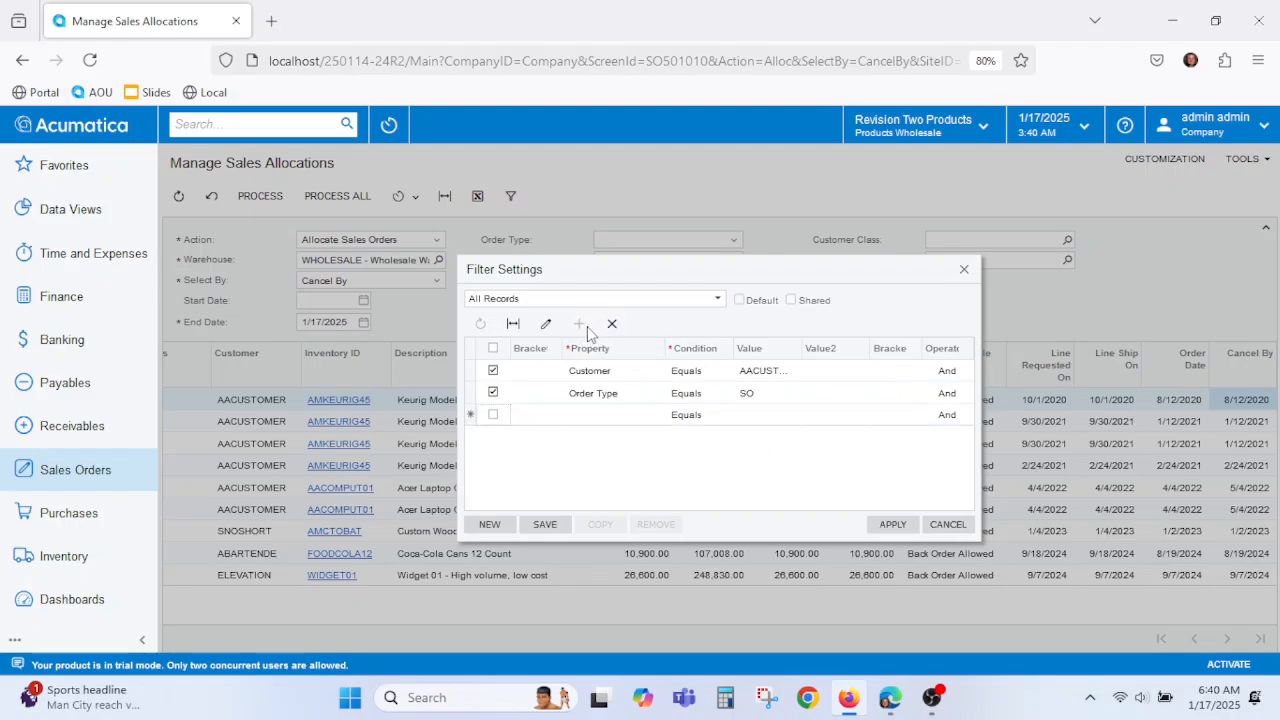
{"action": "left_click", "coordinate": [612, 414]}
{"action": "left_click", "coordinate": [669, 415]}
{"action": "left_click_drag", "start_coordinate": [673, 445], "coordinate": [672, 562]}
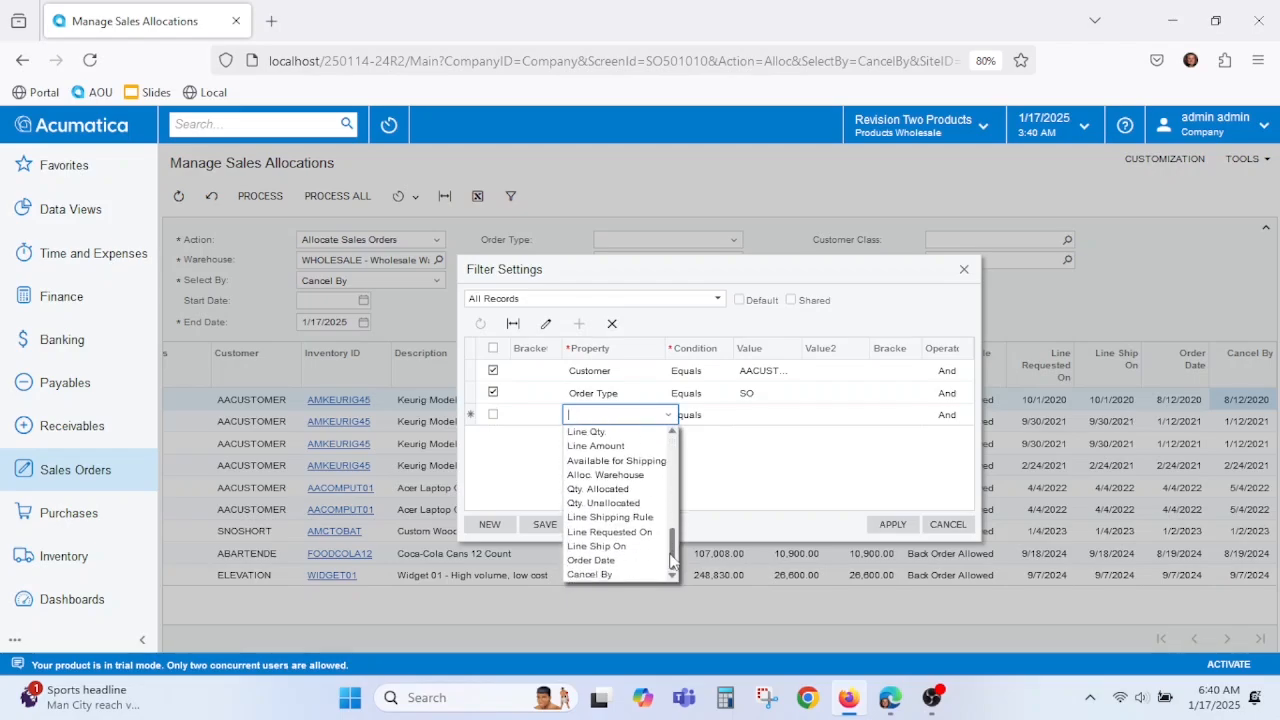
{"action": "left_click", "coordinate": [635, 573]}
{"action": "left_click", "coordinate": [713, 423]}
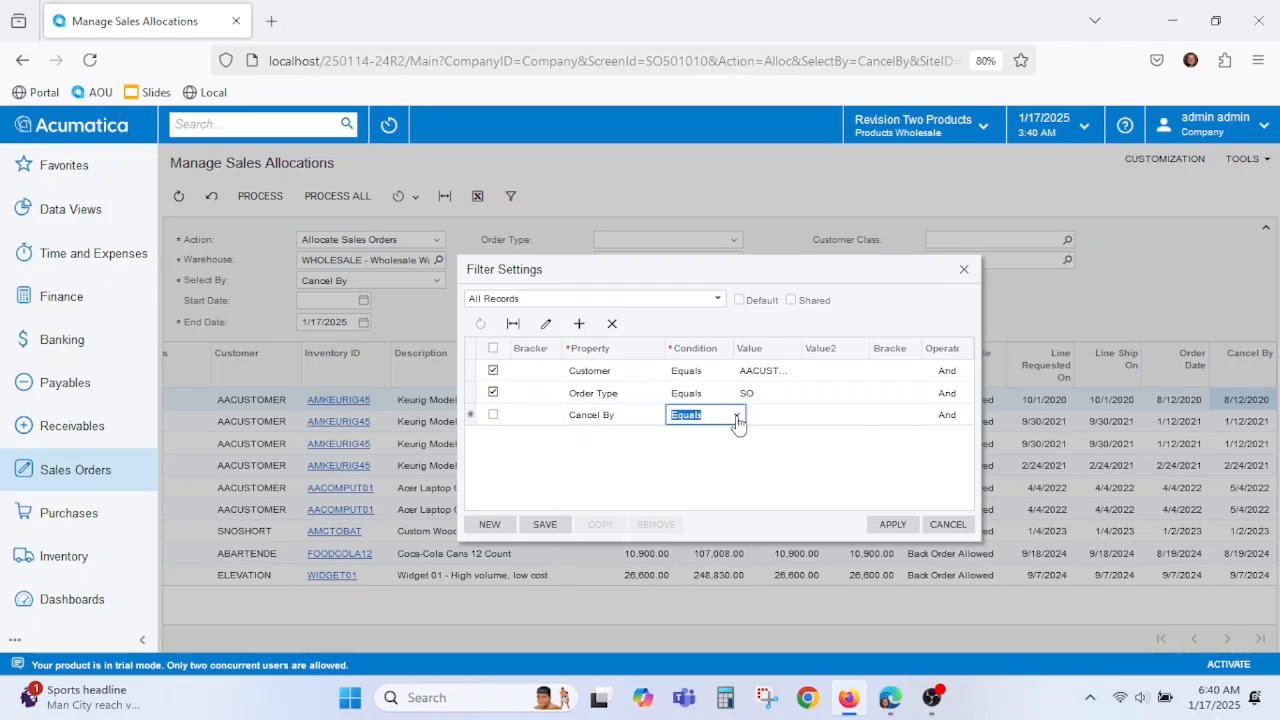
{"action": "left_click", "coordinate": [736, 419]}
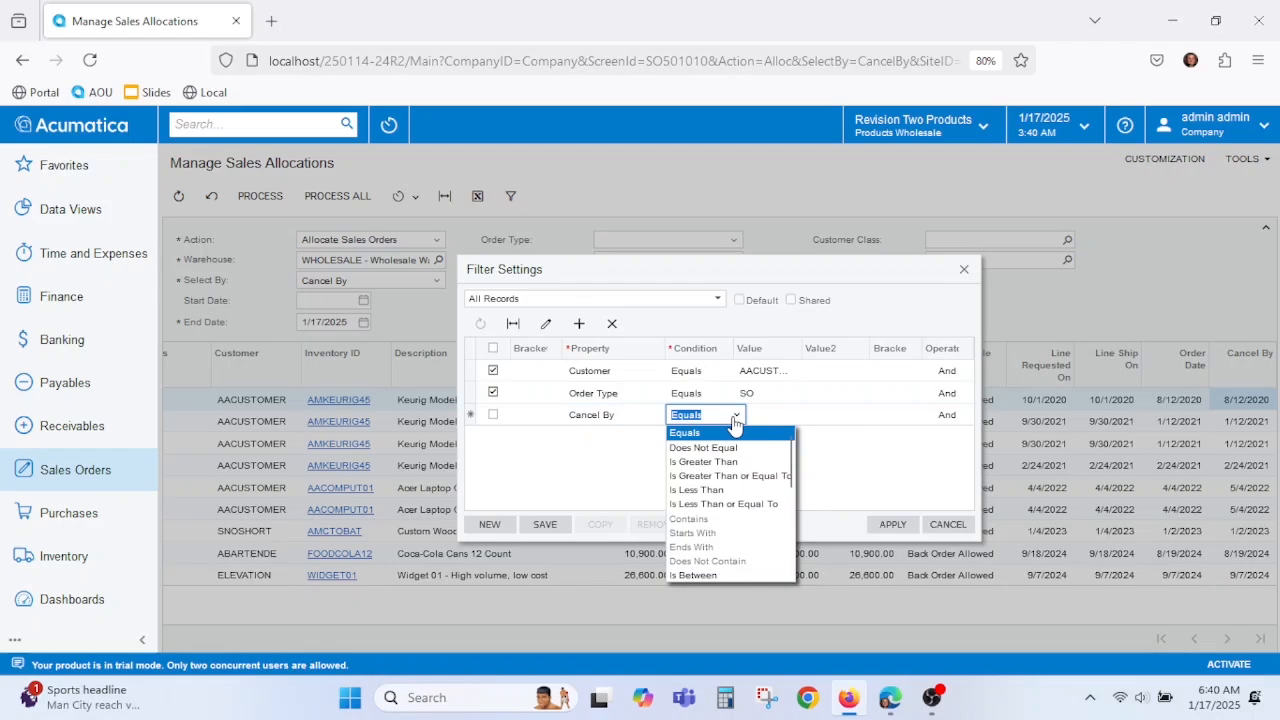
{"action": "left_click", "coordinate": [754, 506]}
{"action": "left_click", "coordinate": [772, 417]}
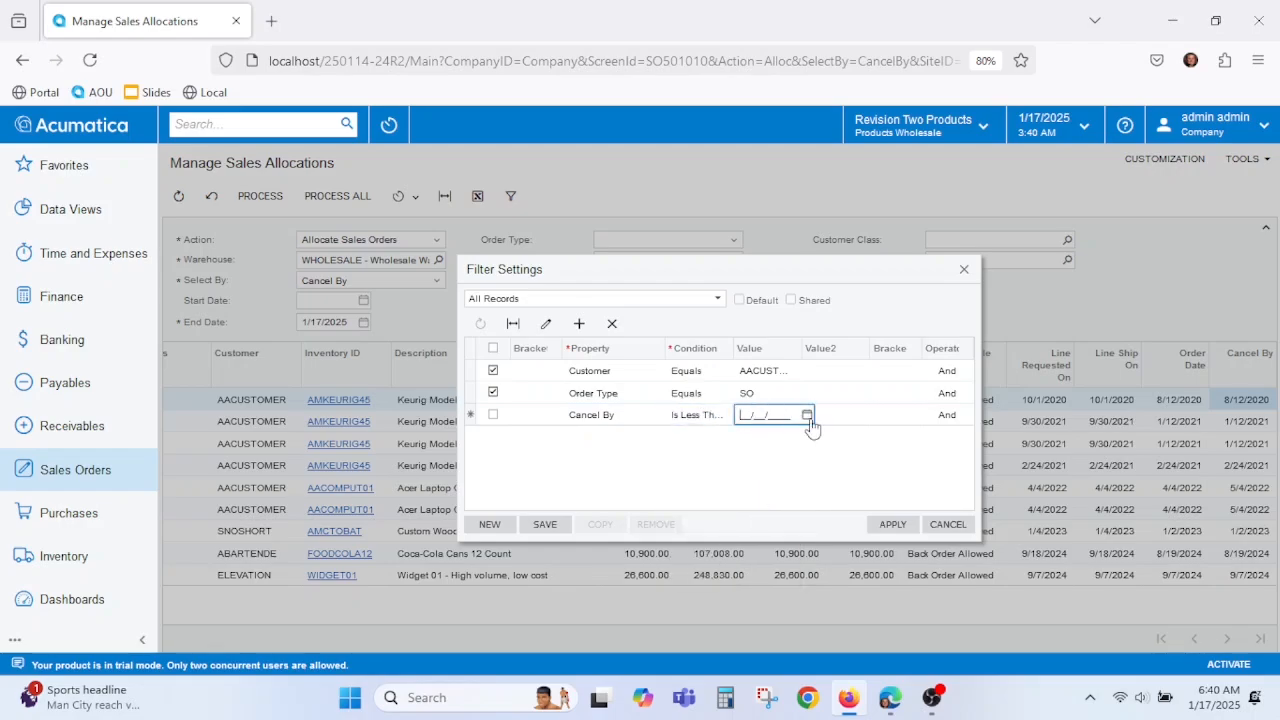
{"action": "left_click", "coordinate": [807, 416]}
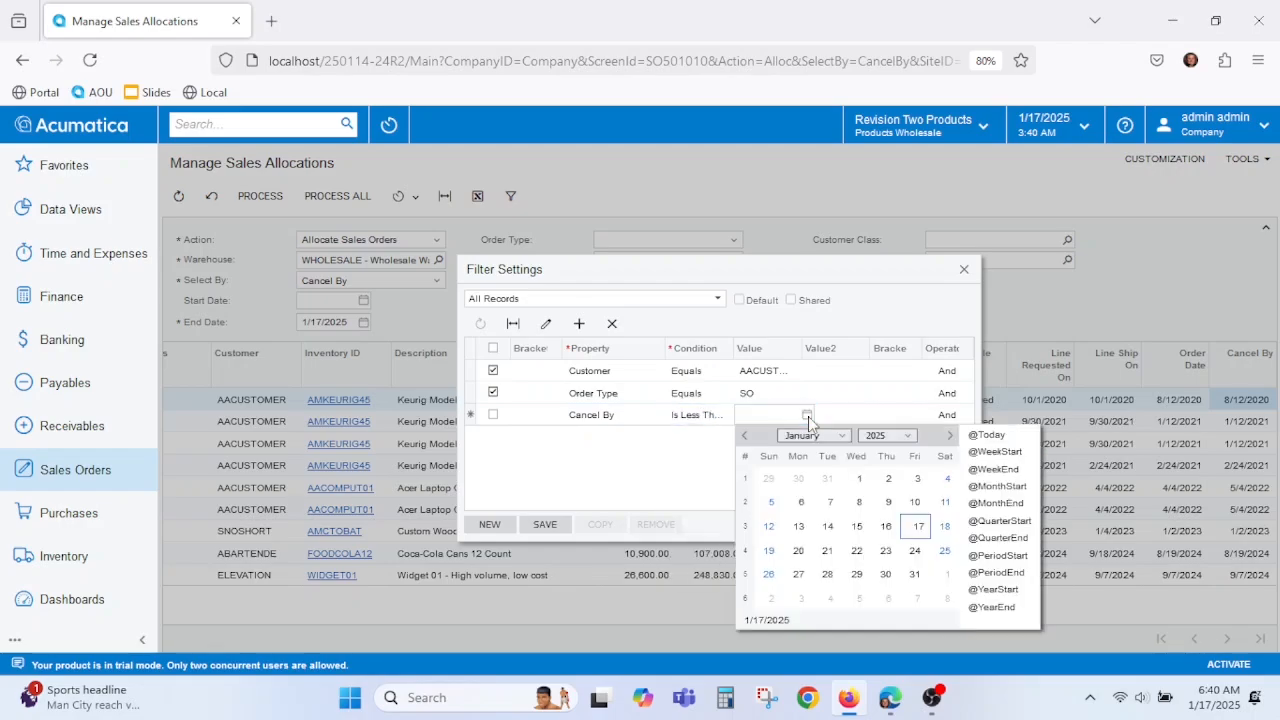
{"action": "left_click", "coordinate": [988, 436]}
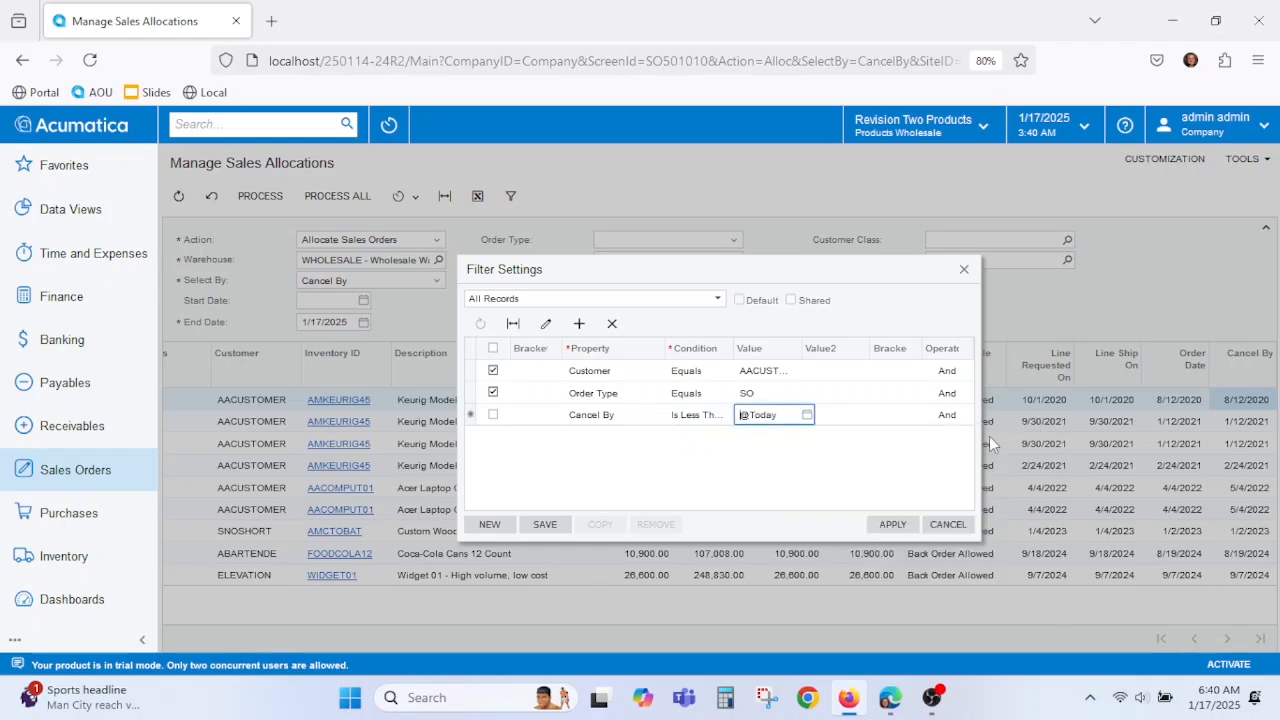
- Save the three conditions as a filter named Alta Ace Cancel and check it in the list of saved filters
{"action": "left_click", "coordinate": [546, 524]}
{"action": "type", "text": "Alta Ace Cancel"}
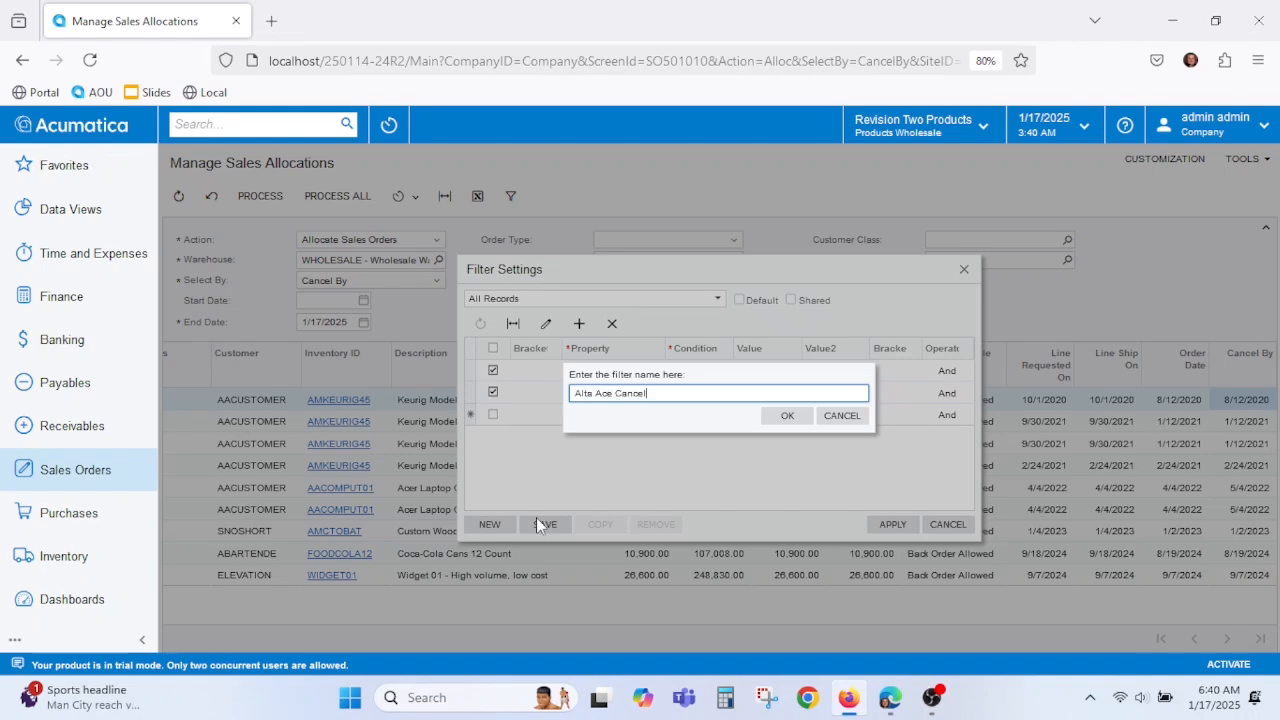
{"action": "left_click", "coordinate": [769, 422]}
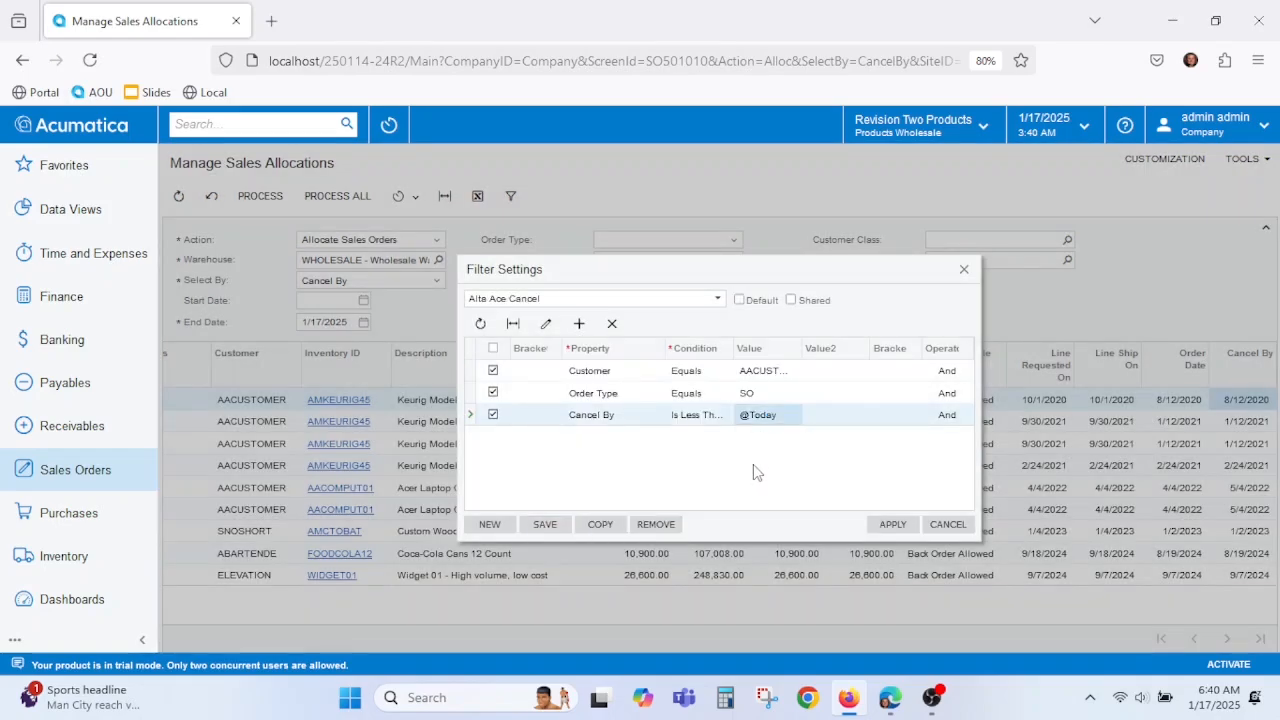
{"action": "left_click", "coordinate": [719, 302]}
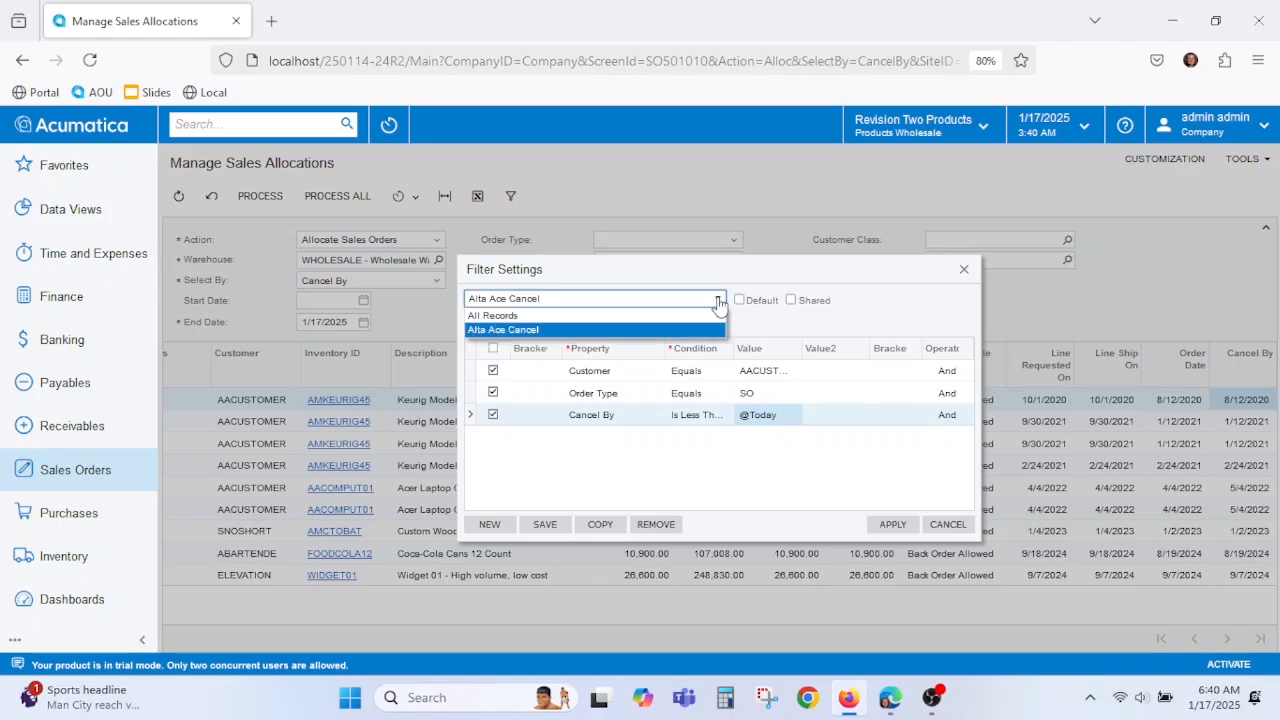
{"action": "left_click", "coordinate": [719, 302]}
- Make the Alta Ace Cancel filter shared, save it, and apply it to the allocations grid
{"action": "left_click", "coordinate": [791, 300]}
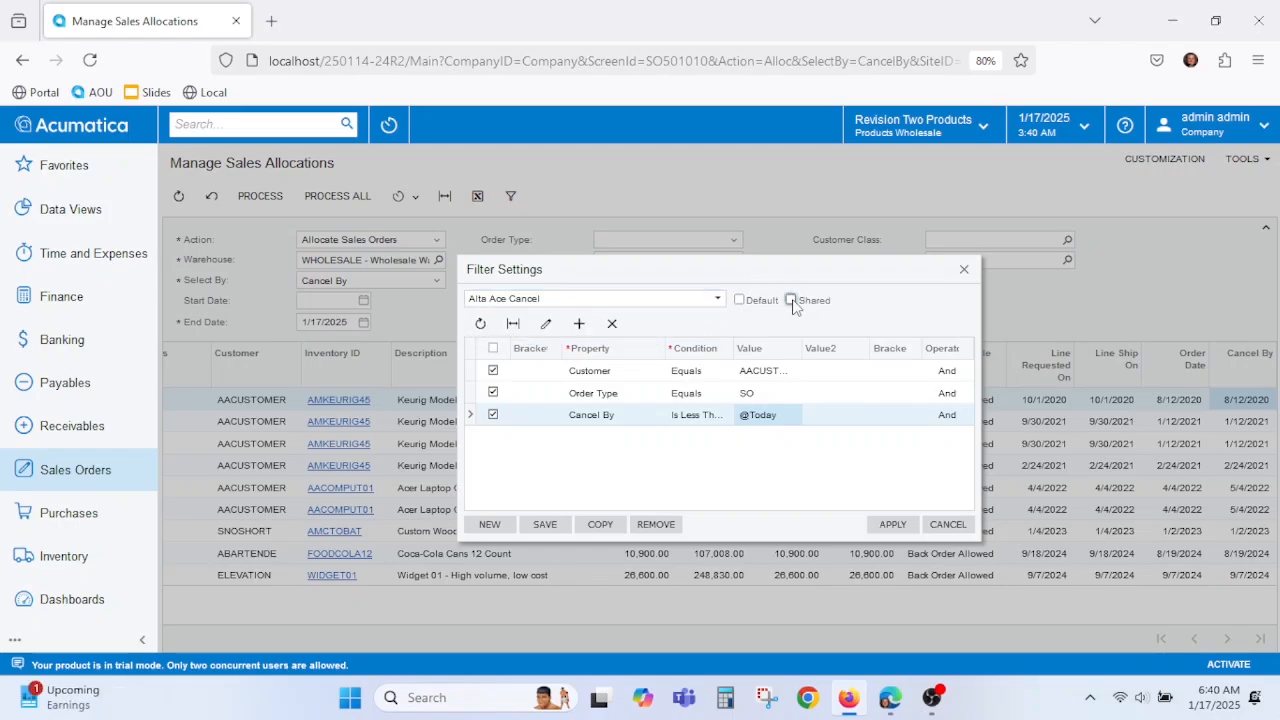
{"action": "left_click", "coordinate": [546, 527]}
{"action": "left_click", "coordinate": [890, 526]}
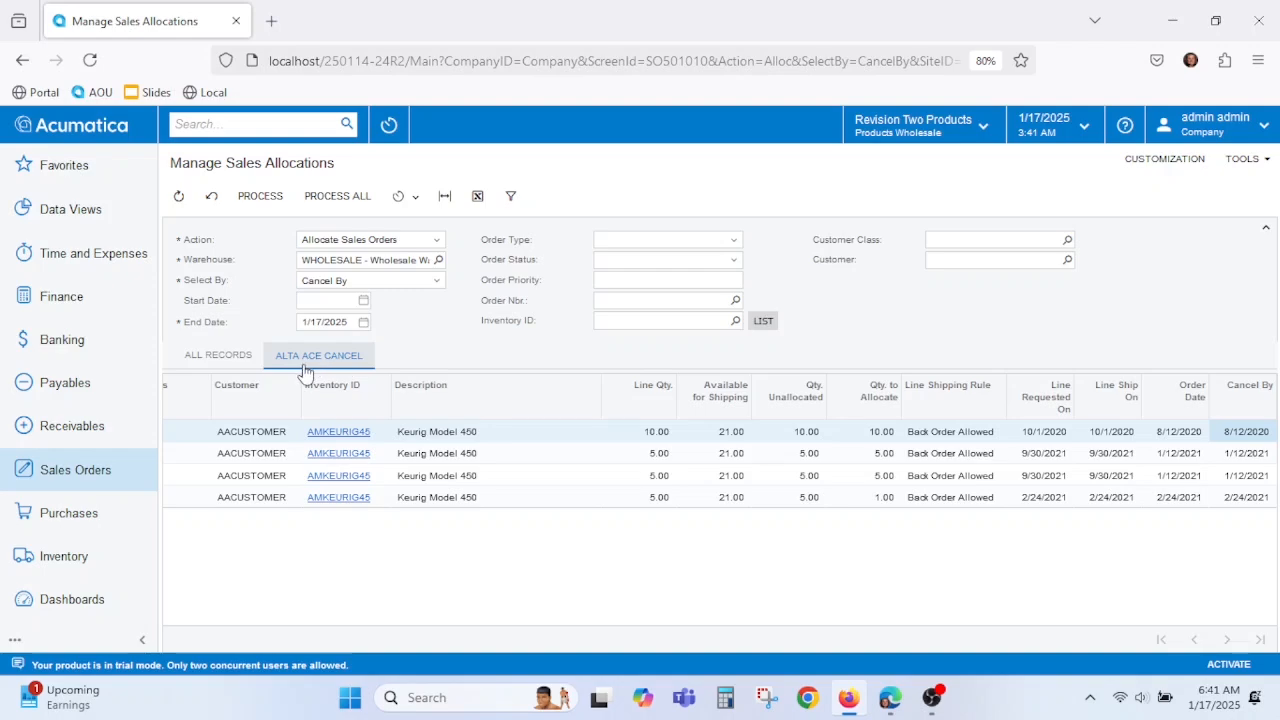
- Switch the grid to all records and back to the Alta Ace Cancel filter to compare the two views
{"action": "left_click", "coordinate": [240, 356]}
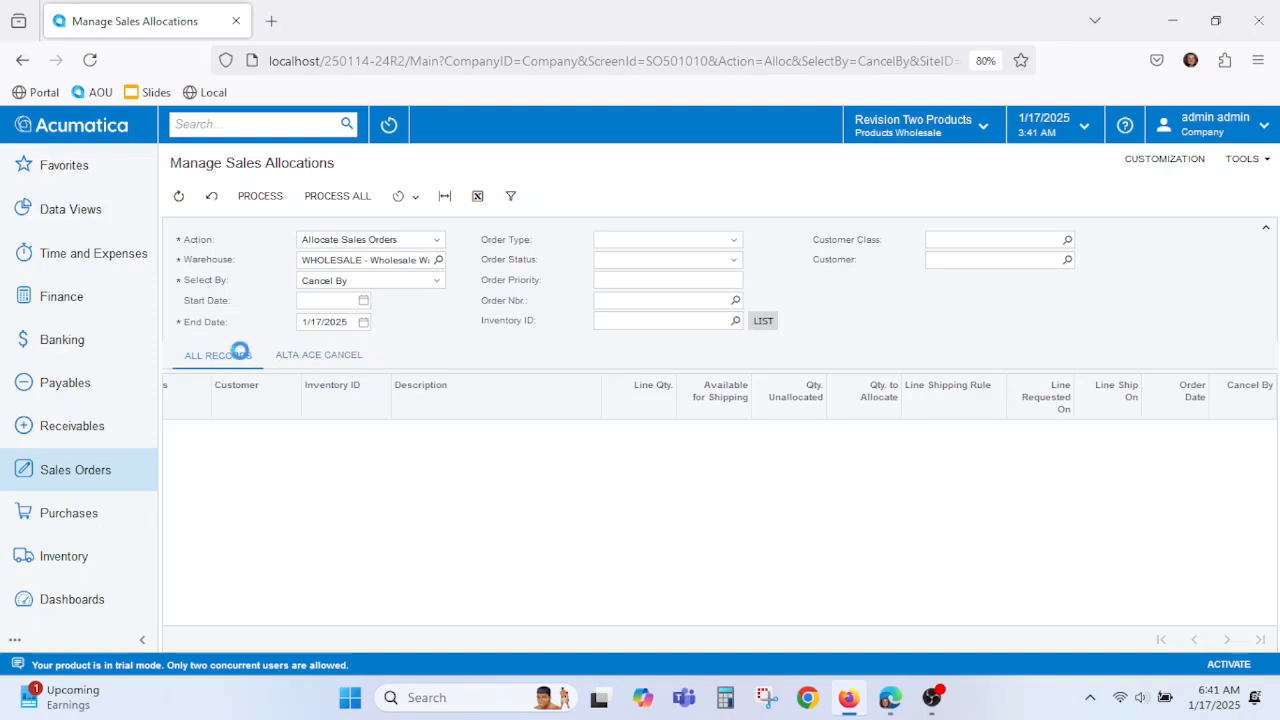
{"action": "left_click", "coordinate": [318, 358]}
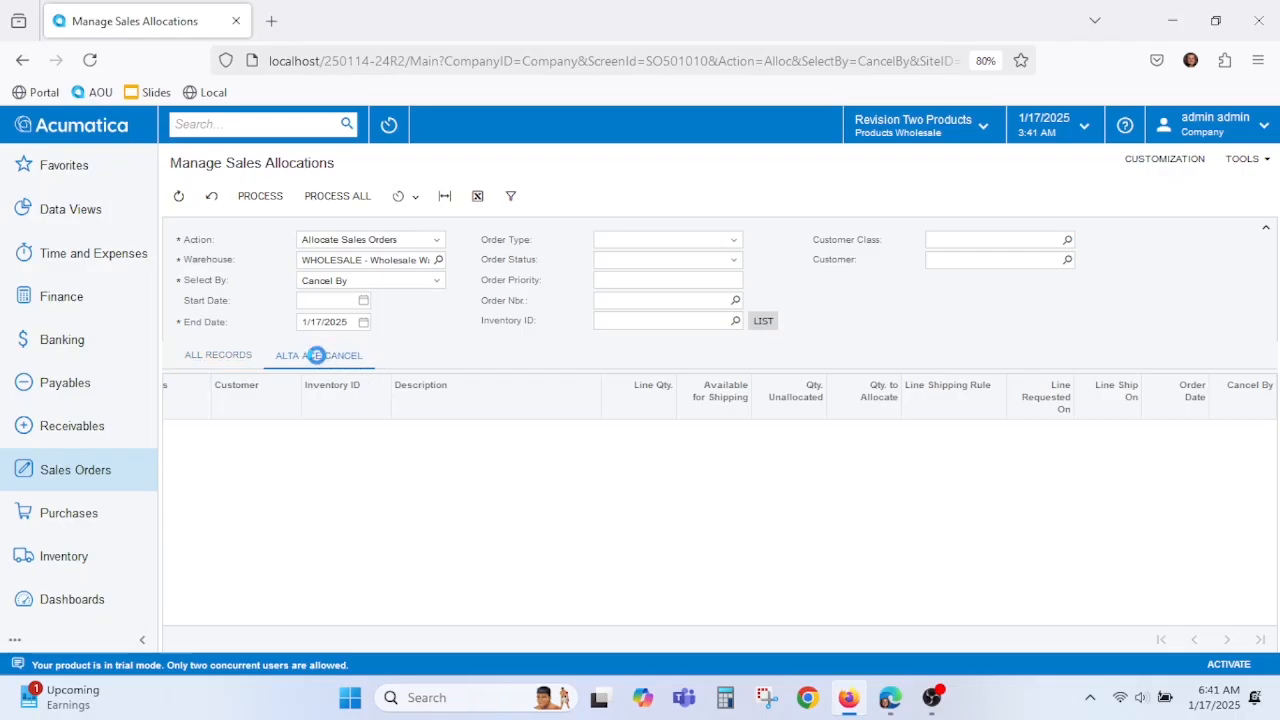